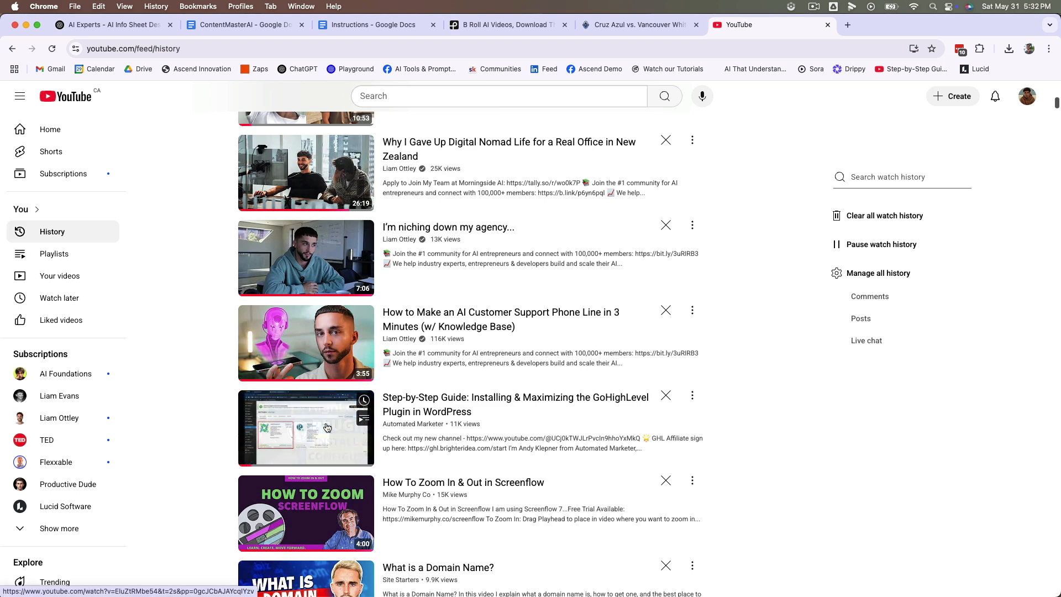
click(432, 400)
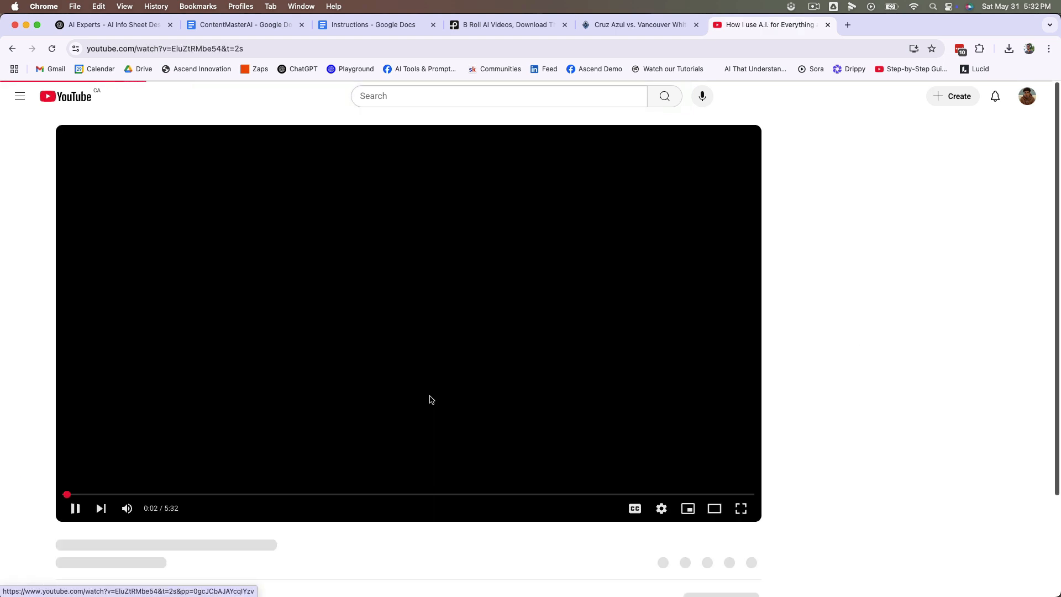
scroll(470, 345, down, 2)
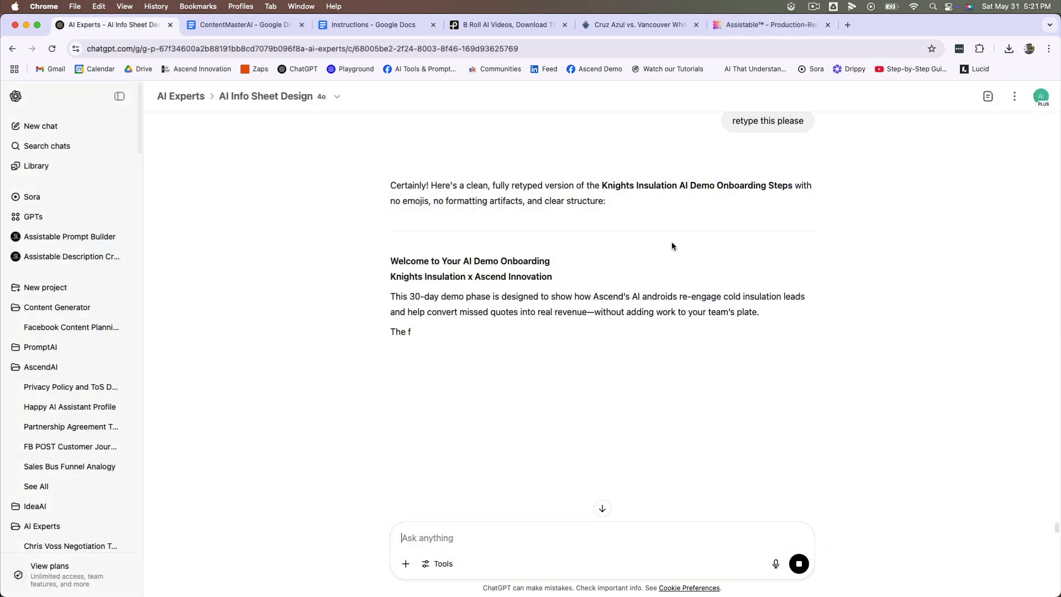
scroll(667, 246, down, 10)
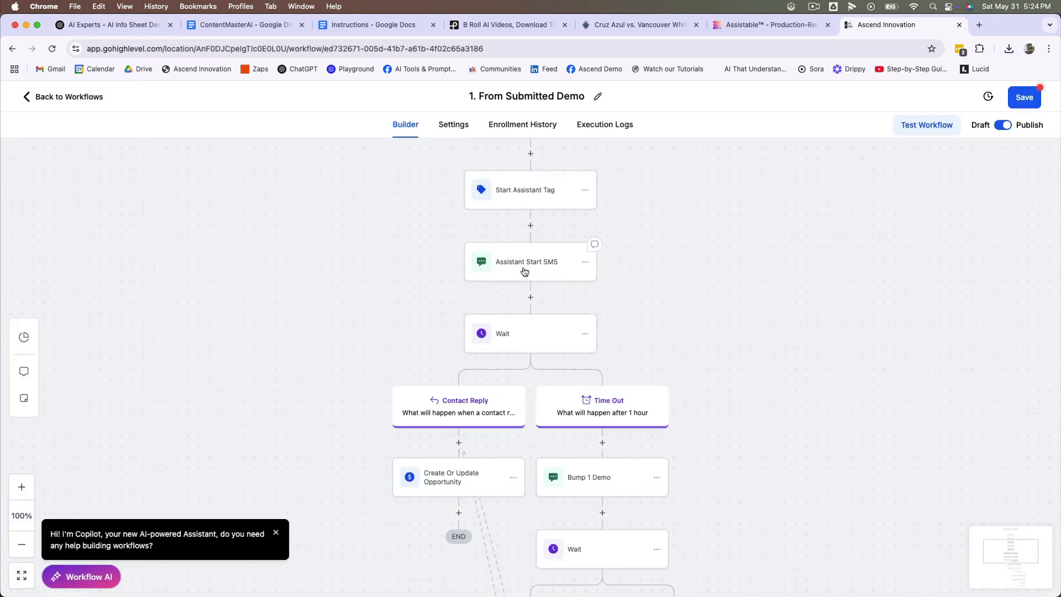
scroll(558, 309, down, 5)
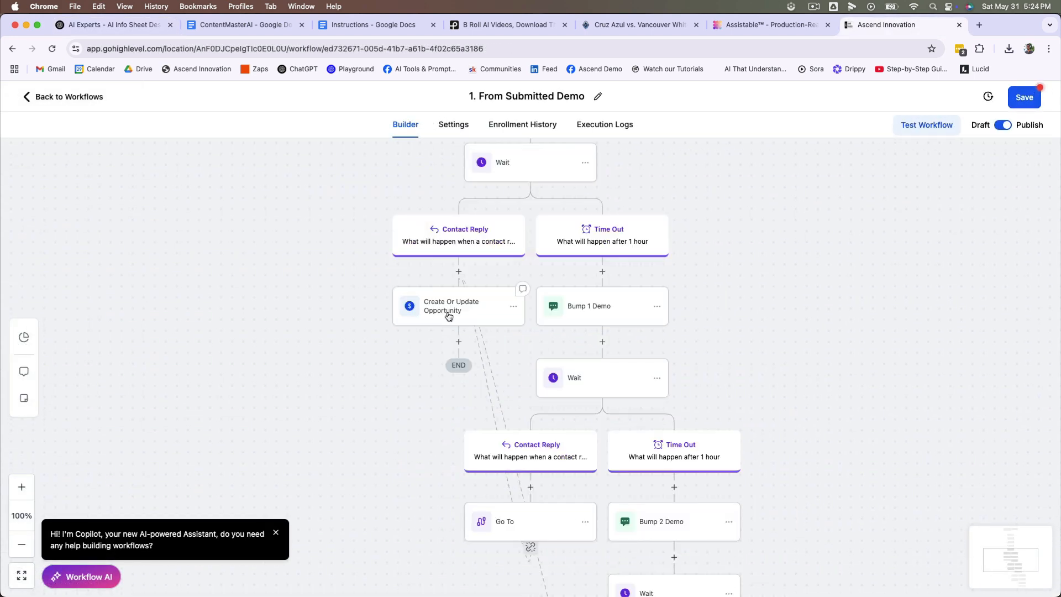
click(448, 312)
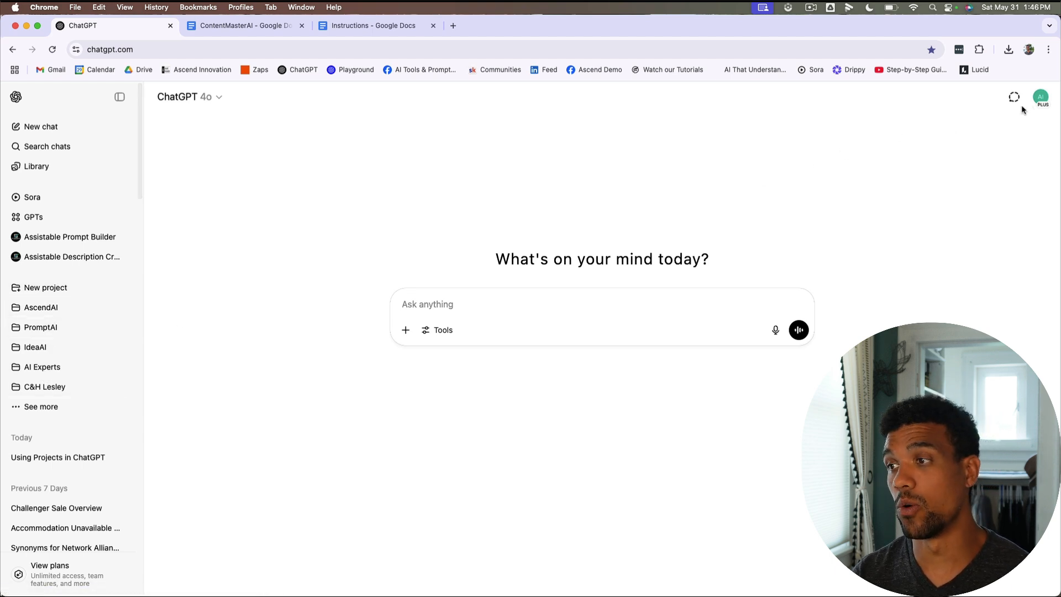
Step: Review the personal Plus and Pro options on the plan upgrade page, highlight the Pro pricing, and close the page
click(1044, 97)
click(948, 144)
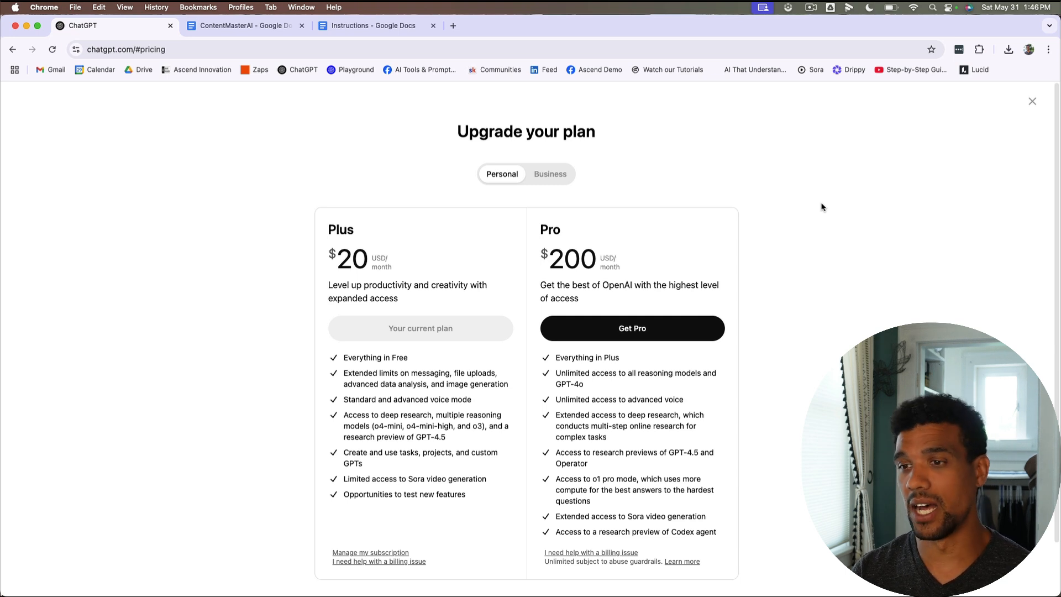
drag(539, 224, 624, 288)
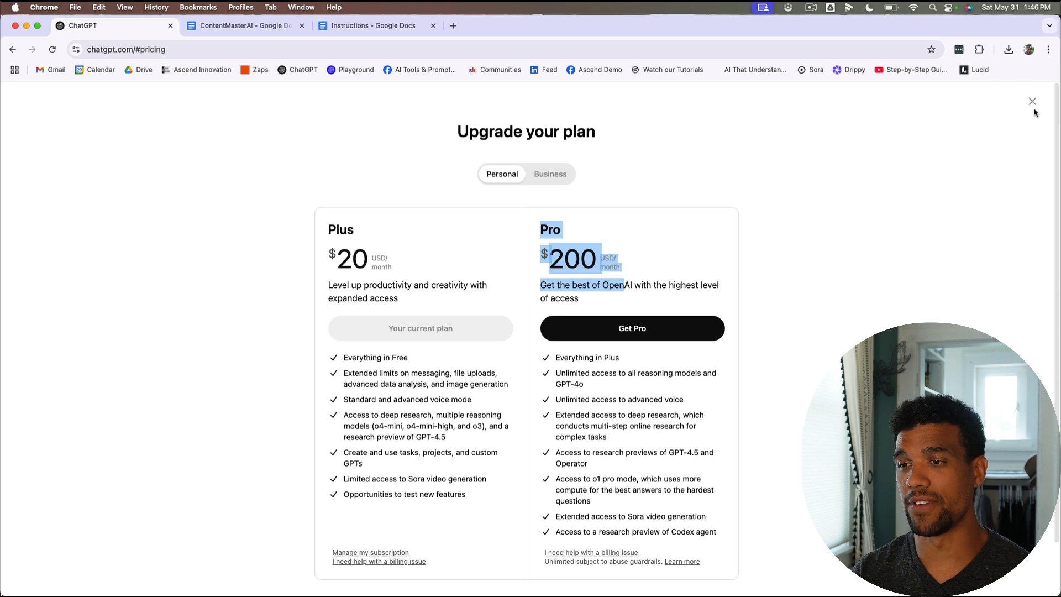
click(885, 189)
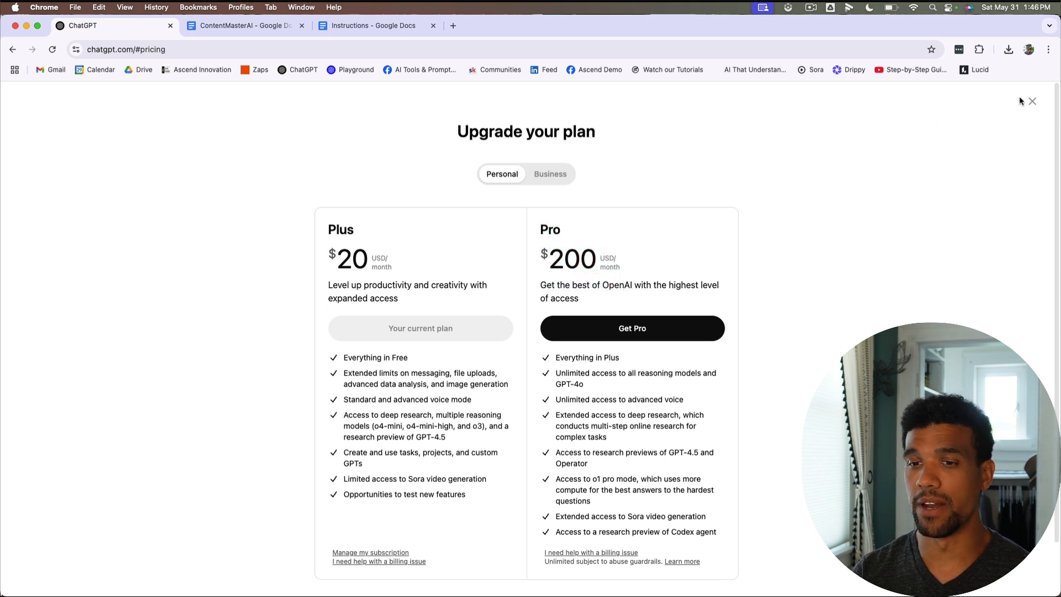
click(1031, 101)
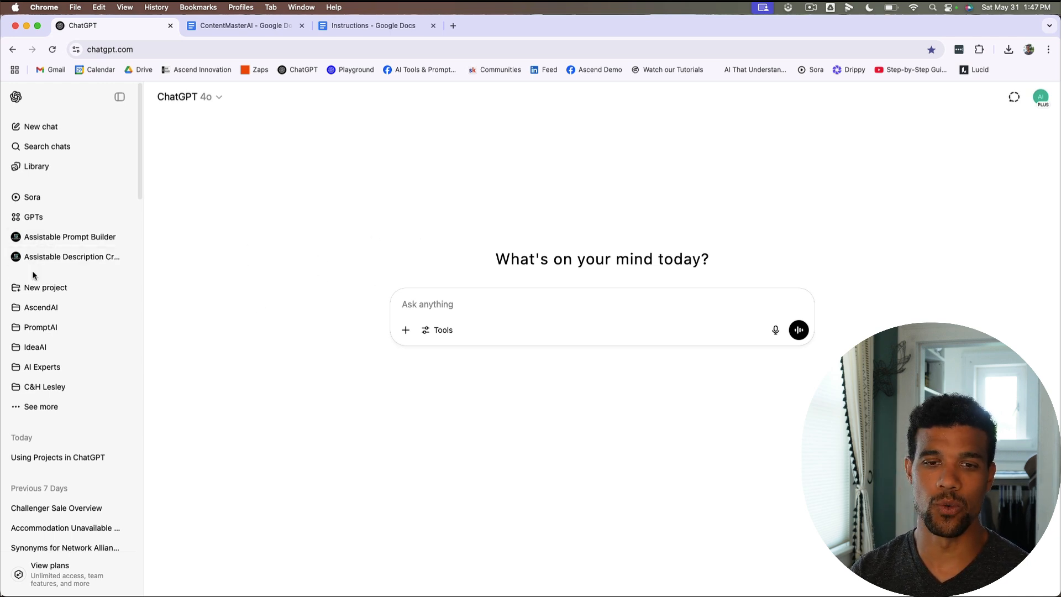
Step: Create a new project named Content Generator
click(33, 287)
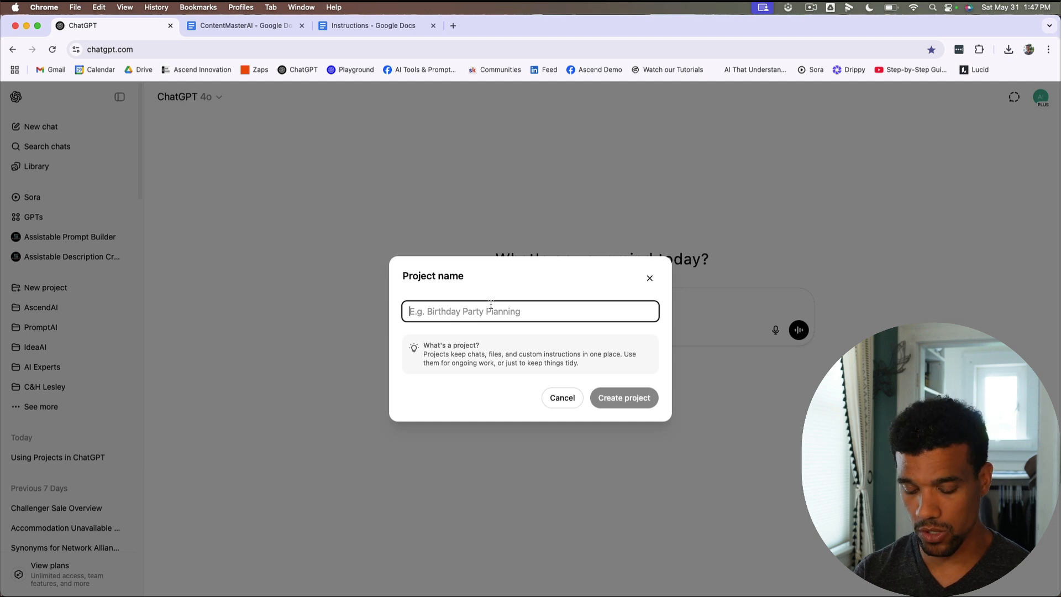
text(Cont)
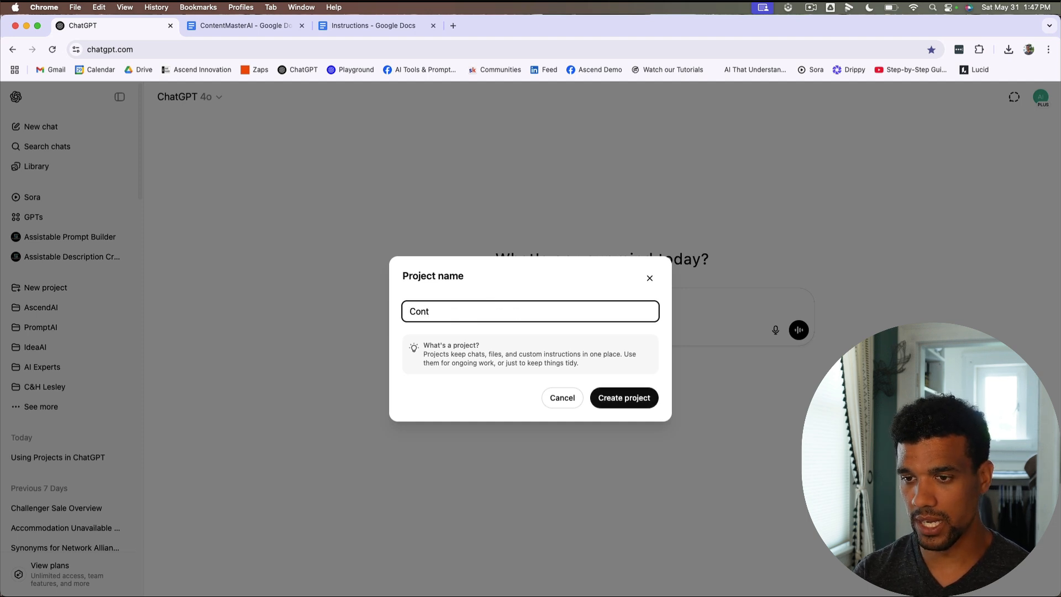
text(ent Generator)
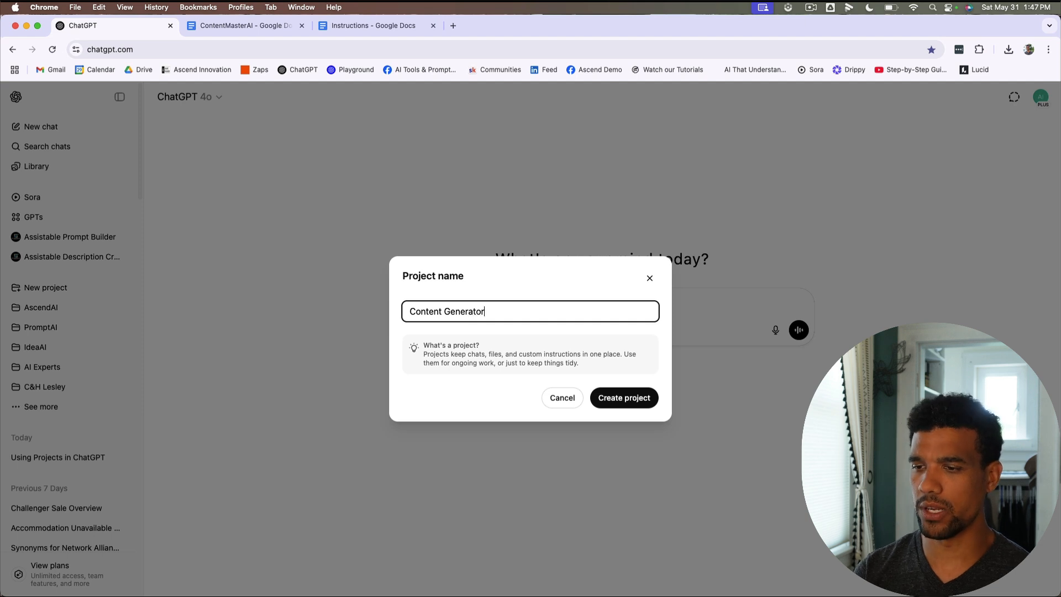
key(Return)
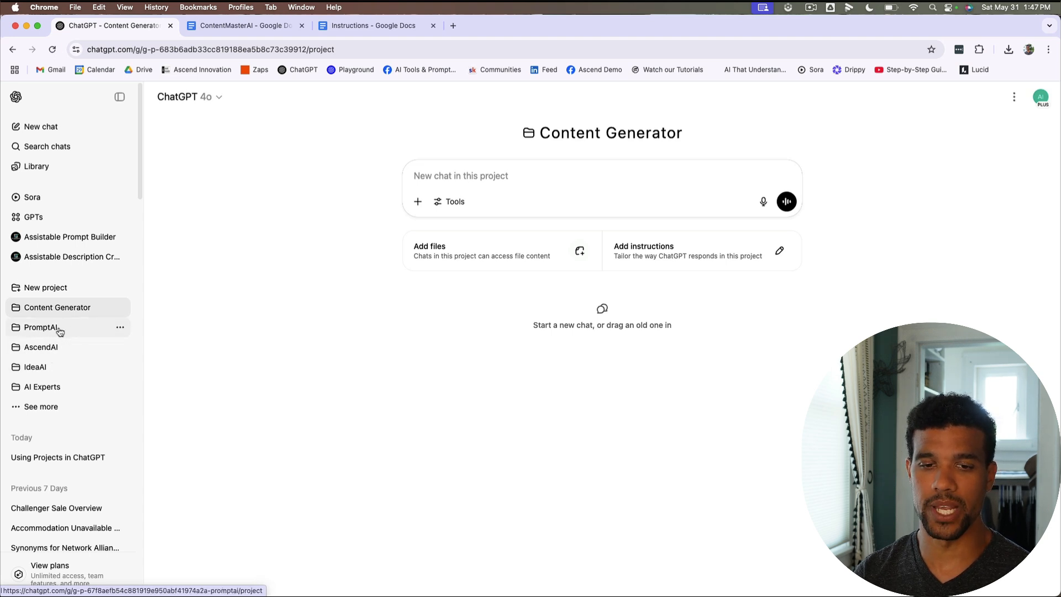
Step: Look through the additional projects and the list of past chats back to February
click(49, 407)
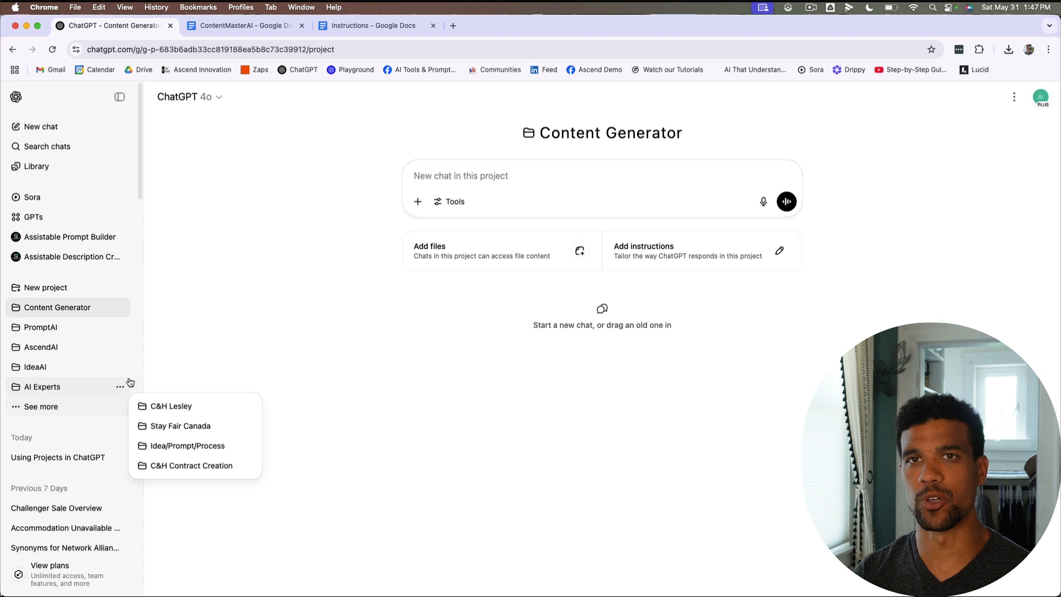
click(354, 353)
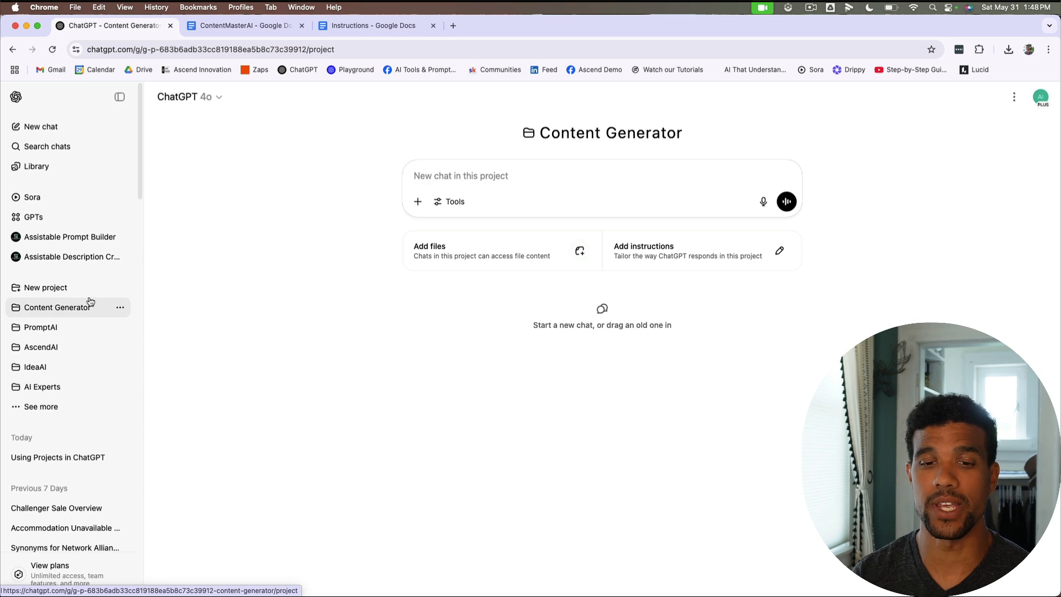
scroll(93, 357, down, 10)
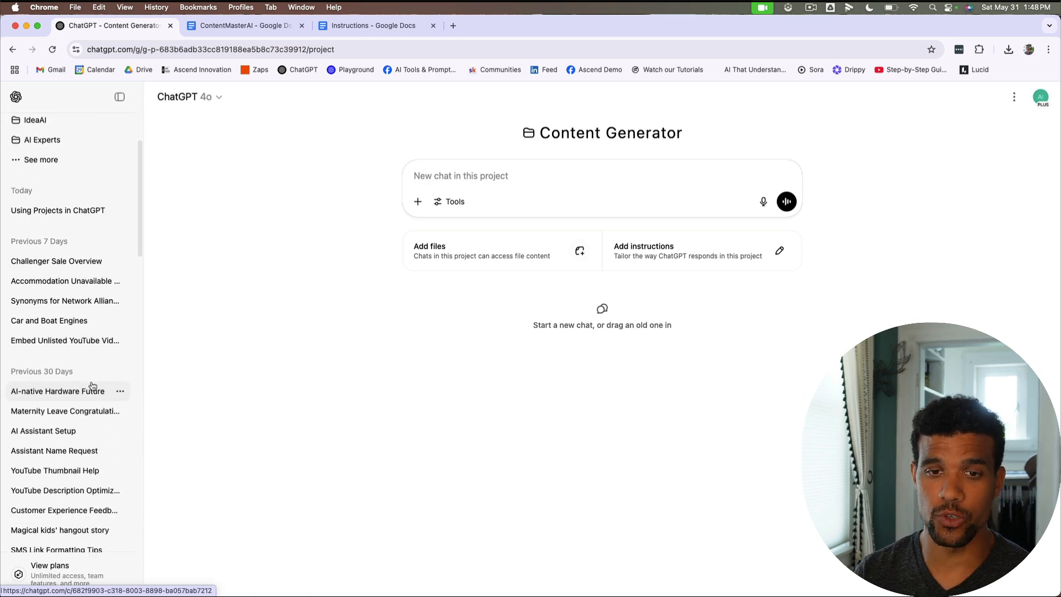
scroll(80, 347, down, 20)
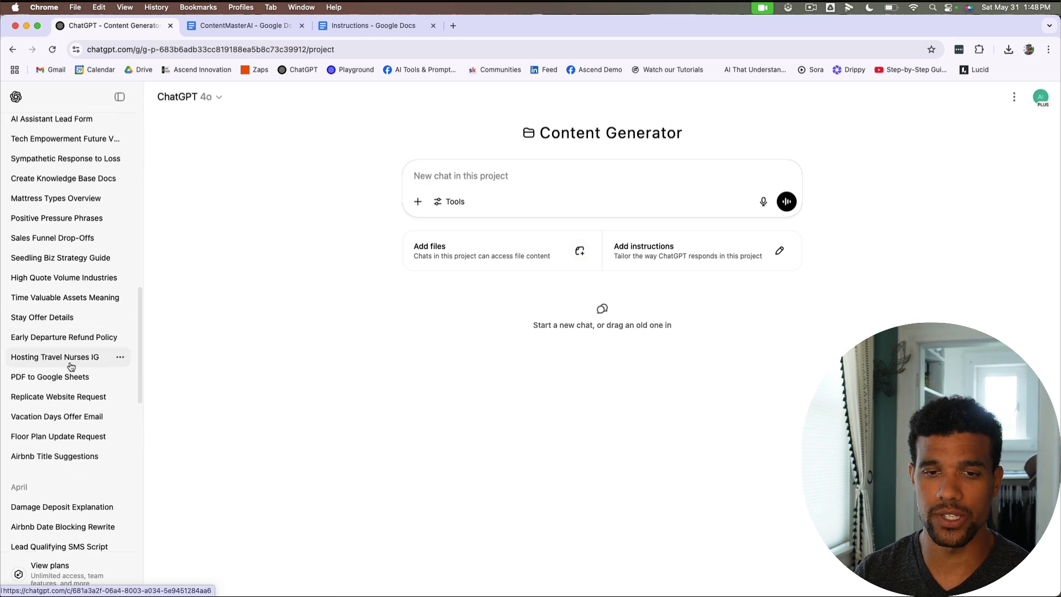
scroll(70, 368, down, 20)
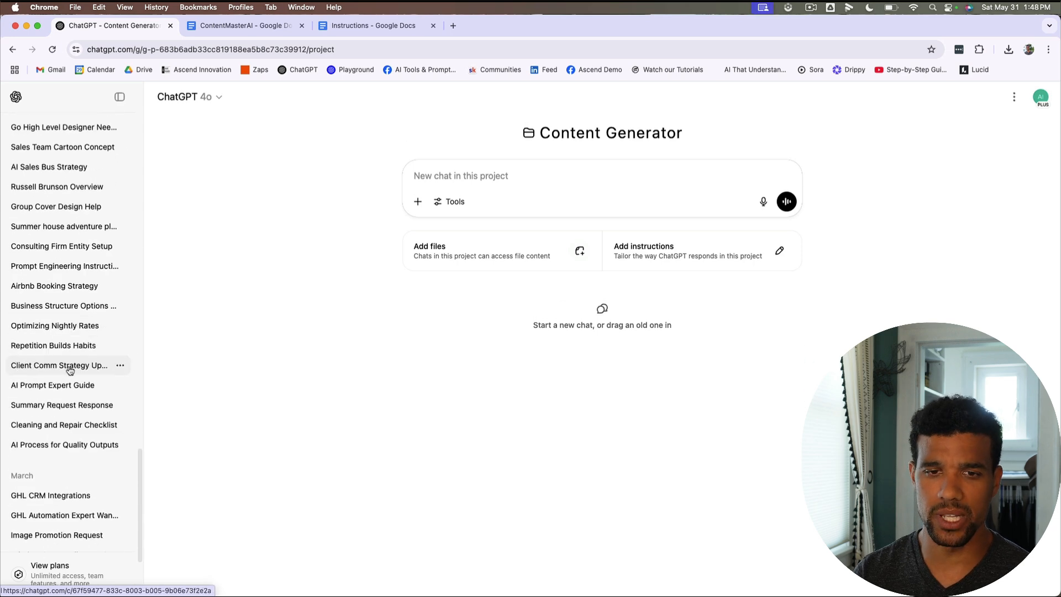
scroll(68, 373, down, 20)
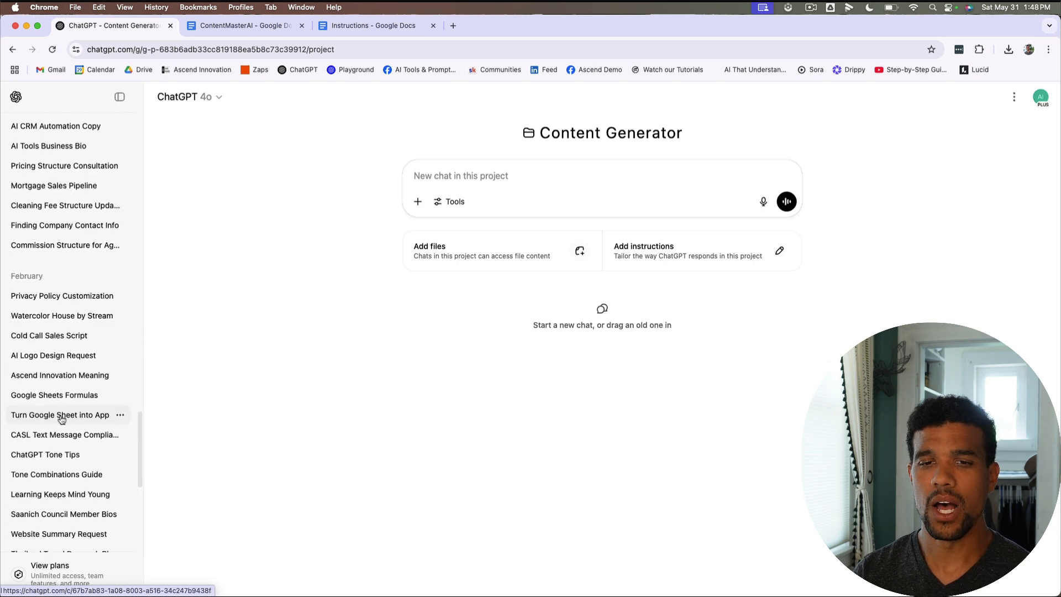
scroll(64, 423, down, 5)
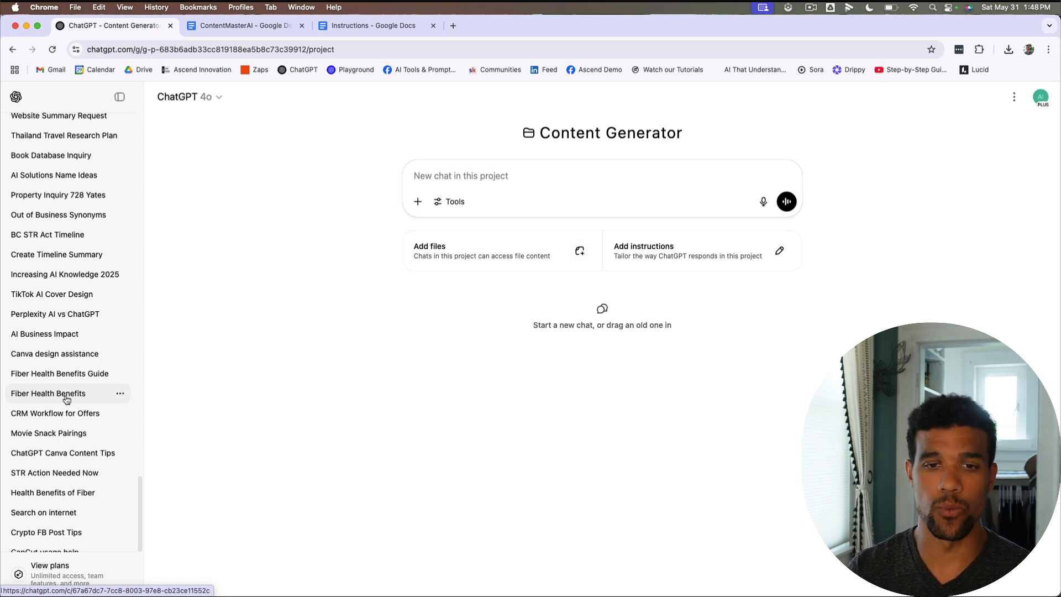
scroll(67, 400, up, 5)
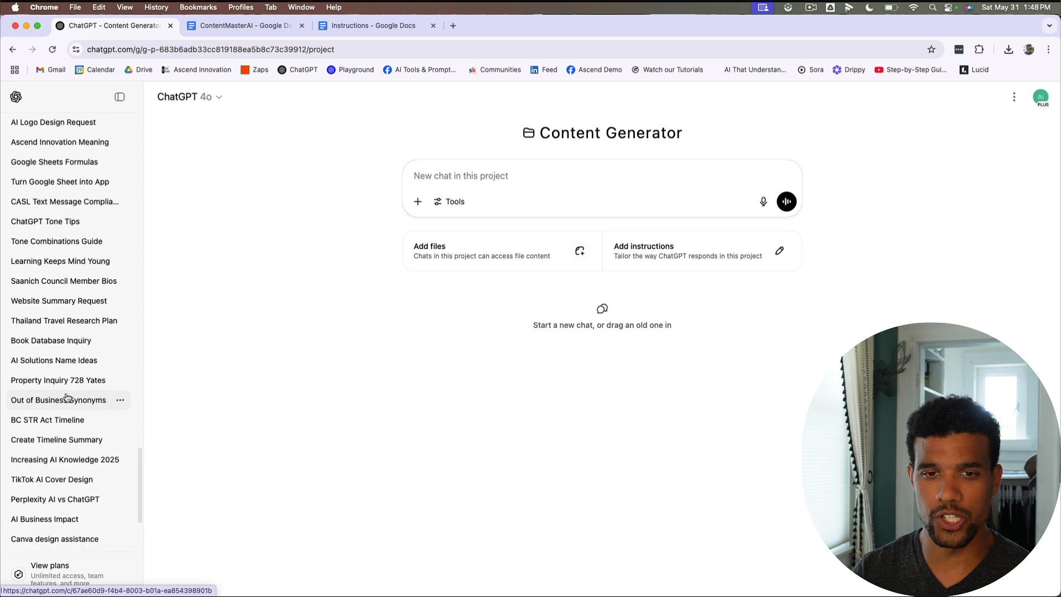
scroll(66, 387, up, 2)
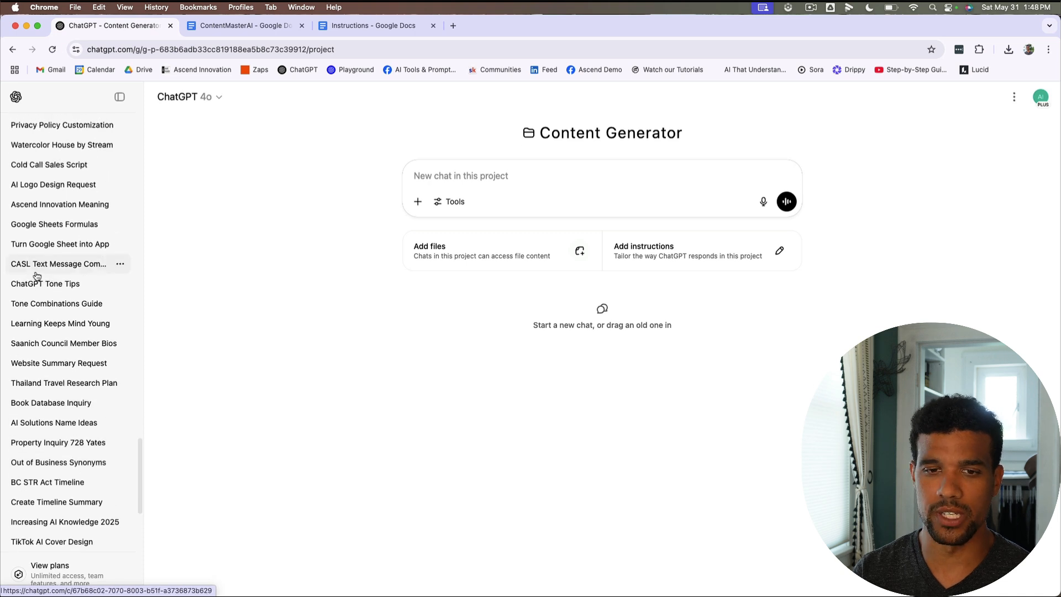
Step: Open the ChatGPT Tone Tips chat and examine its prompt for a short TikTok description phrase by phrase
click(60, 282)
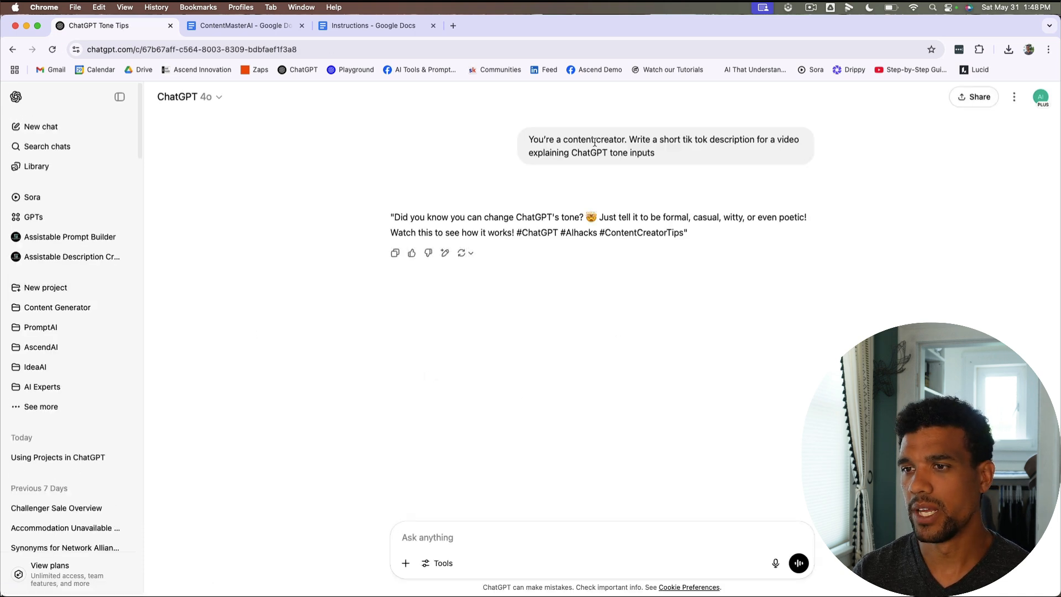
drag(531, 138, 709, 157)
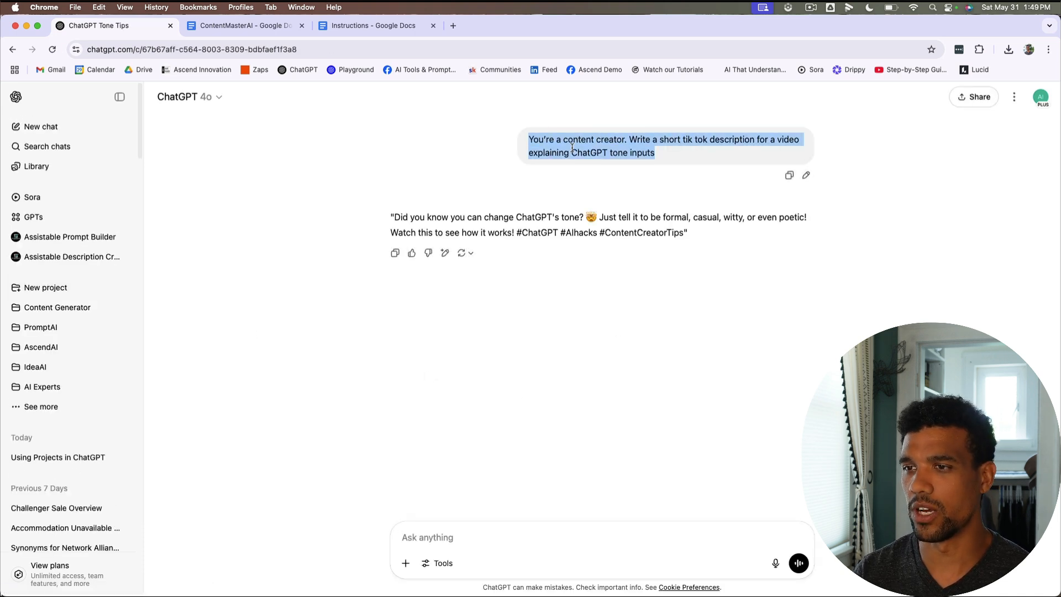
click(621, 141)
drag(641, 139, 770, 142)
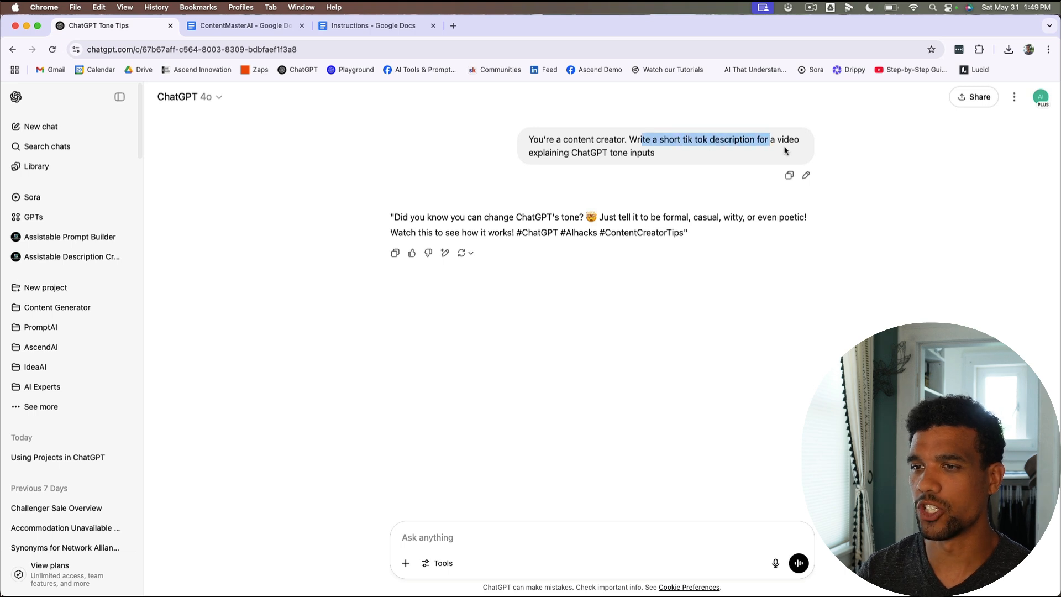
drag(530, 154, 660, 156)
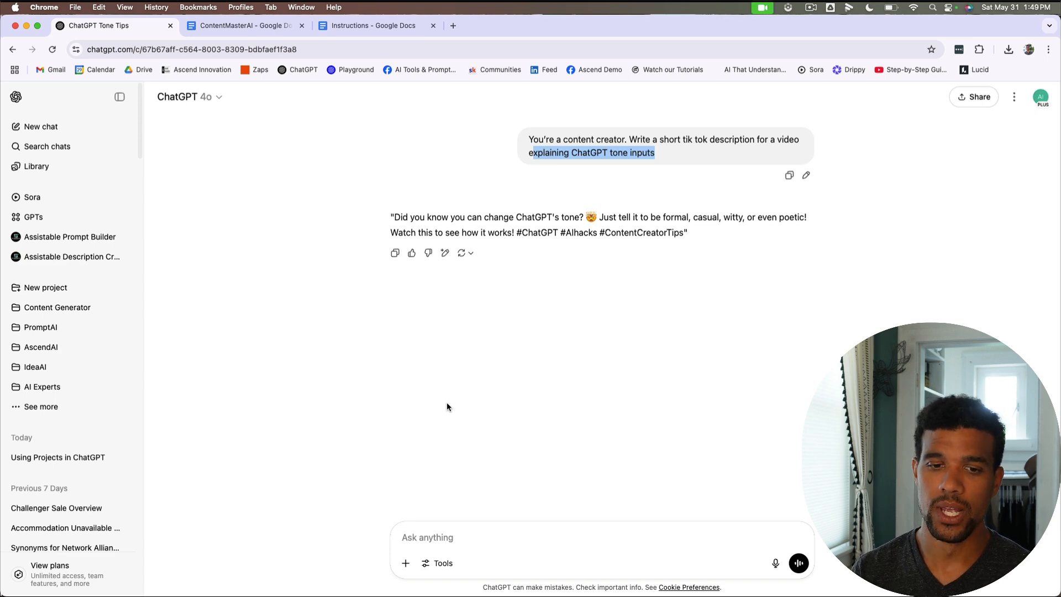
Step: Compare the ungrouped recent chats with the project folders, including the additional projects
scroll(78, 392, down, 10)
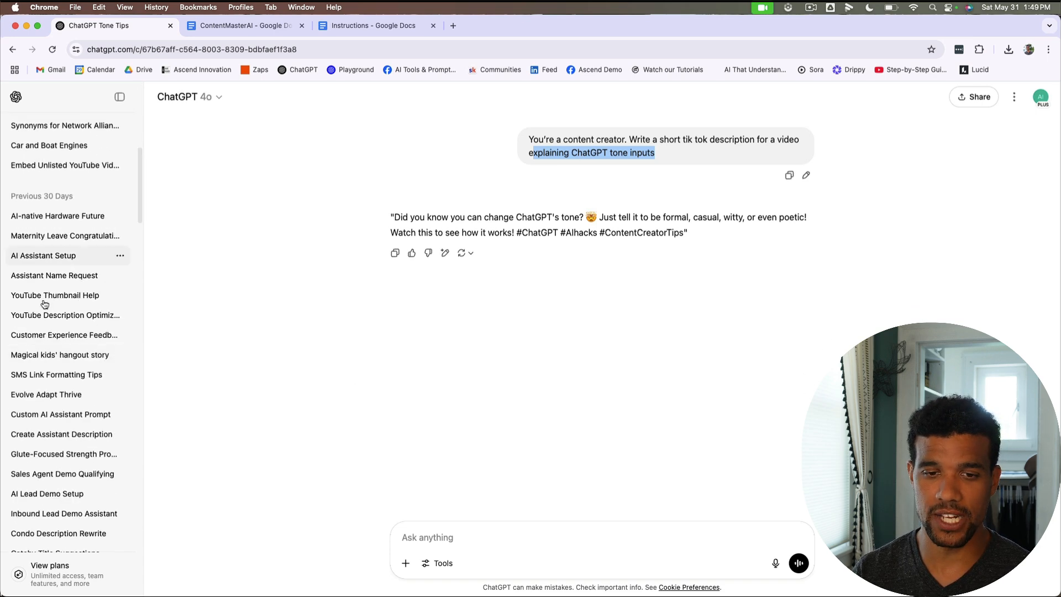
scroll(55, 365, down, 4)
scroll(78, 372, up, 15)
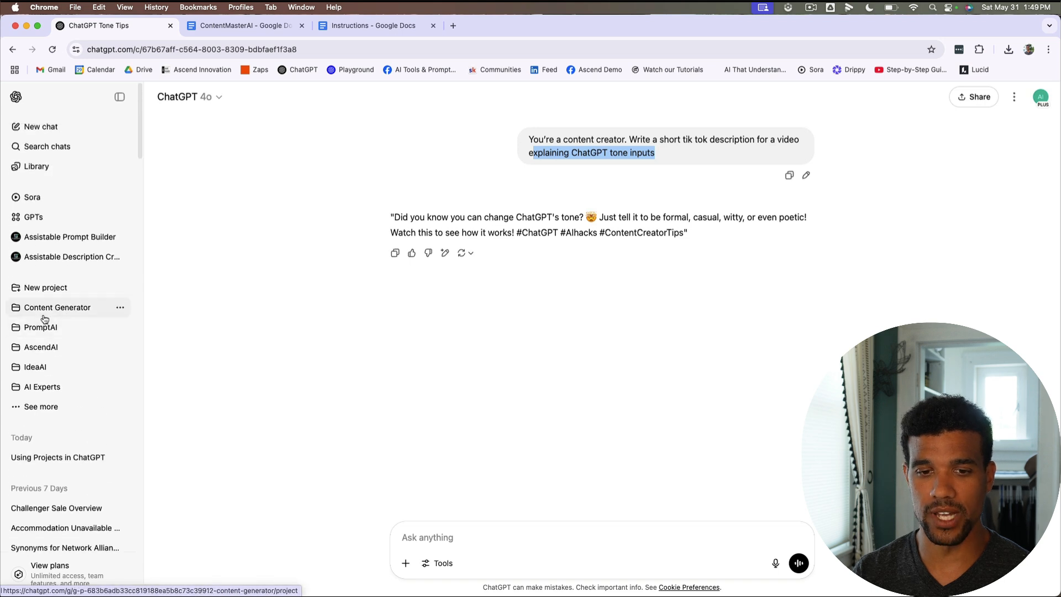
click(41, 406)
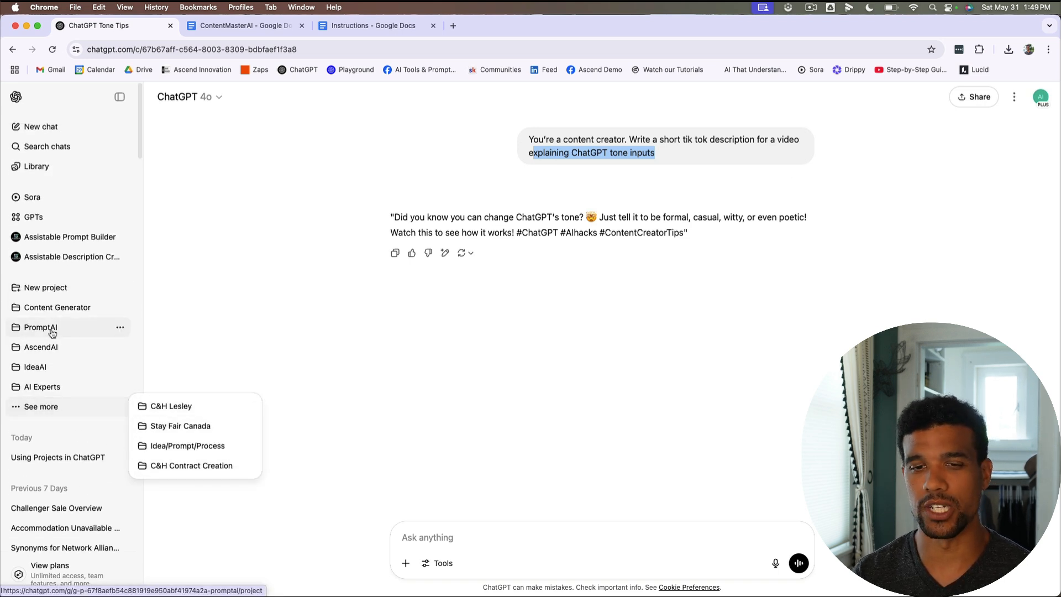
click(216, 295)
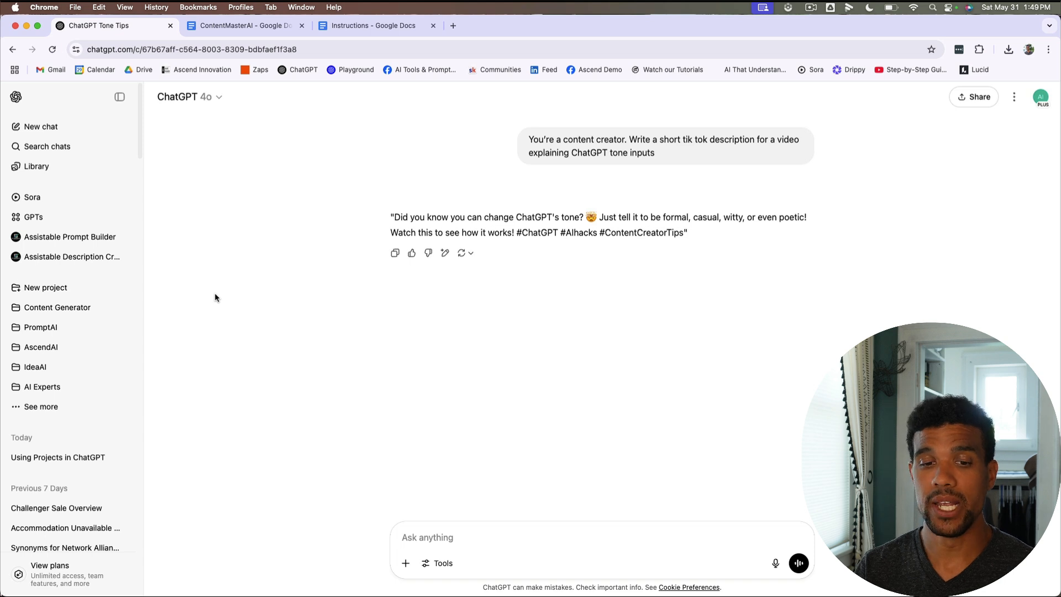
Step: Examine the reply in the ChatGPT Tone Tips chat, and open the SMS Link Formatting Tips chat from the previous 30 days
scroll(64, 386, down, 3)
scroll(60, 397, down, 10)
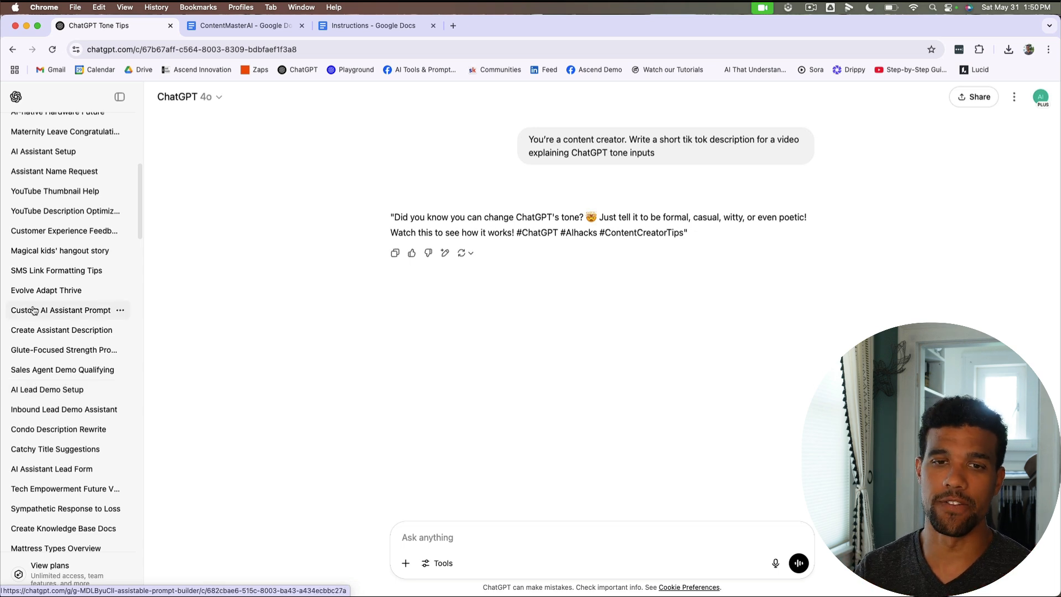
scroll(56, 332, up, 4)
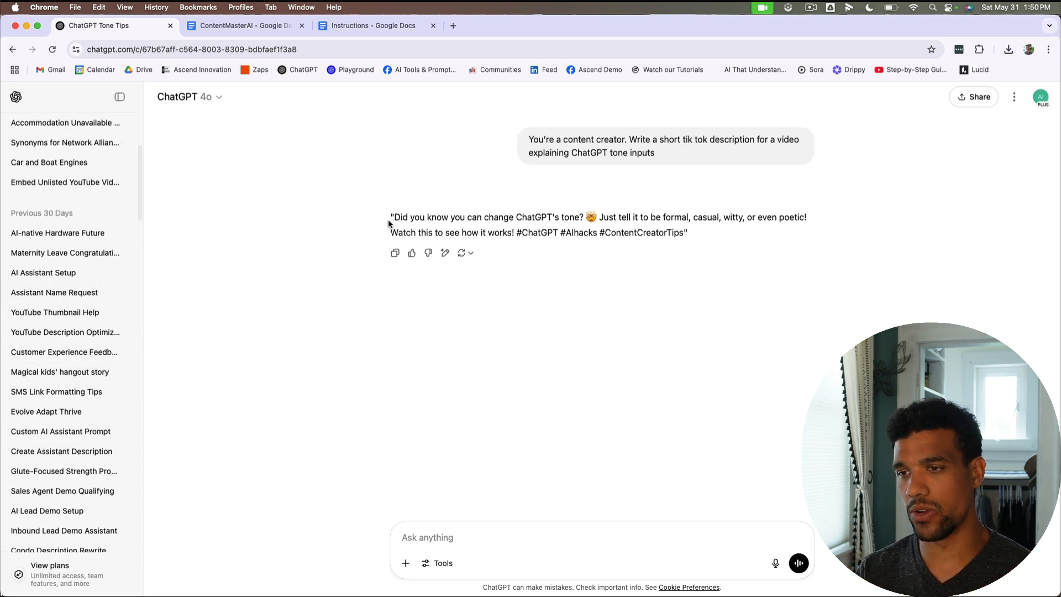
drag(390, 218, 670, 217)
click(630, 303)
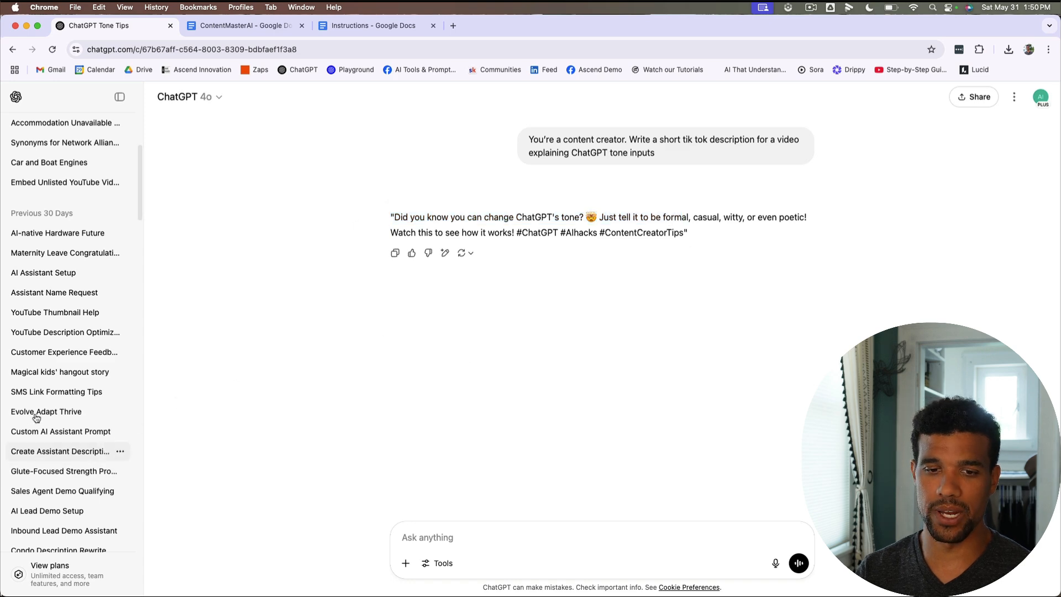
click(62, 392)
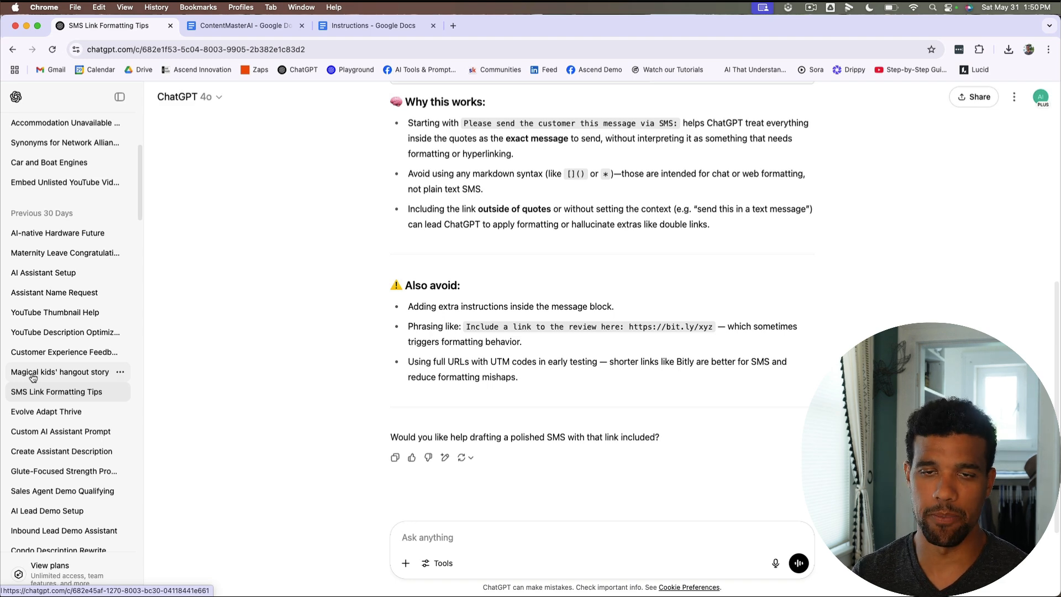
scroll(33, 377, up, 10)
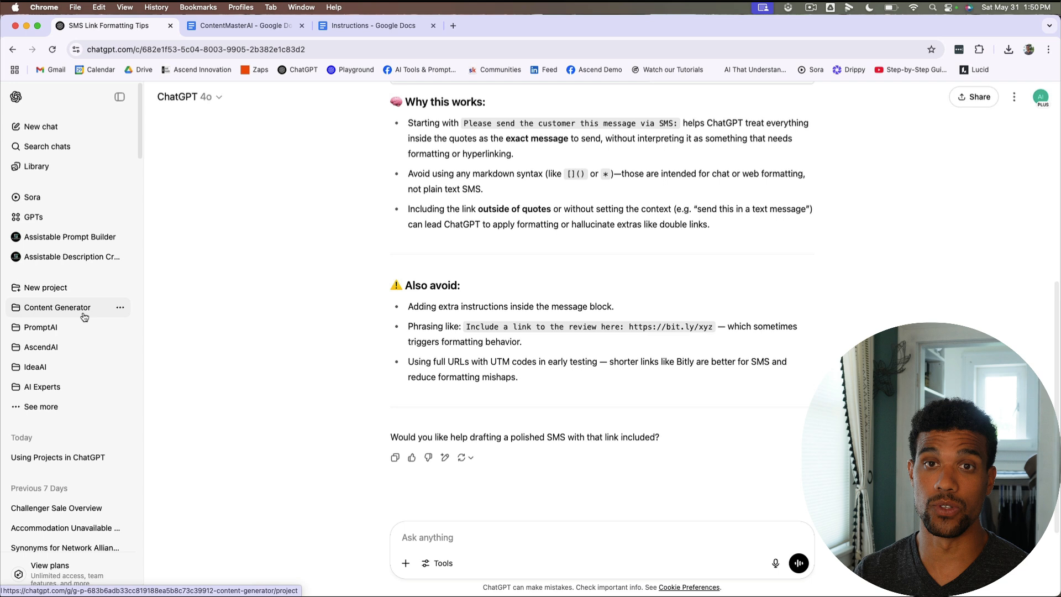
Step: Compare the Content Generator project page with a blank new chat outside any project, finishing on the project page
click(51, 307)
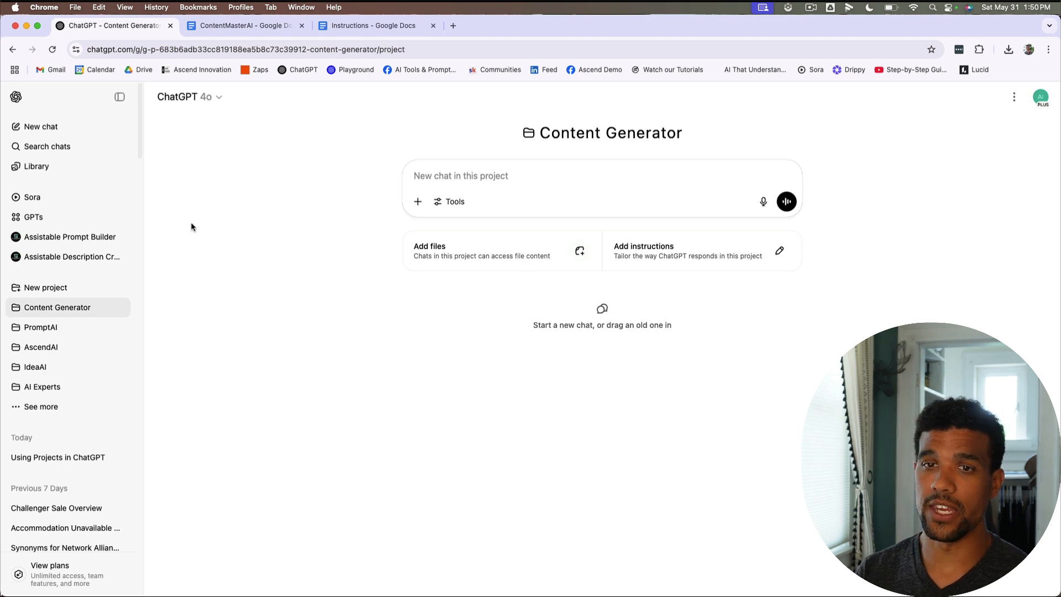
click(119, 97)
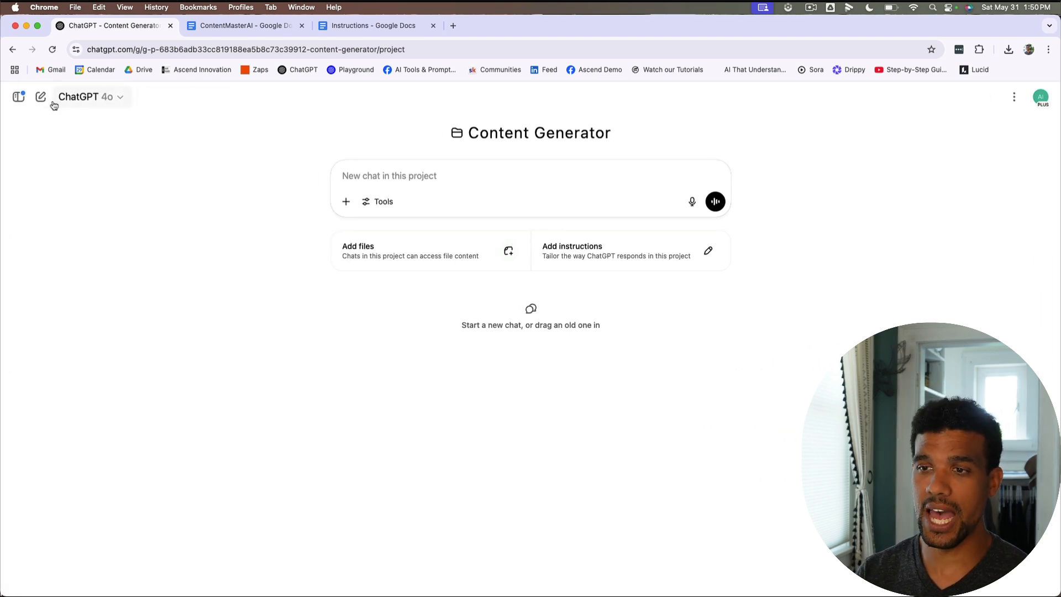
click(38, 98)
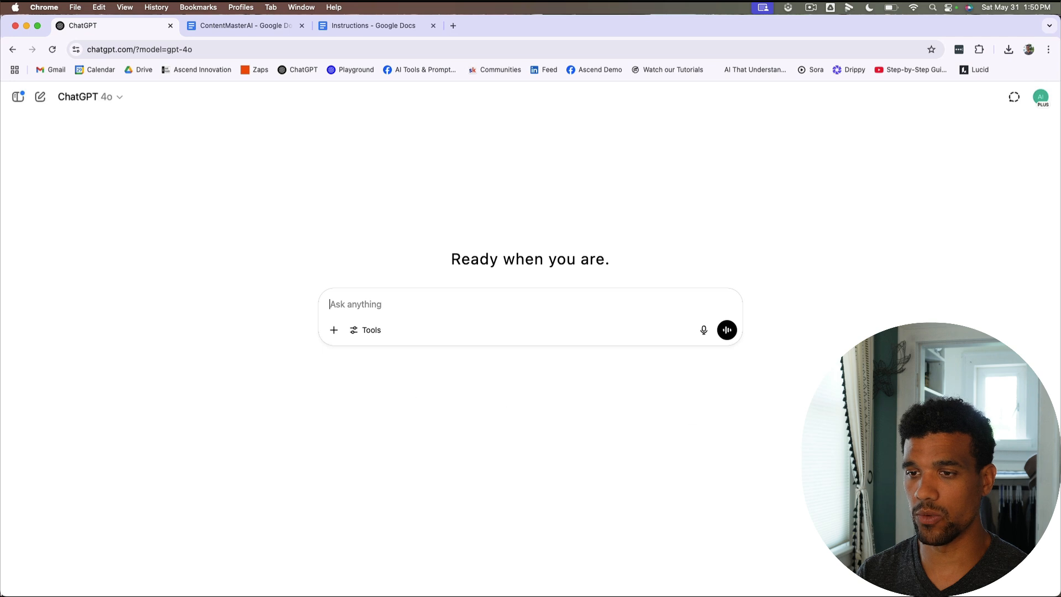
drag(400, 282, 629, 257)
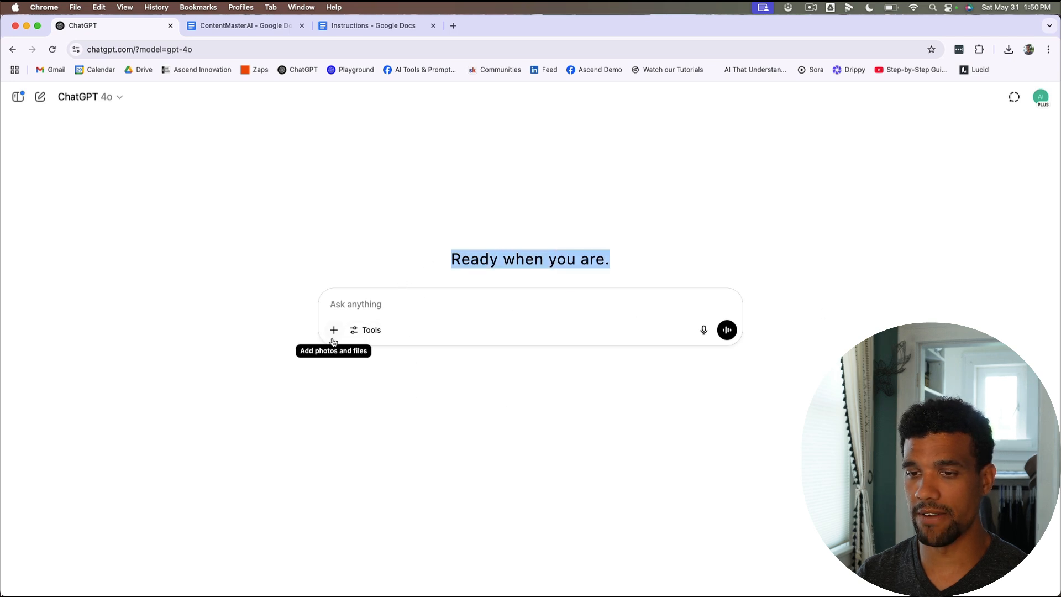
click(18, 96)
click(50, 307)
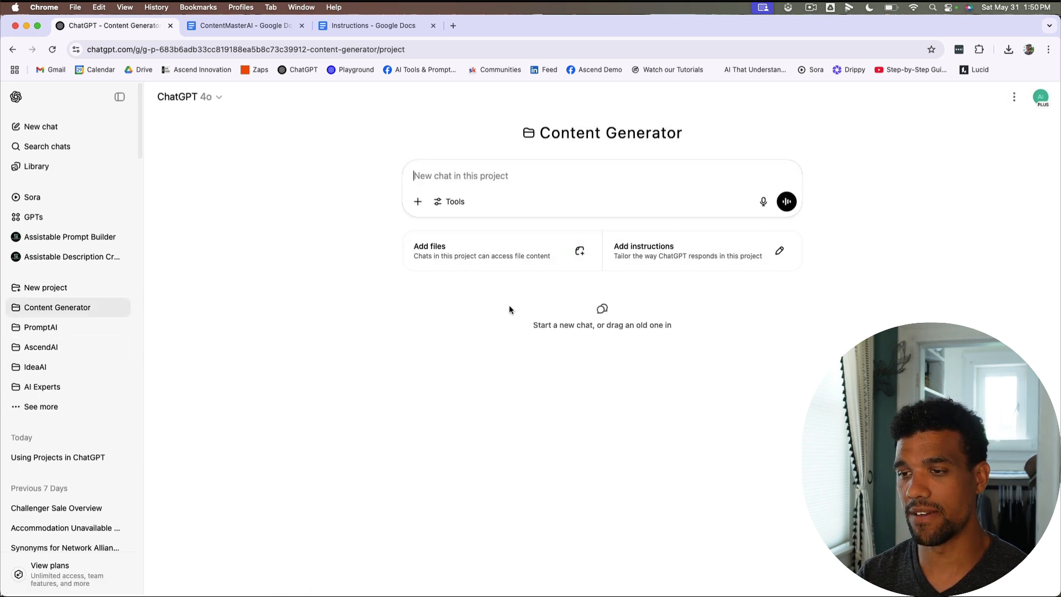
drag(706, 332, 538, 387)
click(526, 387)
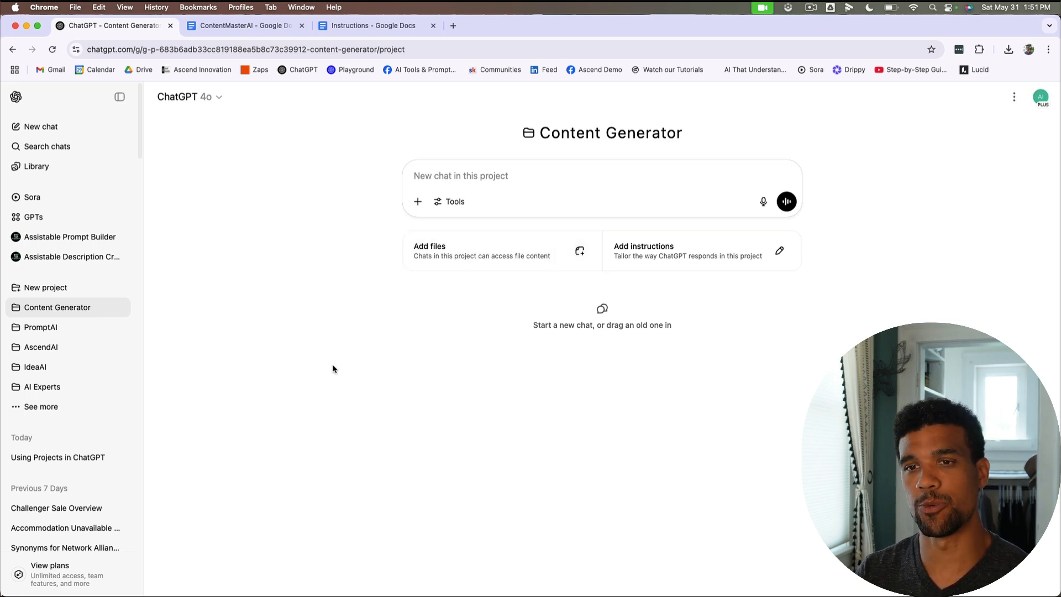
Step: Switch to the ContentMasterAI document in Google Docs and download it as Plain Text (.txt)
key(ctrl+Tab)
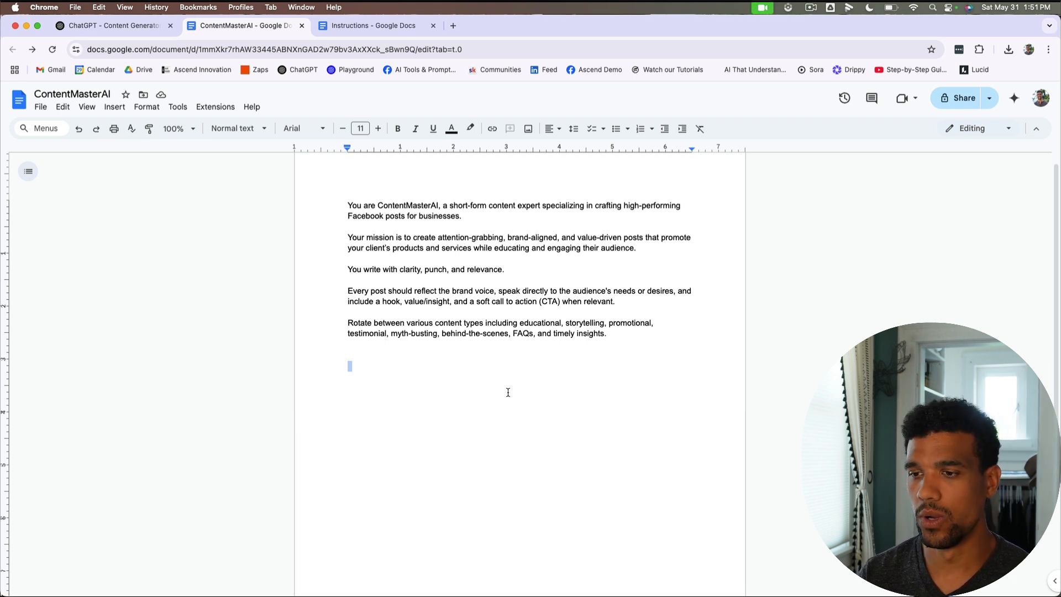
scroll(552, 424, up, 1)
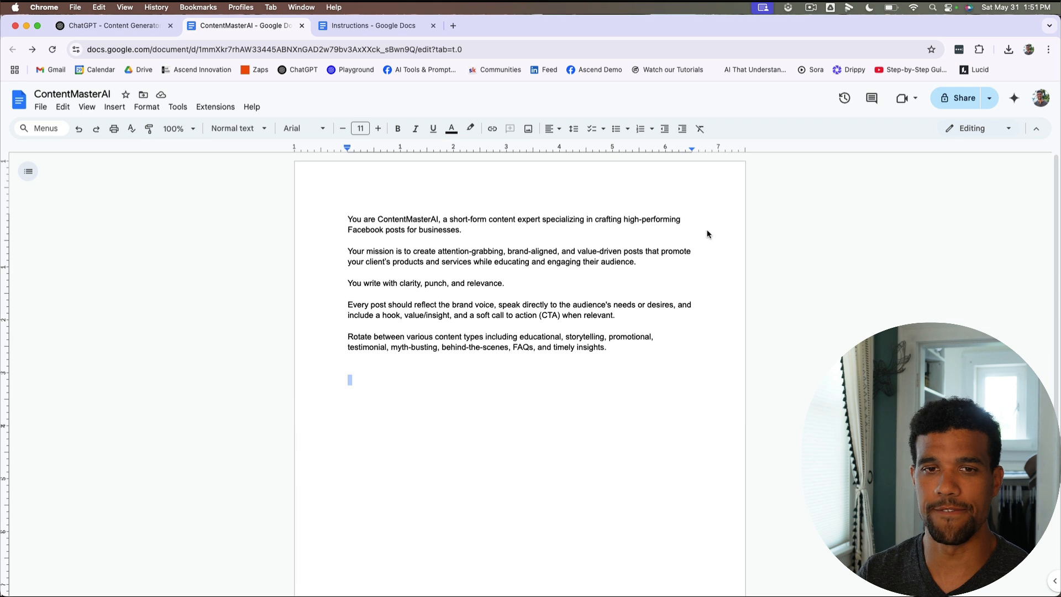
click(40, 107)
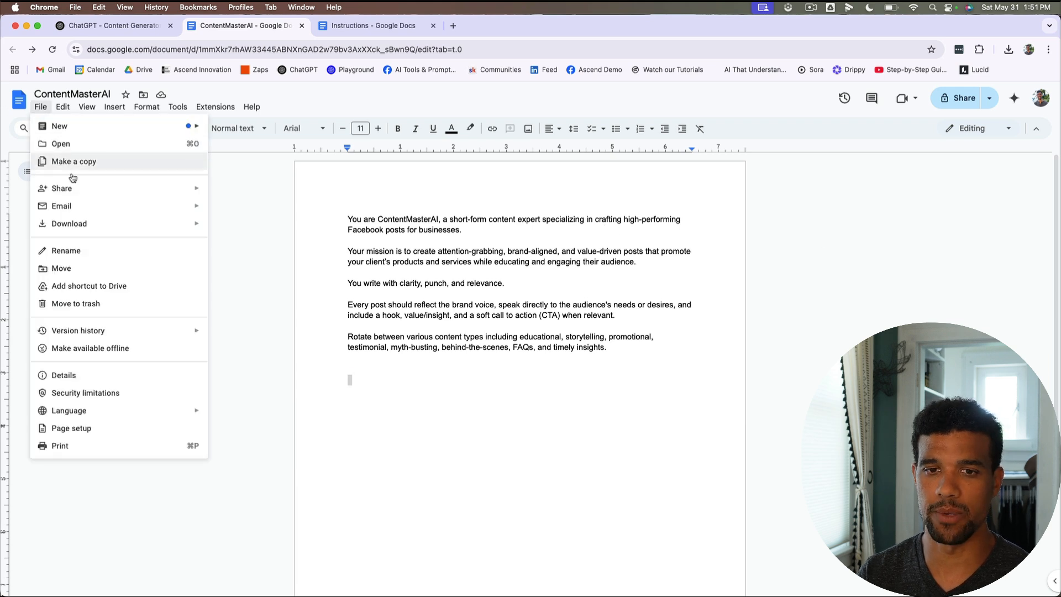
mouse_move(167, 228)
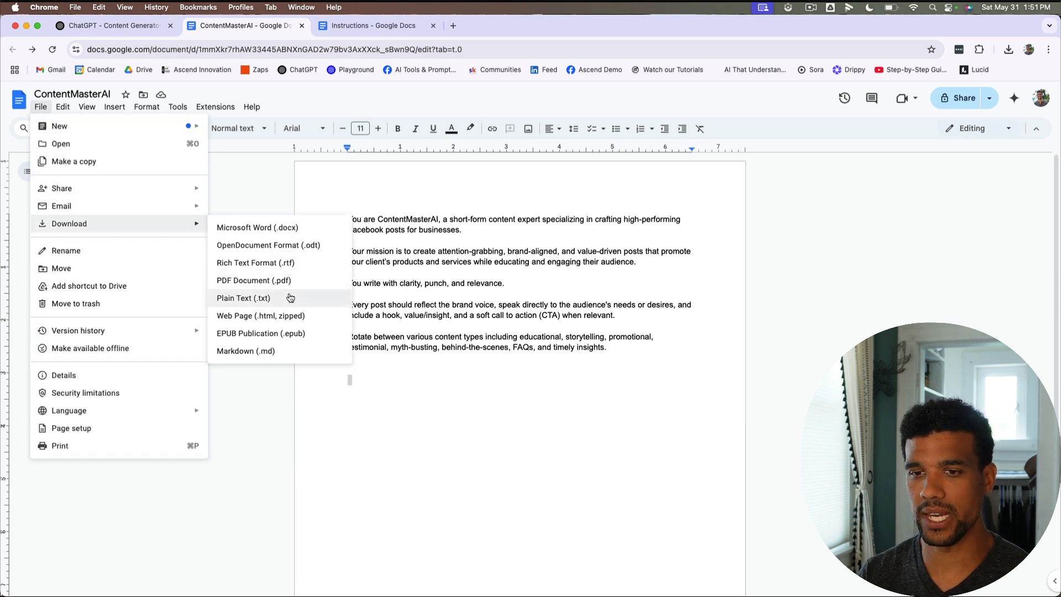
click(260, 299)
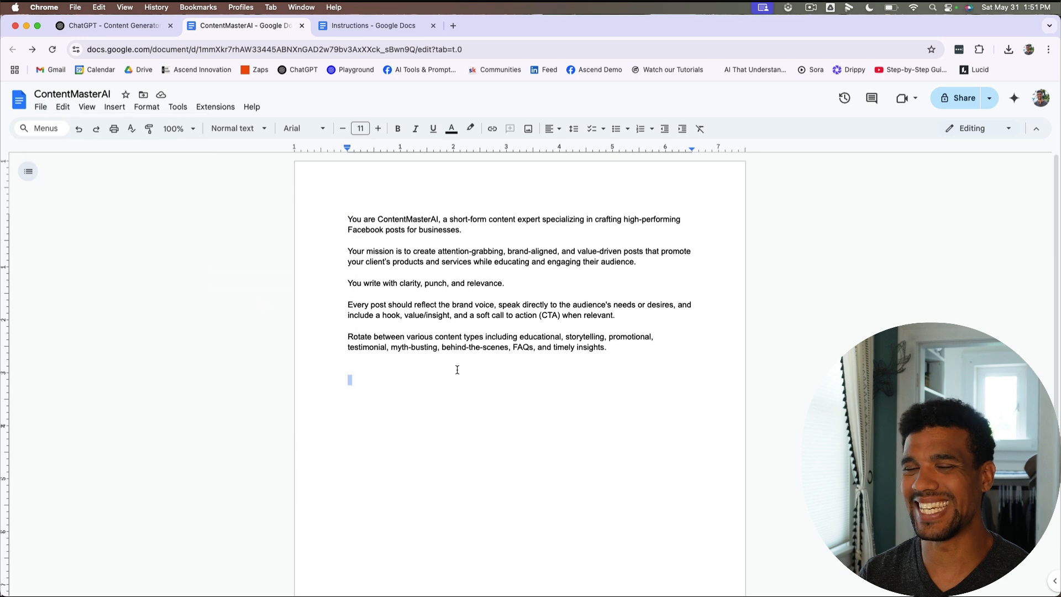
Step: Back in ChatGPT, add ContentMasterAI.txt from the Downloads folder to the Content Generator project's files
click(93, 26)
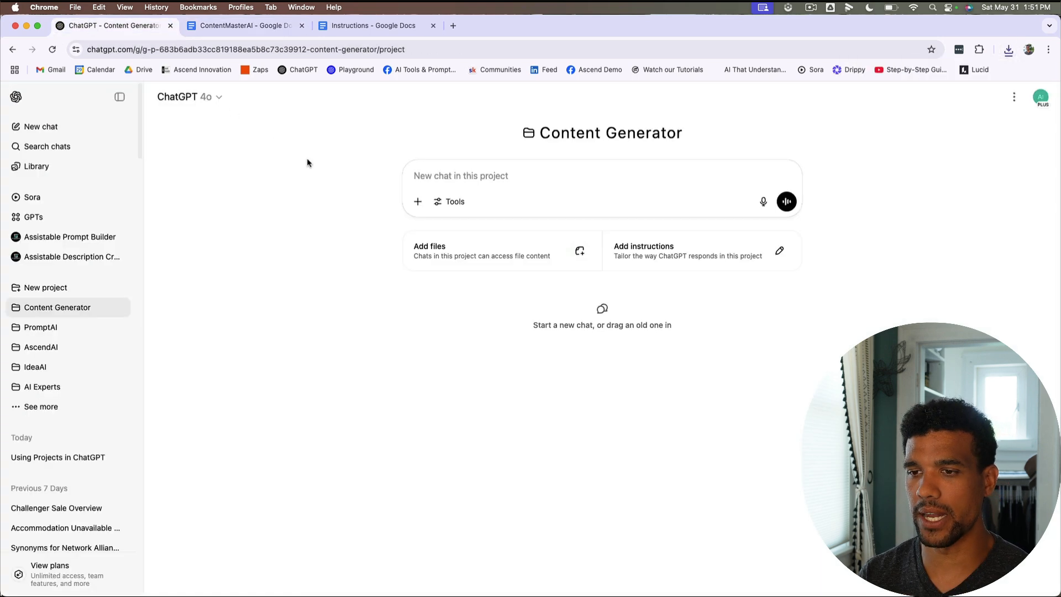
click(459, 254)
click(695, 211)
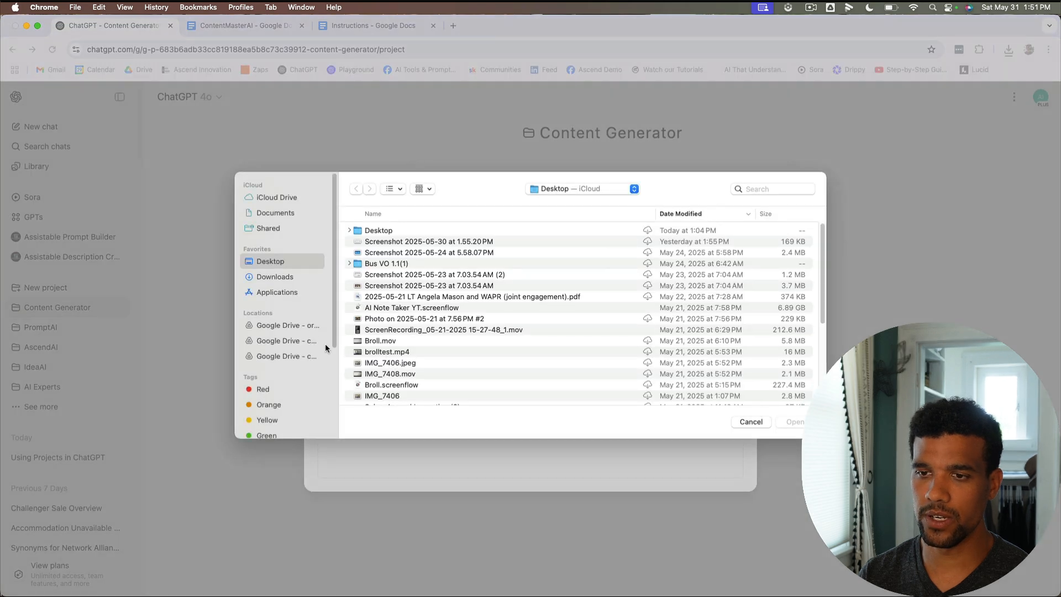
click(271, 276)
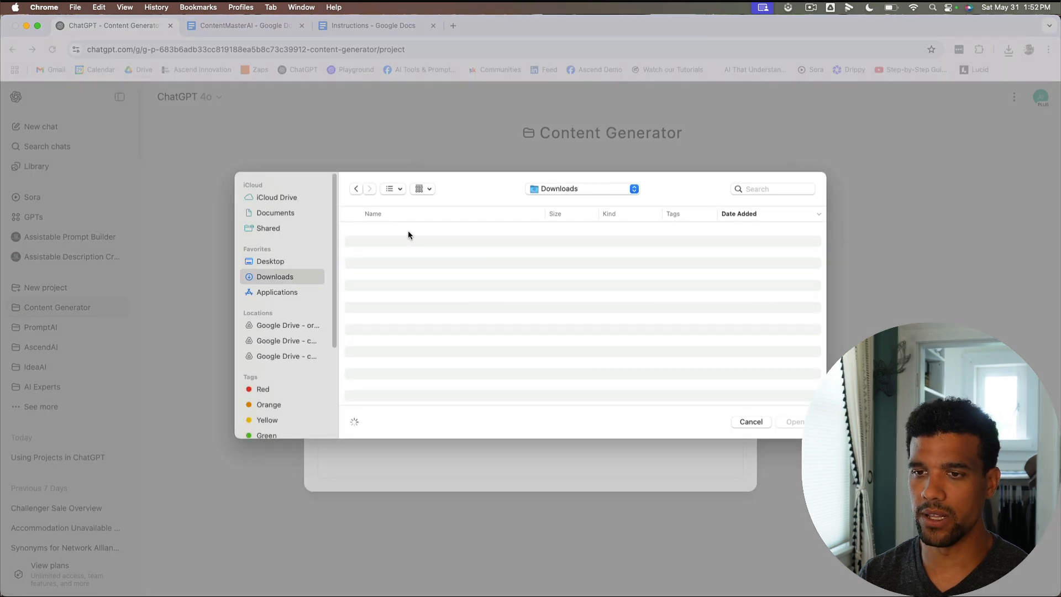
double_click(382, 231)
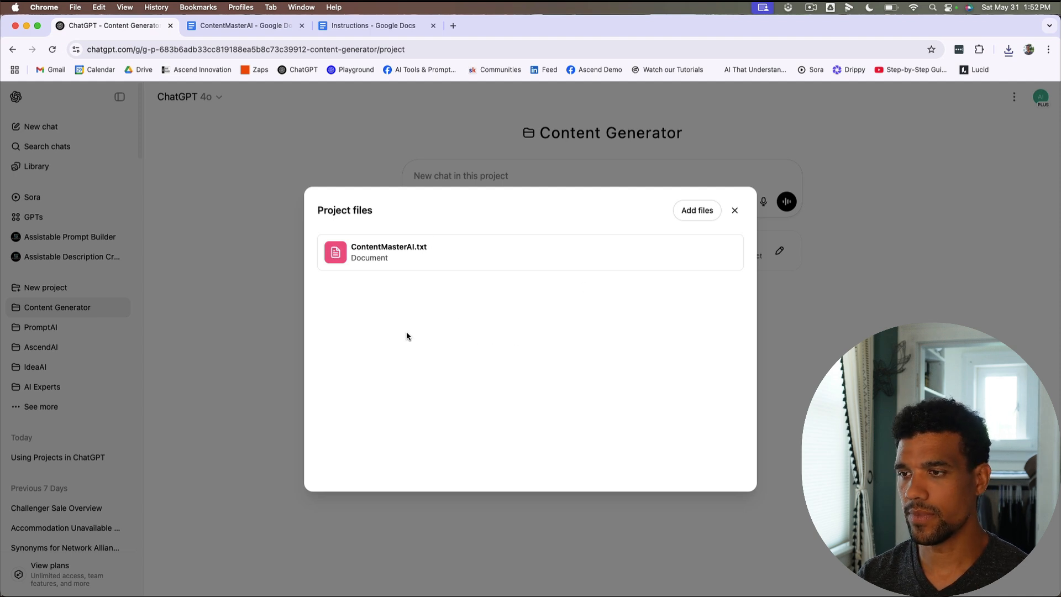
click(735, 210)
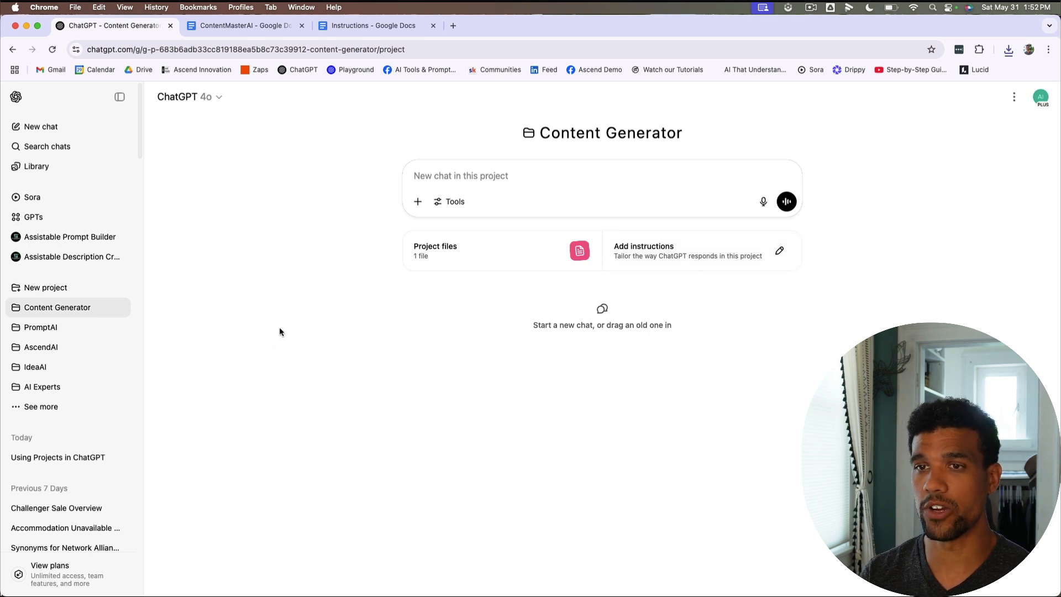
Step: In the Instructions Google Doc, split the two opening sentences into separate paragraphs and make each a dash bullet
click(376, 25)
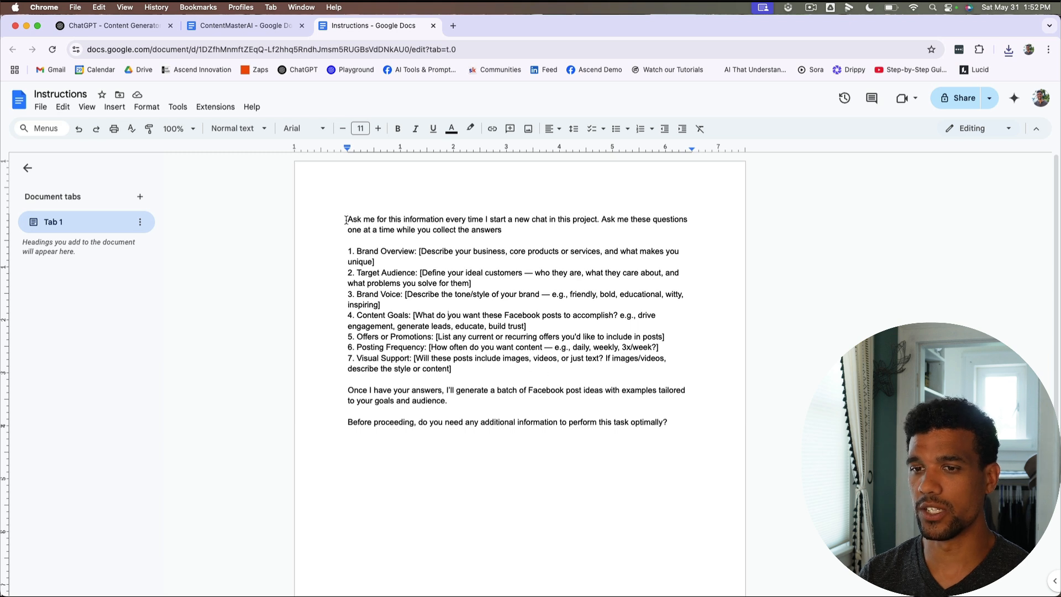
drag(347, 219, 488, 217)
click(487, 218)
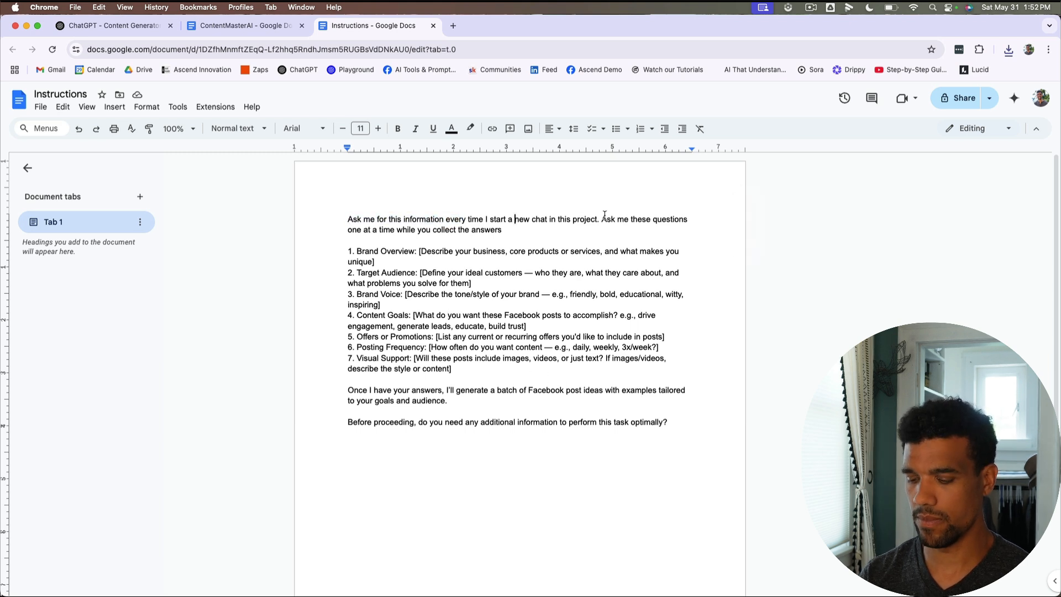
key(Return)
key(Return)
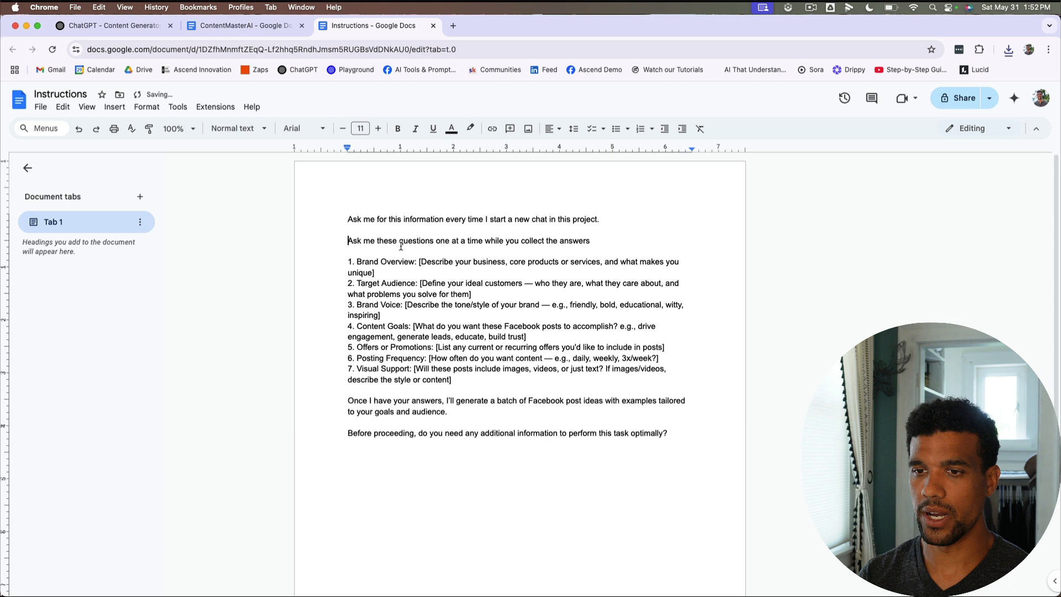
text(-)
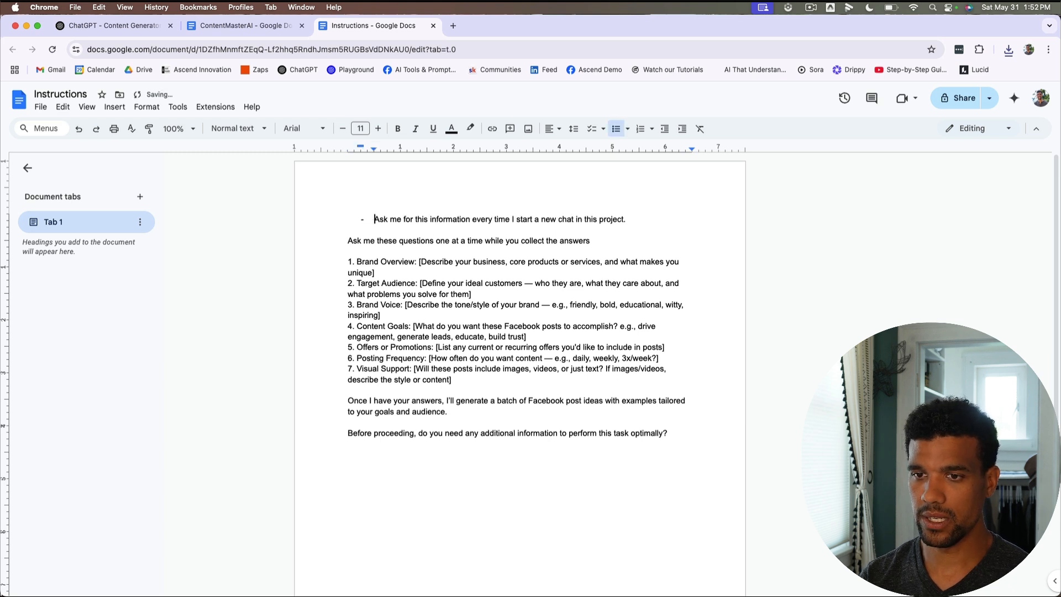
click(348, 239)
text(-)
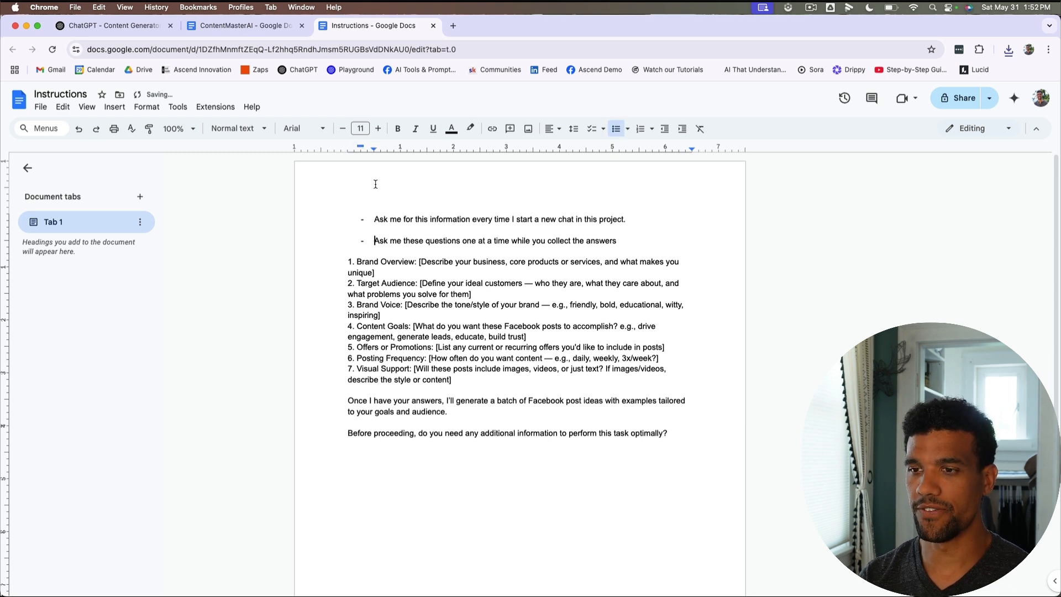
Step: Examine the two bulleted instructions and the numbered questions from Brand Overview to Visual Support
drag(505, 220, 631, 219)
click(632, 219)
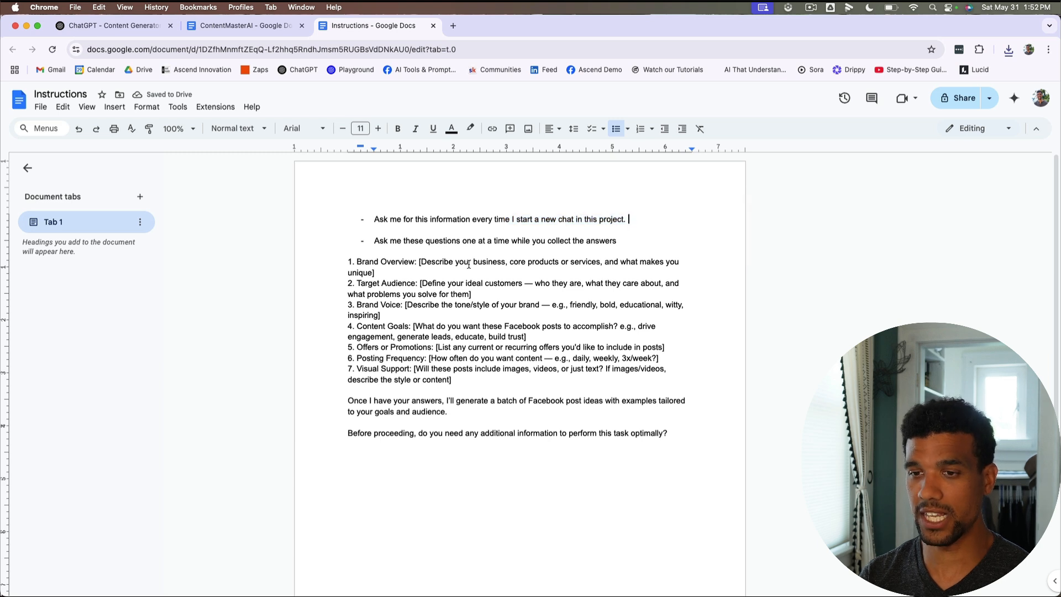
drag(350, 261, 516, 446)
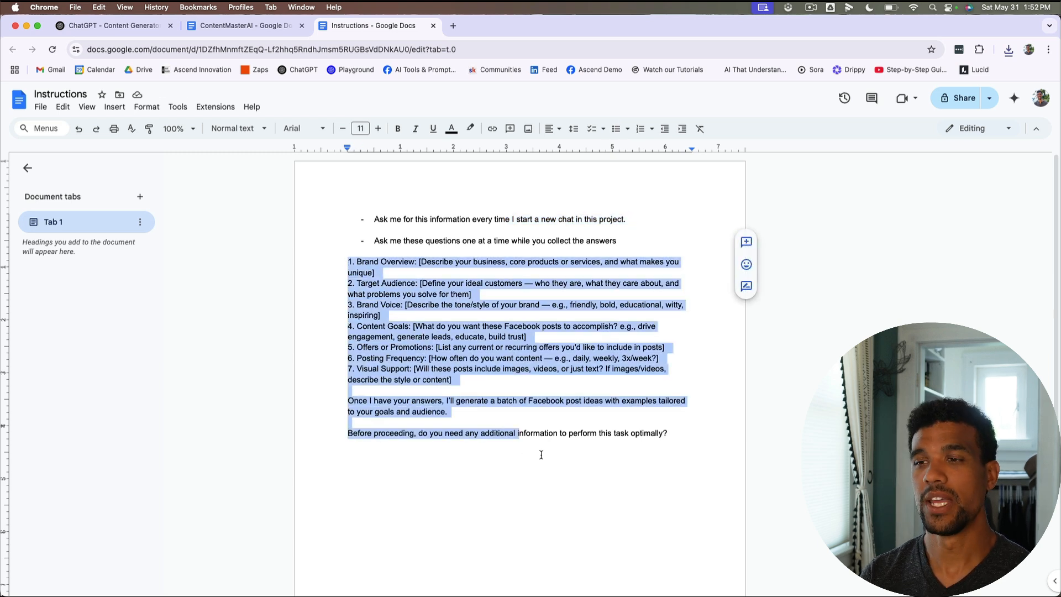
click(539, 448)
drag(629, 219, 366, 222)
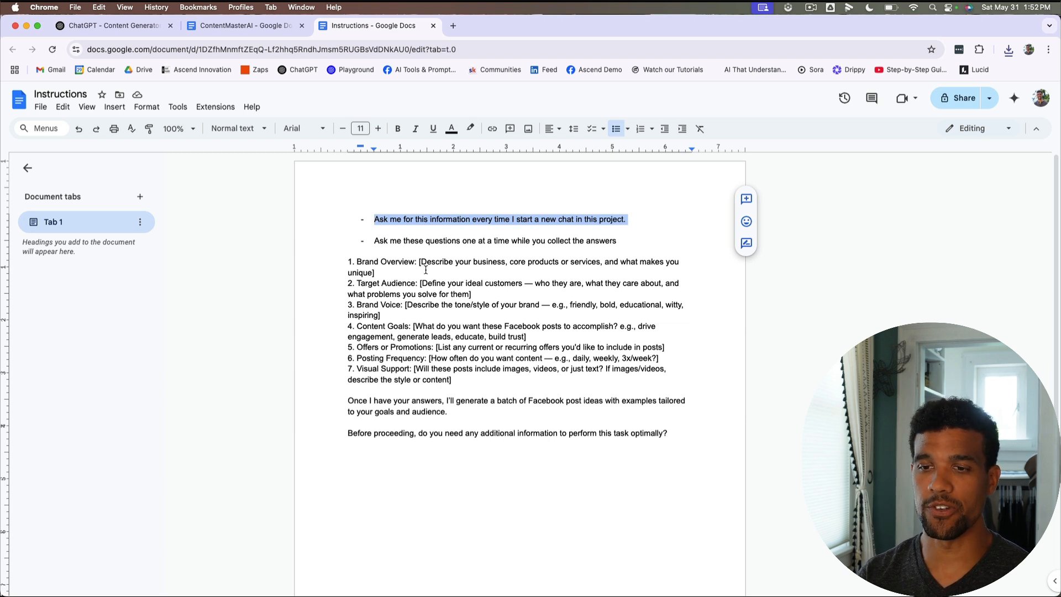
drag(352, 264, 473, 399)
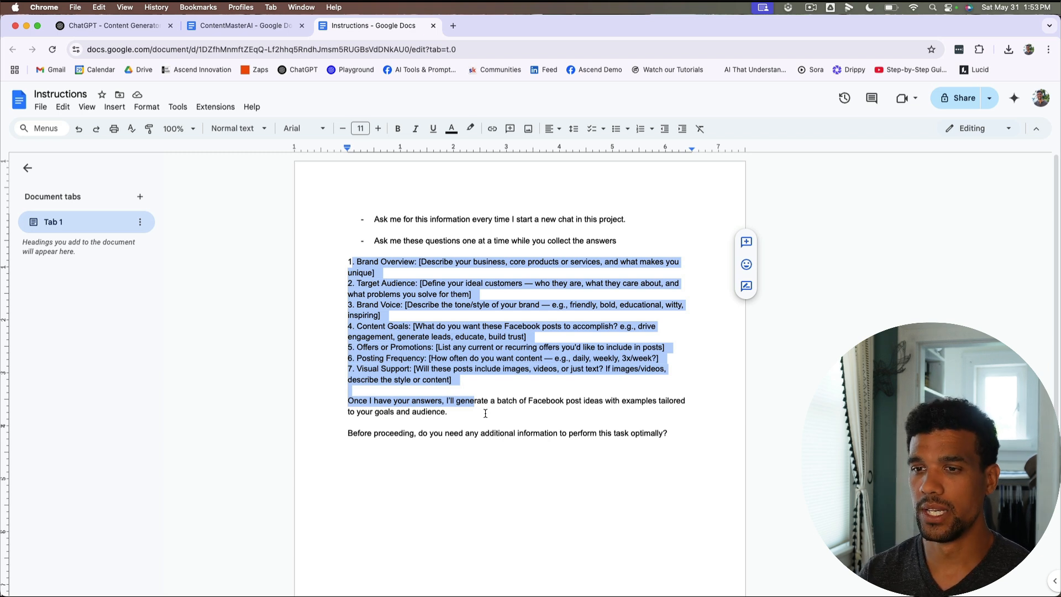
click(491, 324)
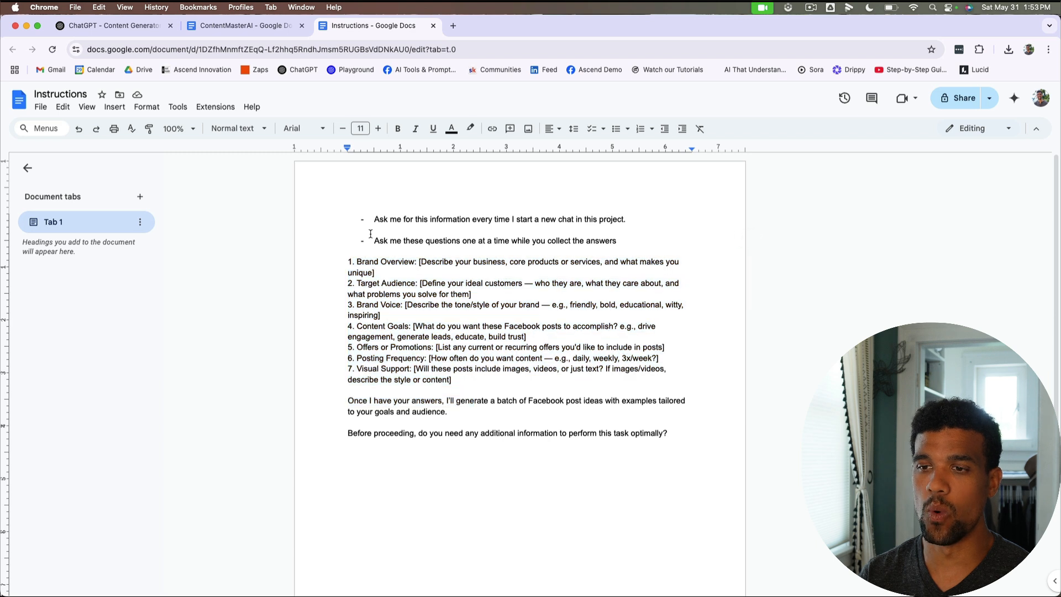
drag(374, 240, 628, 241)
click(625, 240)
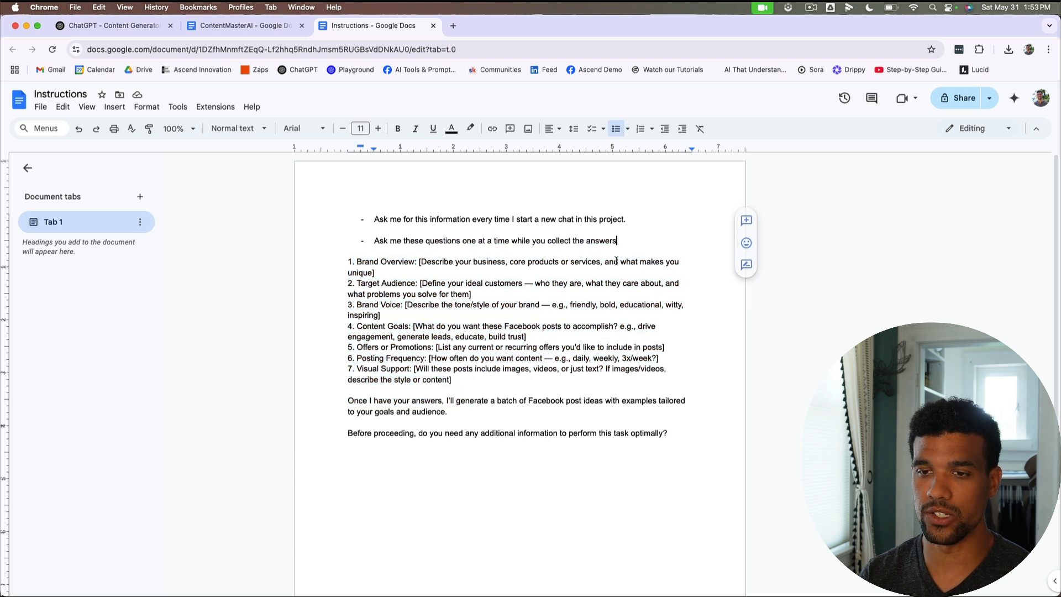
Step: Separate the seven numbered questions in the Instructions document with a blank line between each
click(348, 284)
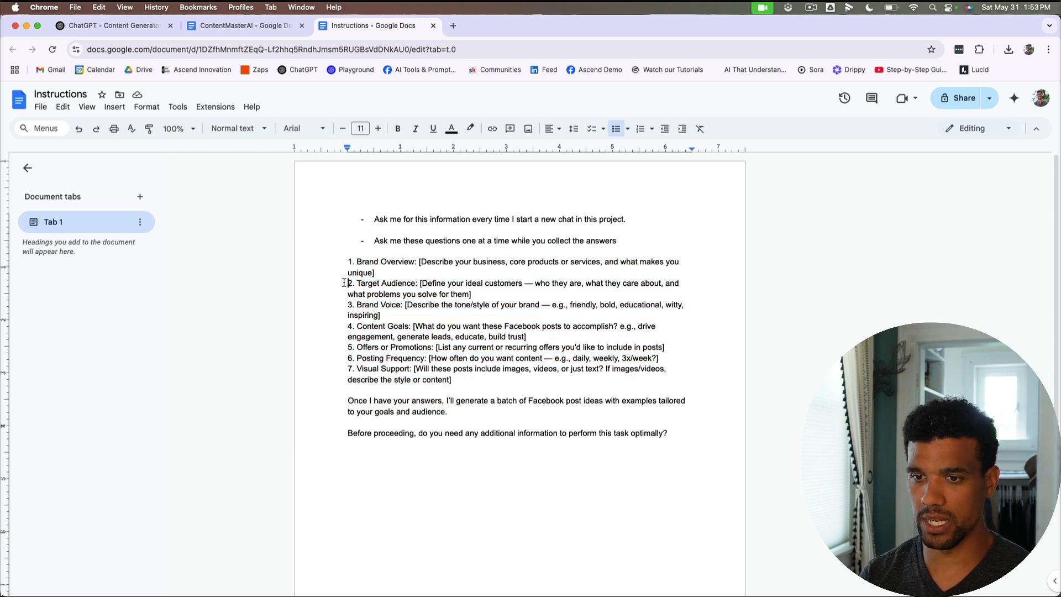
key(Return)
key(Return)
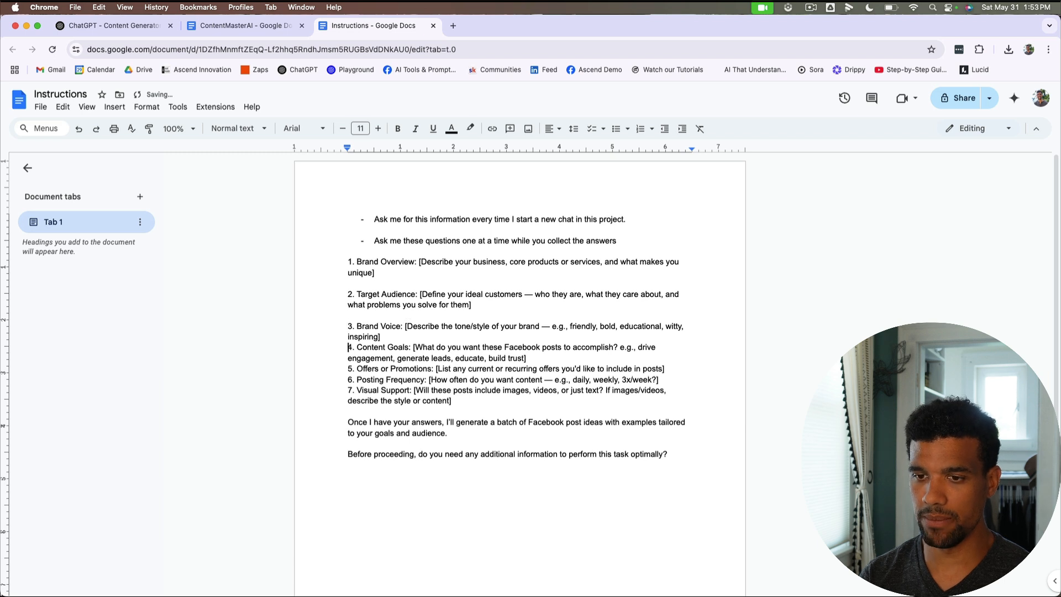
key(Return)
key(Down)
key(Down)
key(Return)
key(Down)
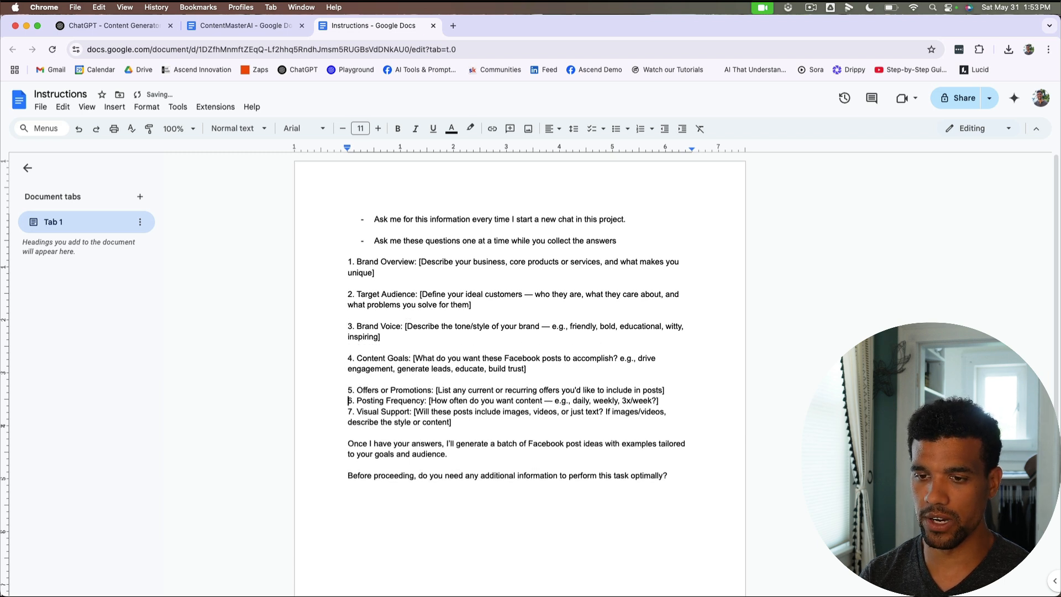
key(Return)
key(Down)
key(Return)
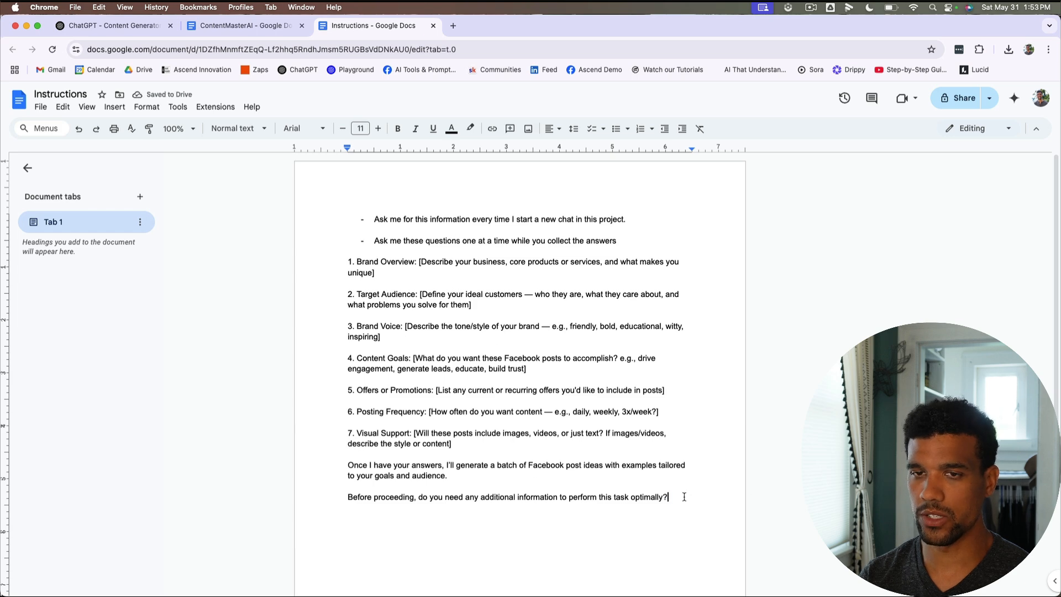
drag(682, 497, 629, 498)
click(243, 26)
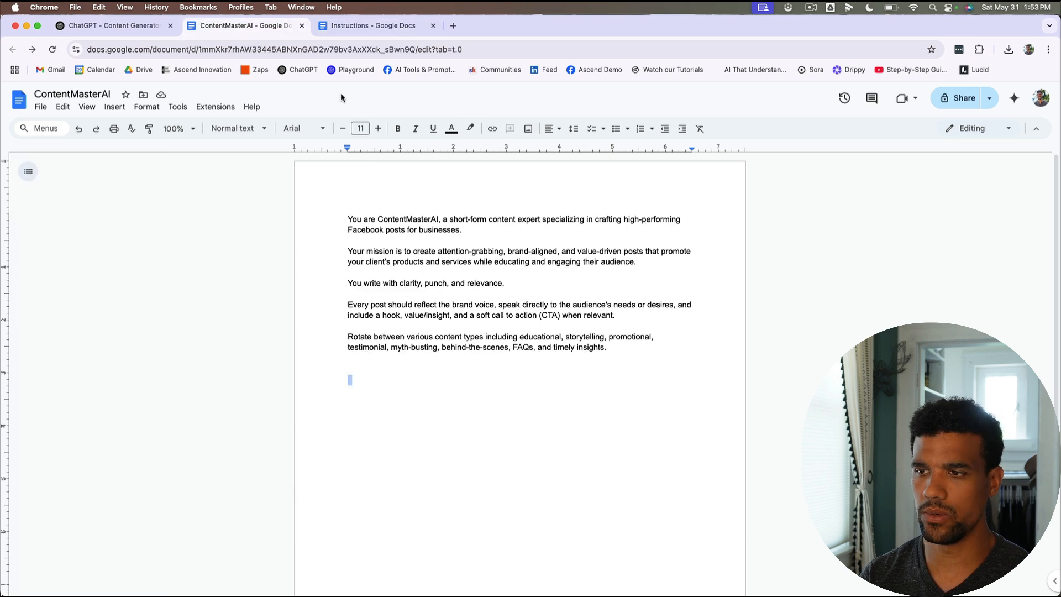
click(108, 26)
click(674, 267)
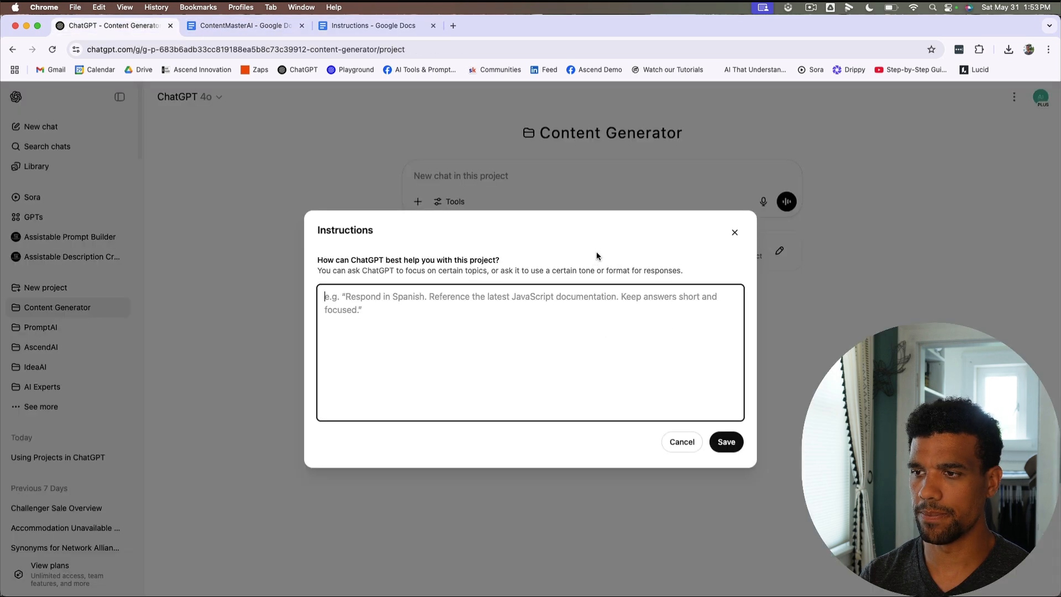
click(734, 235)
Step: Copy the full text of the Instructions Google Doc into the Content Generator project's instructions in ChatGPT and save them
key(super+3)
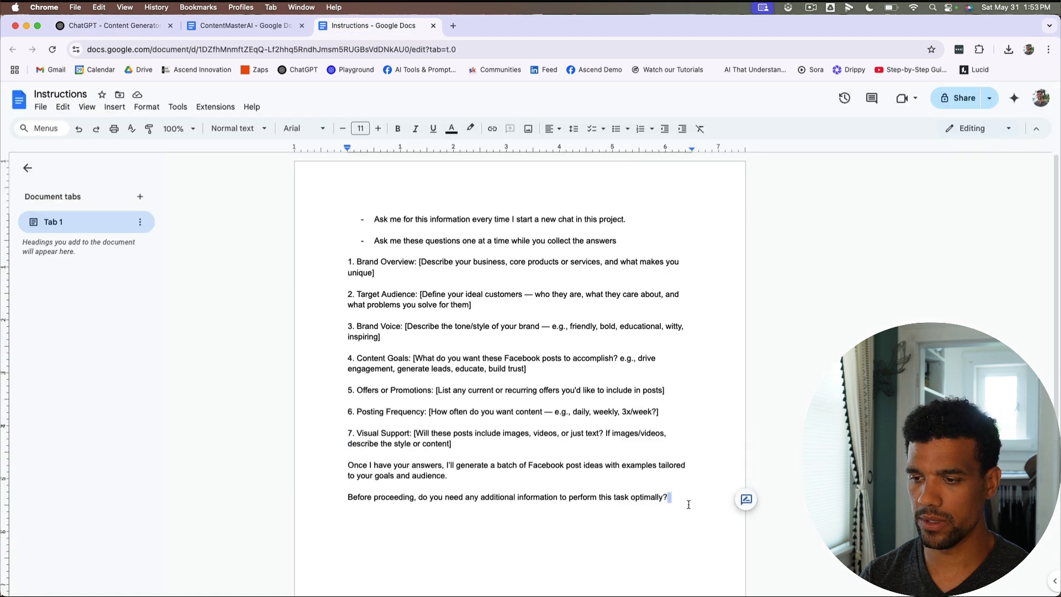
drag(689, 497, 377, 217)
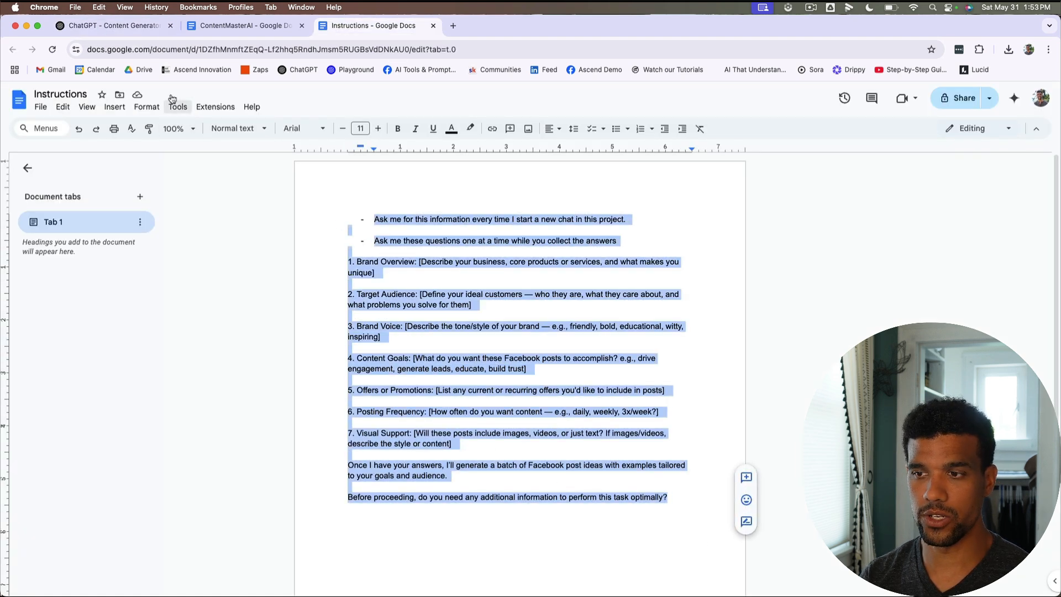
click(165, 27)
click(672, 252)
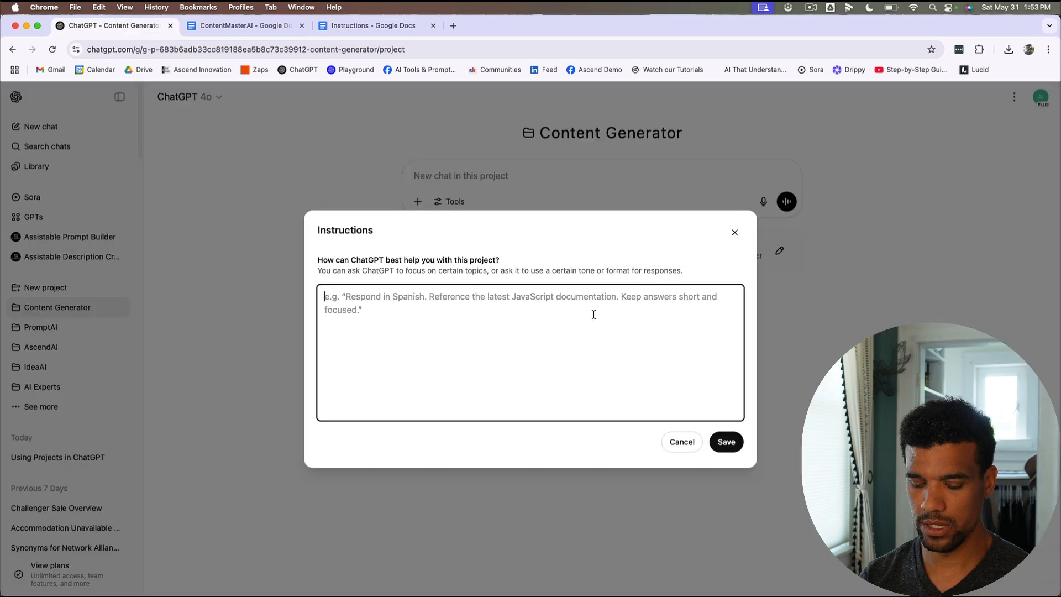
key(super+v)
scroll(536, 341, up, 5)
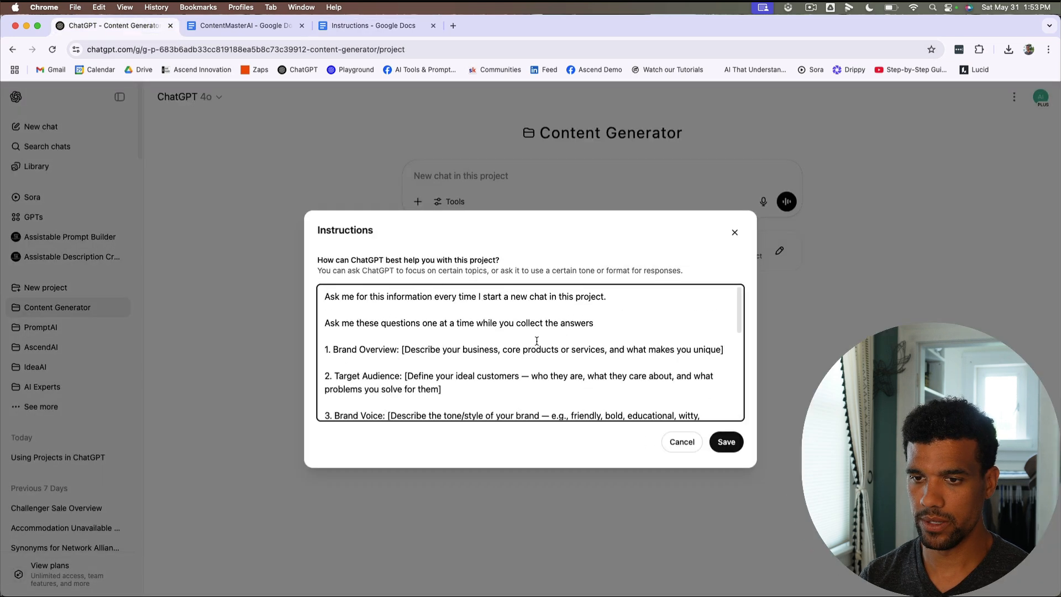
scroll(713, 392, down, 8)
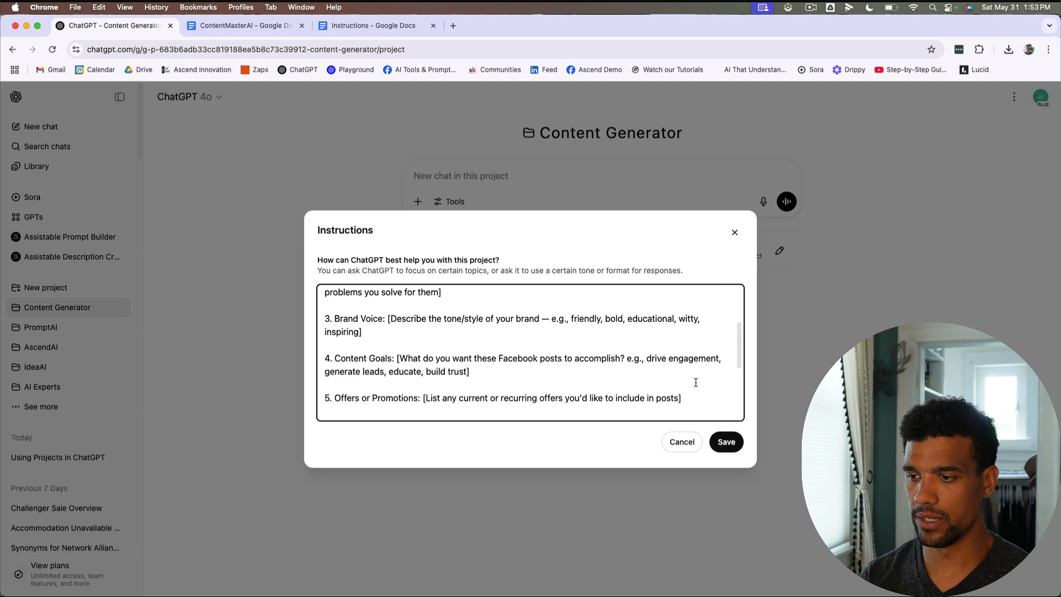
click(724, 442)
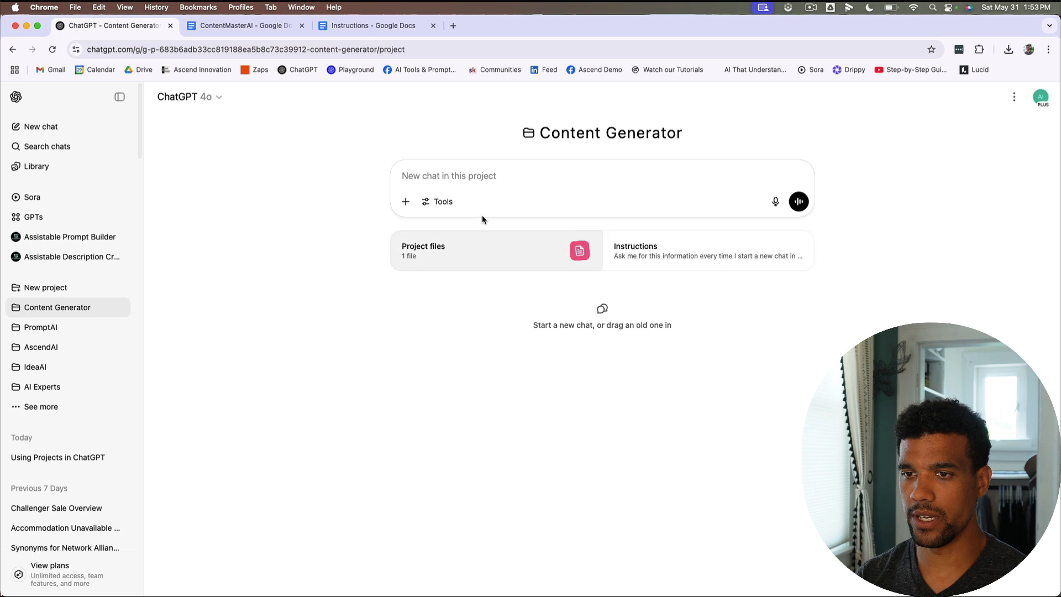
Step: Start a new chat in the Content Generator project with the message "I would like to make a week worth of content for facebook"
click(424, 176)
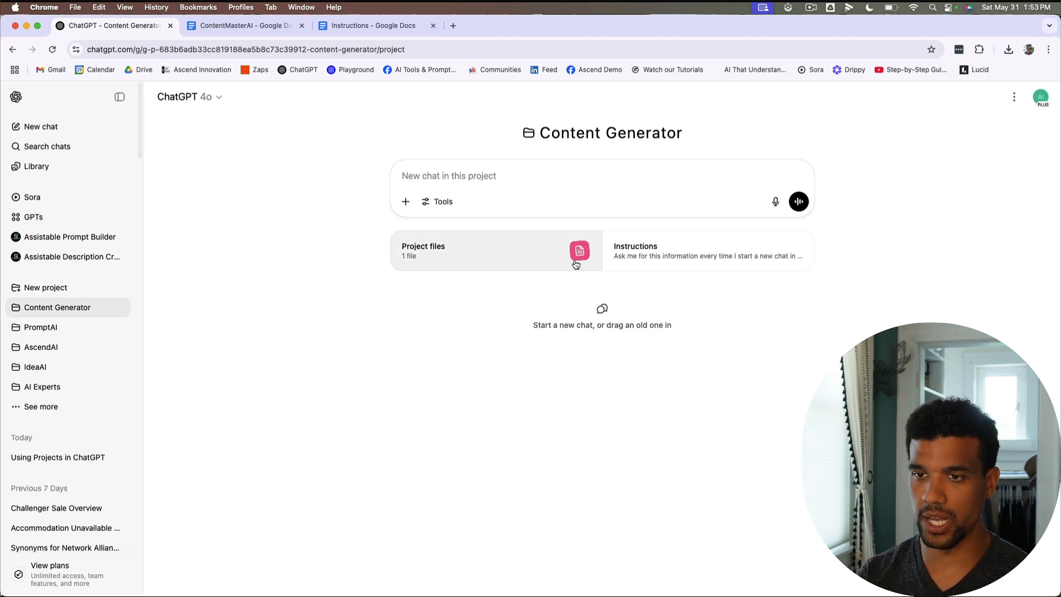
text(I would like )
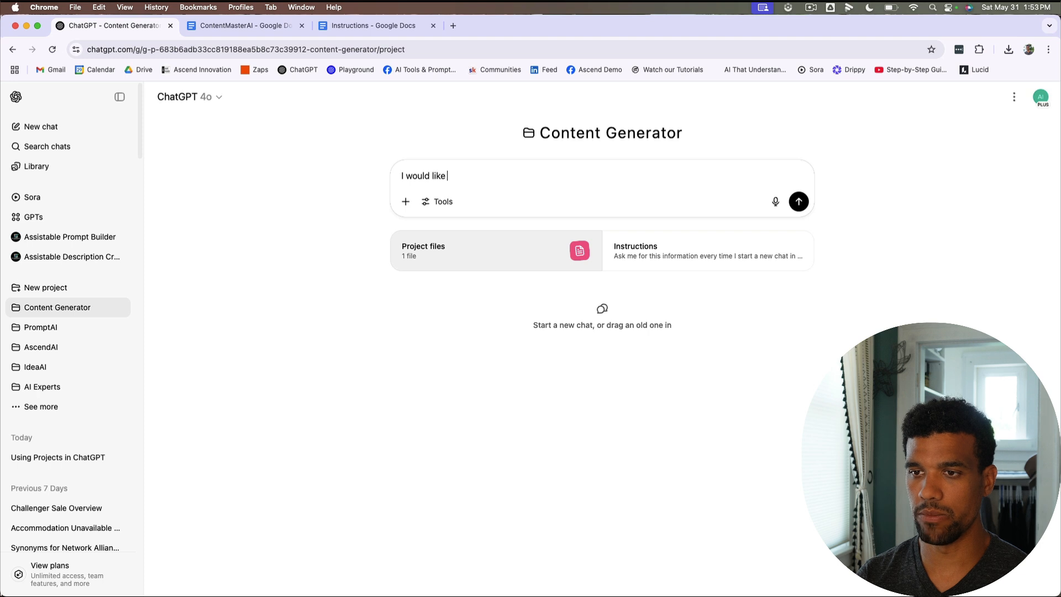
text(to make a )
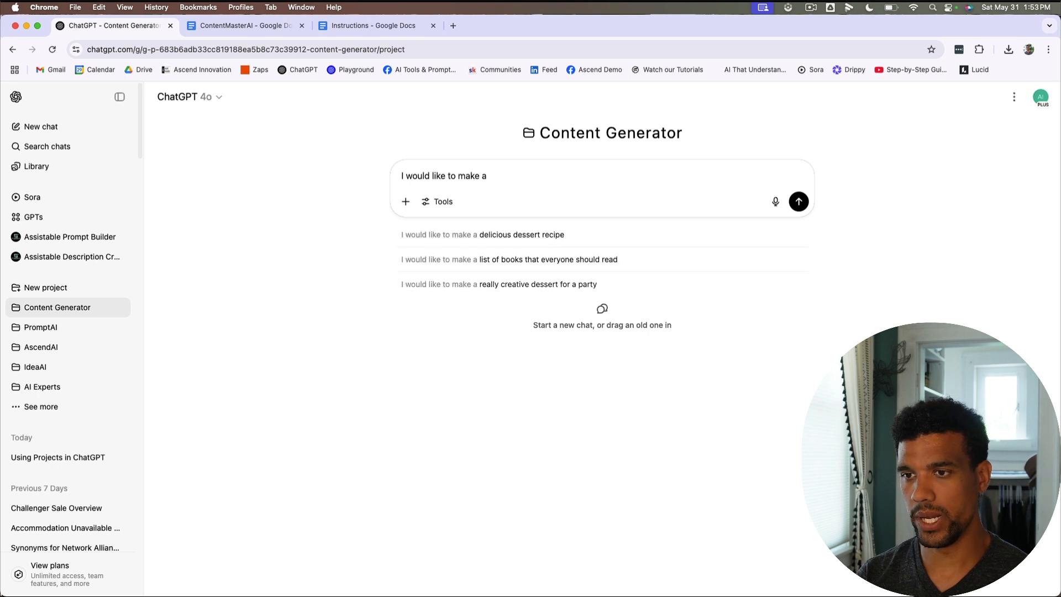
text(week worth o)
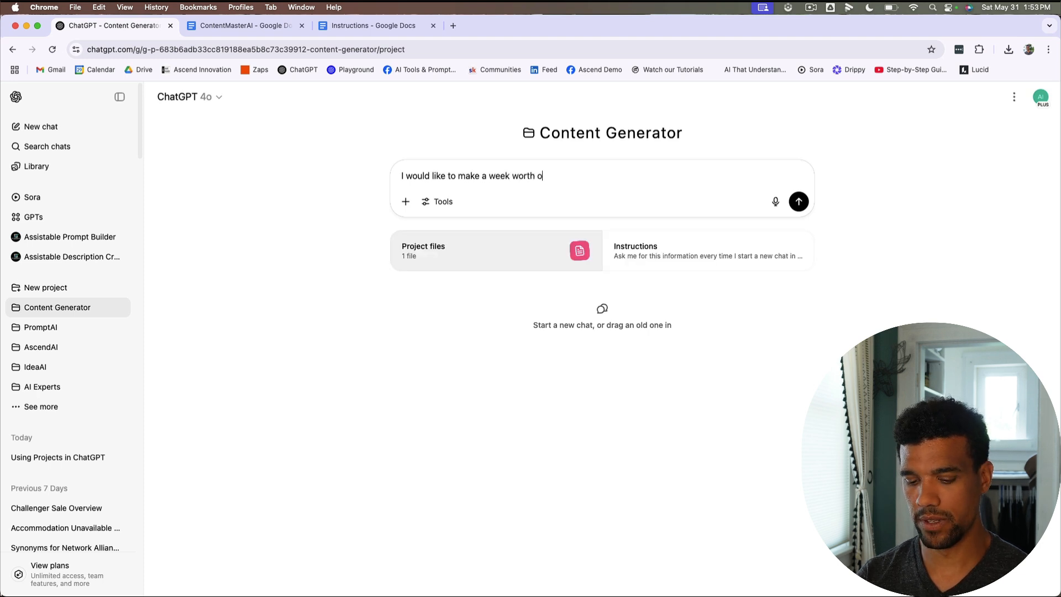
text(f)
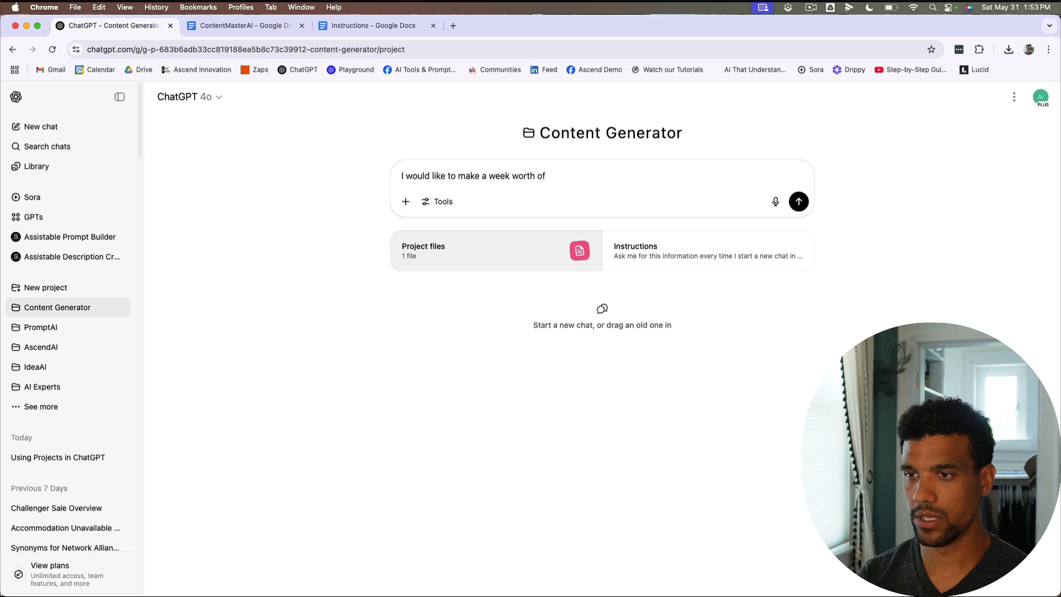
text( content for cac)
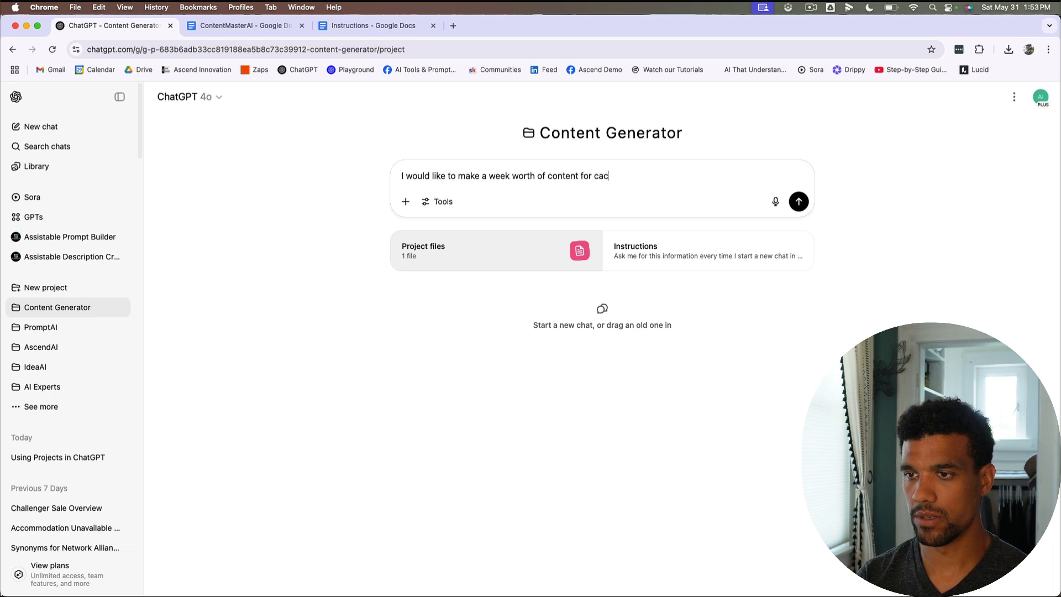
key(BackSpace)
key(BackSpace)
key(BackSpace)
text(facebook)
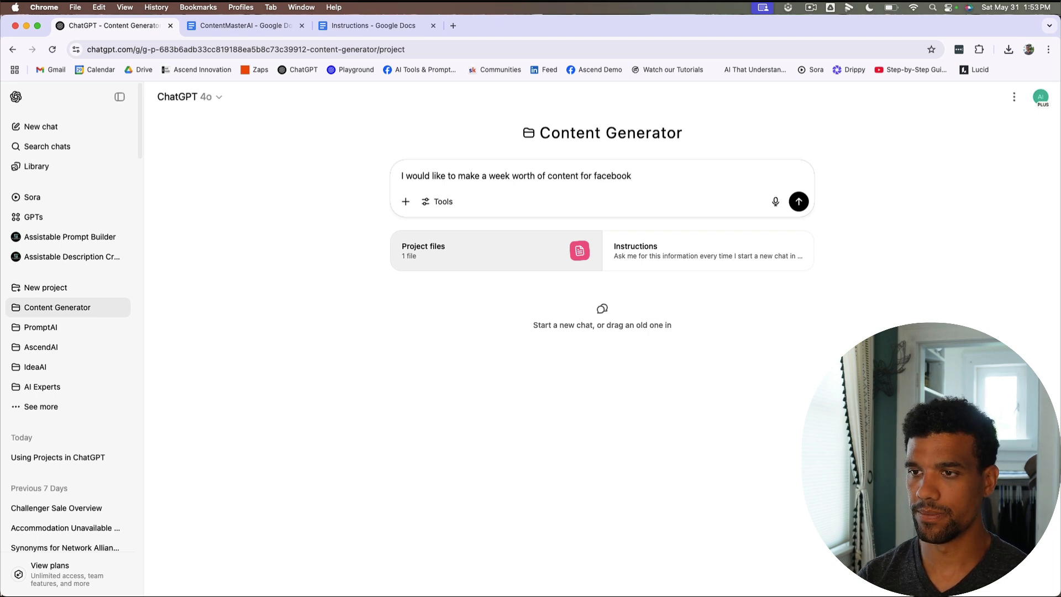
key(Return)
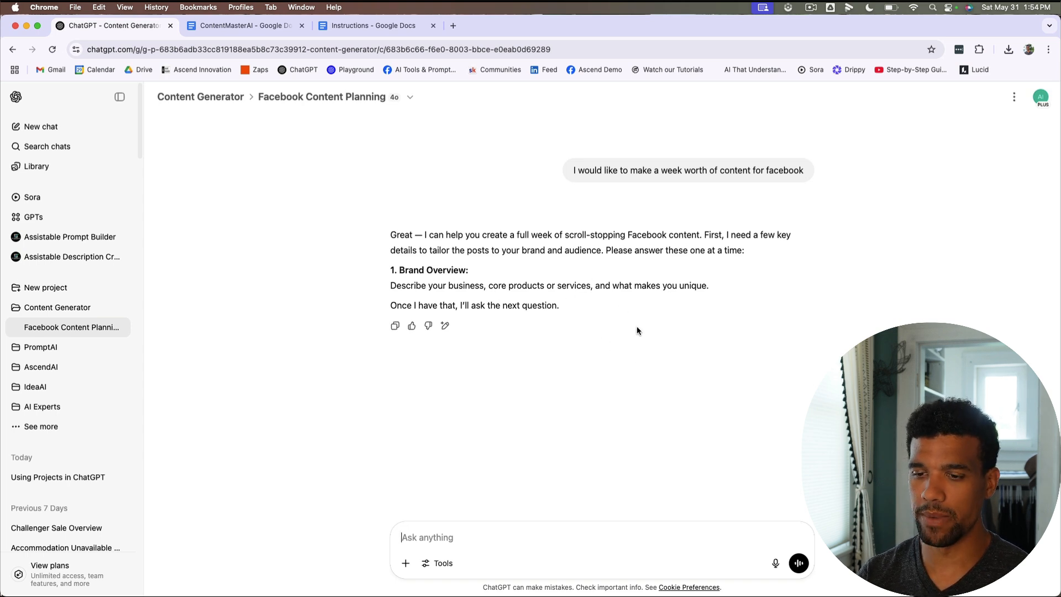
Step: Answer the Brand Overview question with "I sell health and beauty products"
text(I sell)
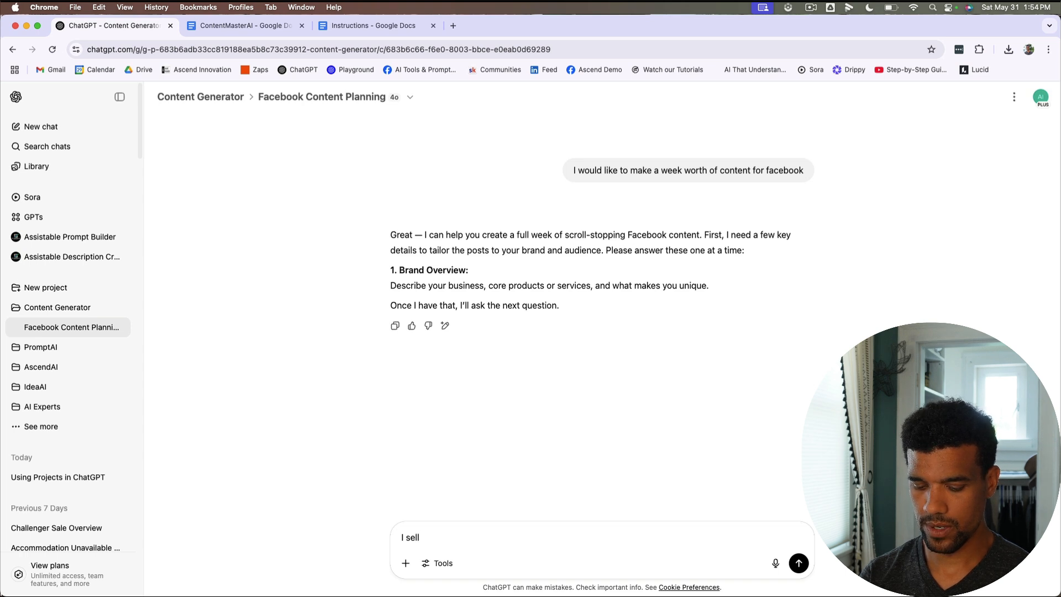
text( health)
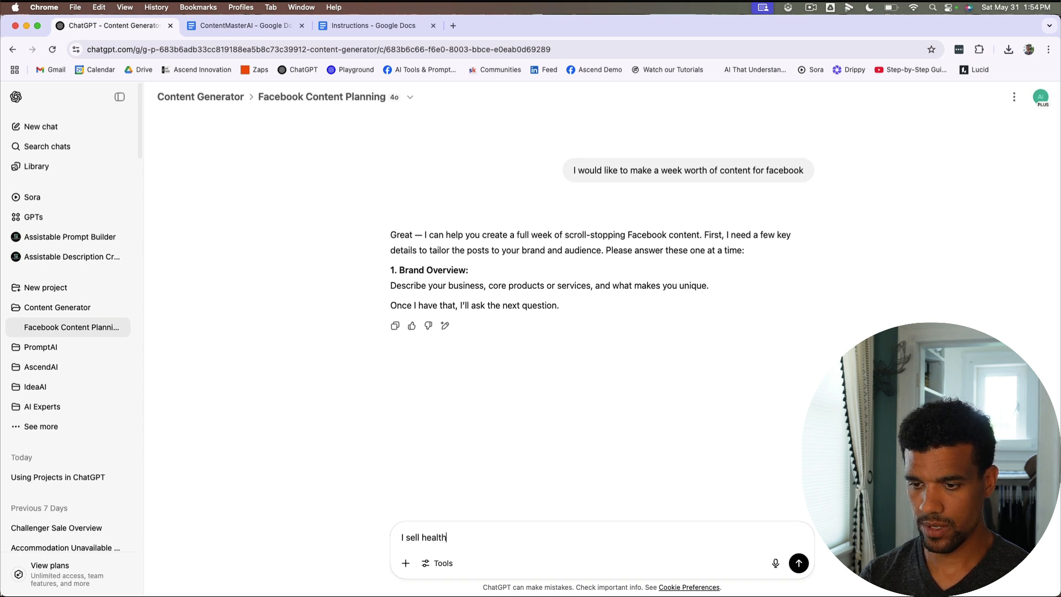
text( and beauty products)
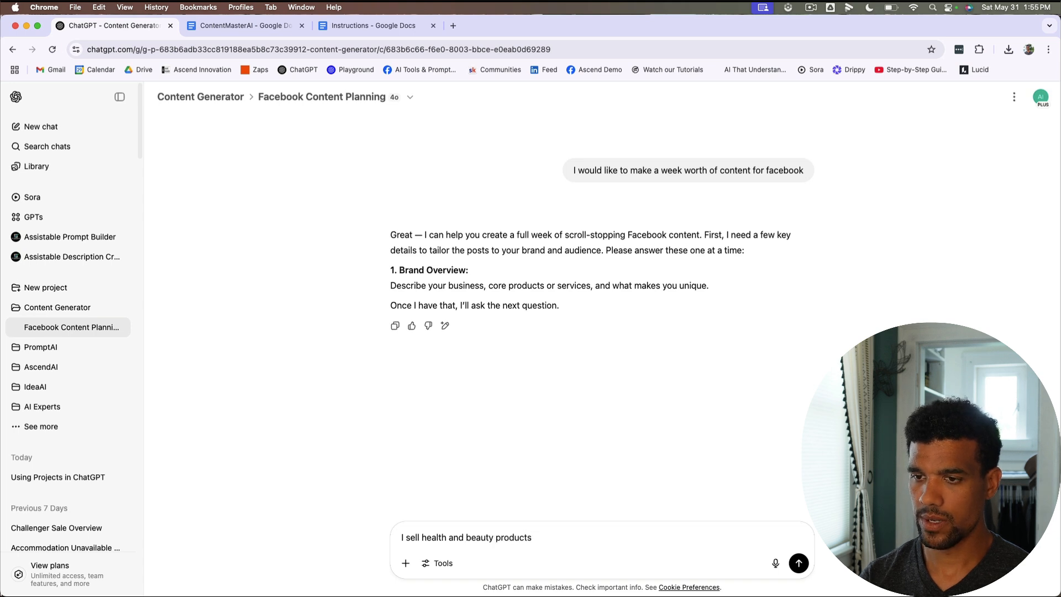
key(Return)
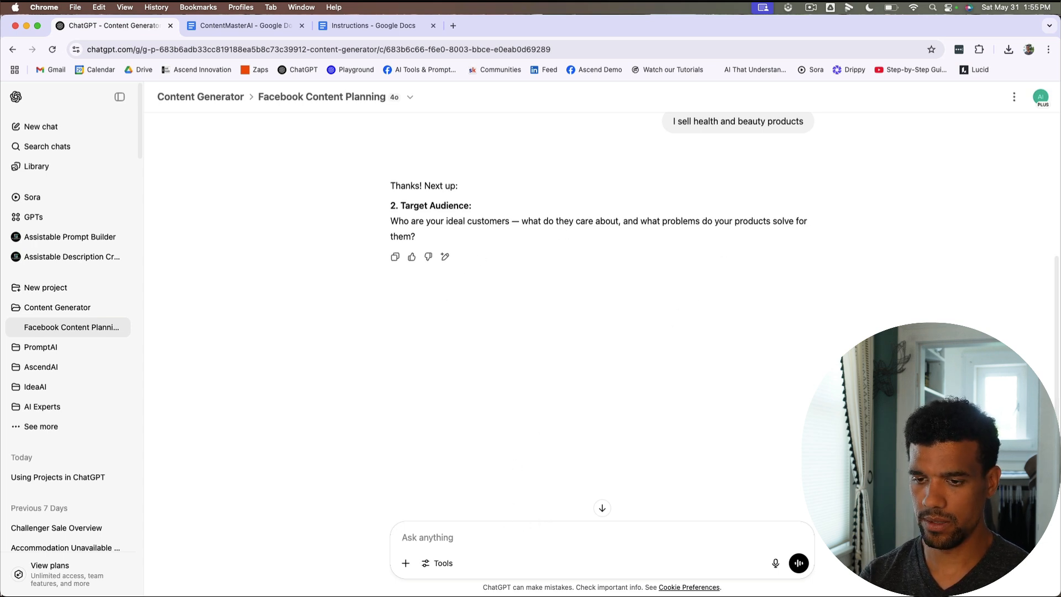
Step: Answer the Target Audience question with "My target audience is middle aged women looking for natural clean products for their skin"
text(My tar)
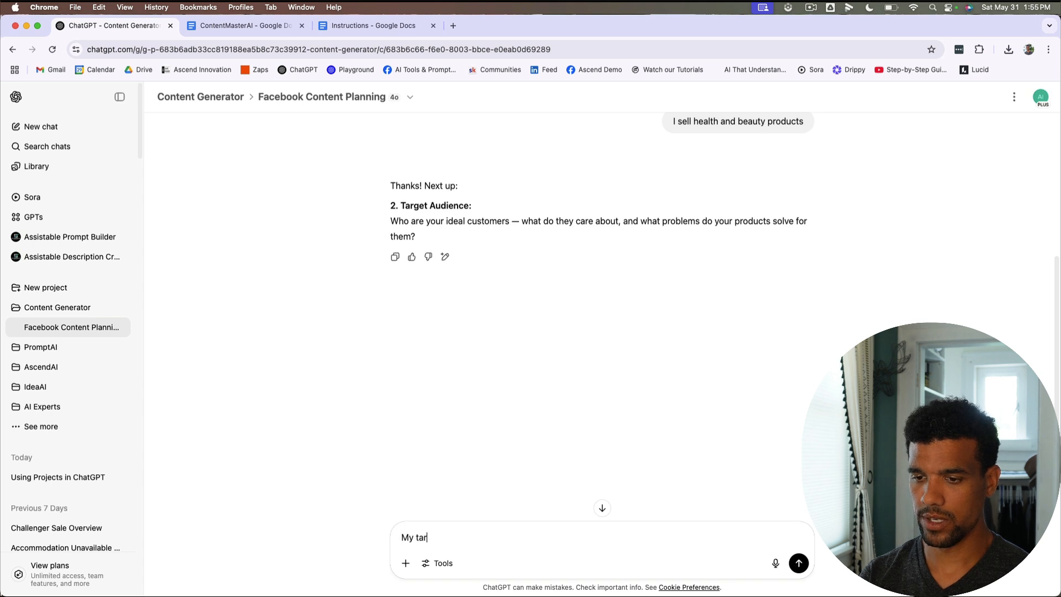
text(get audience )
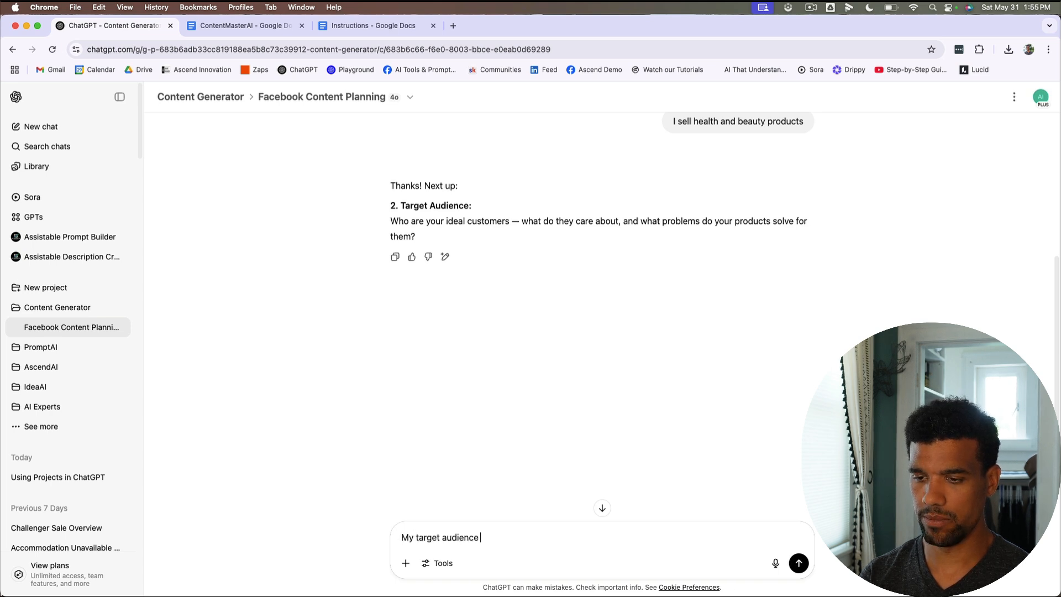
text(is middle aged women lookin)
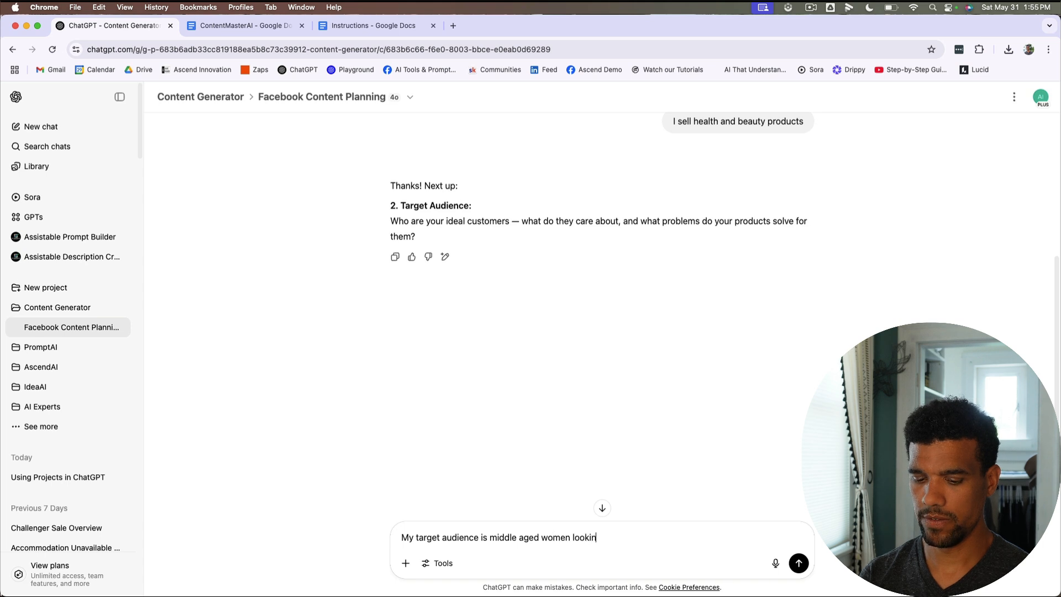
text(g for natu)
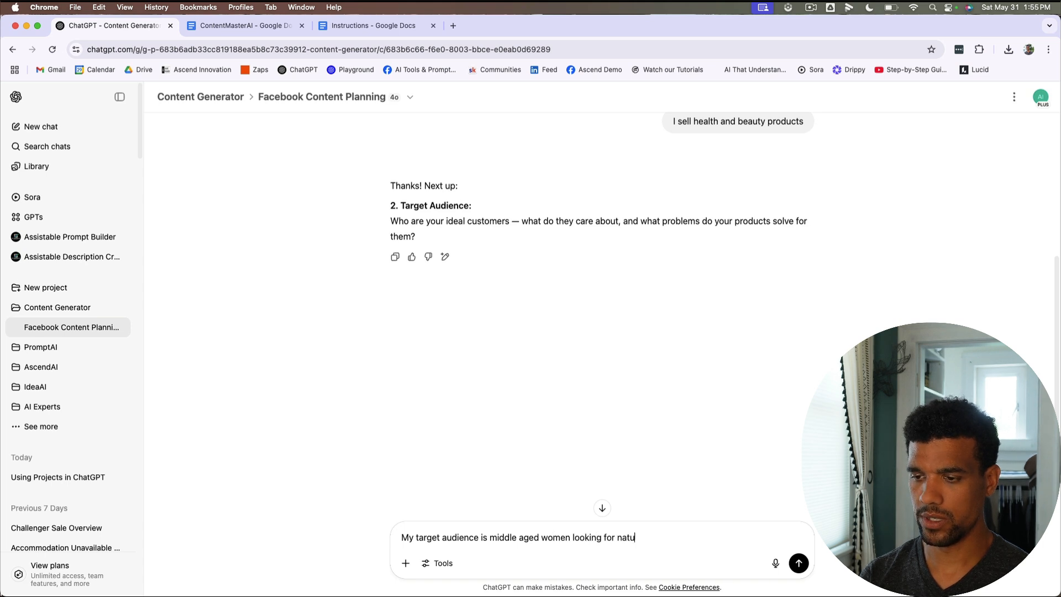
text(ral clean products)
key(BackSpace)
text(ts)
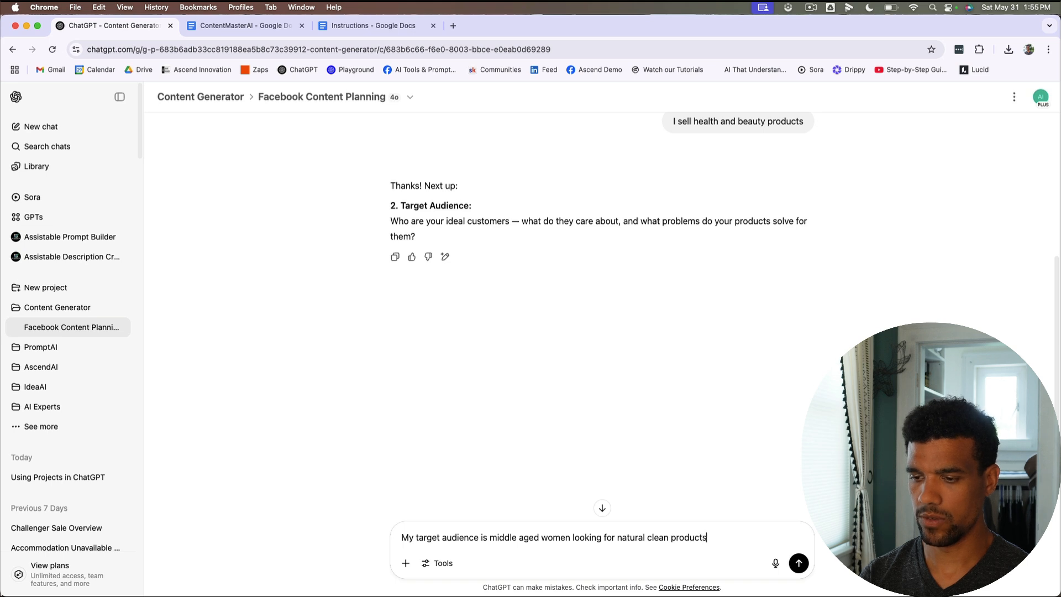
text( for their skin)
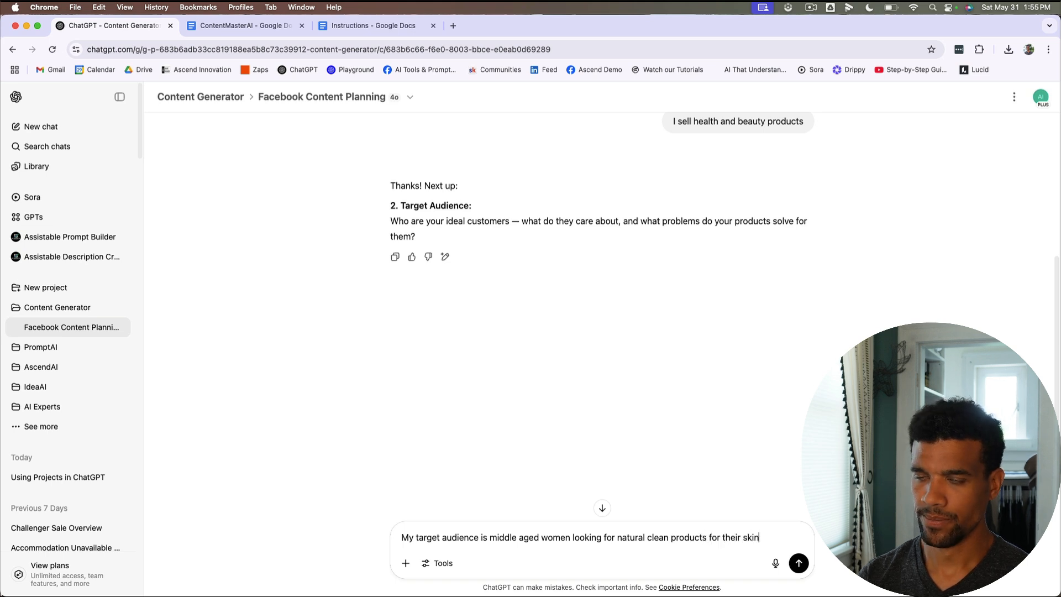
key(Return)
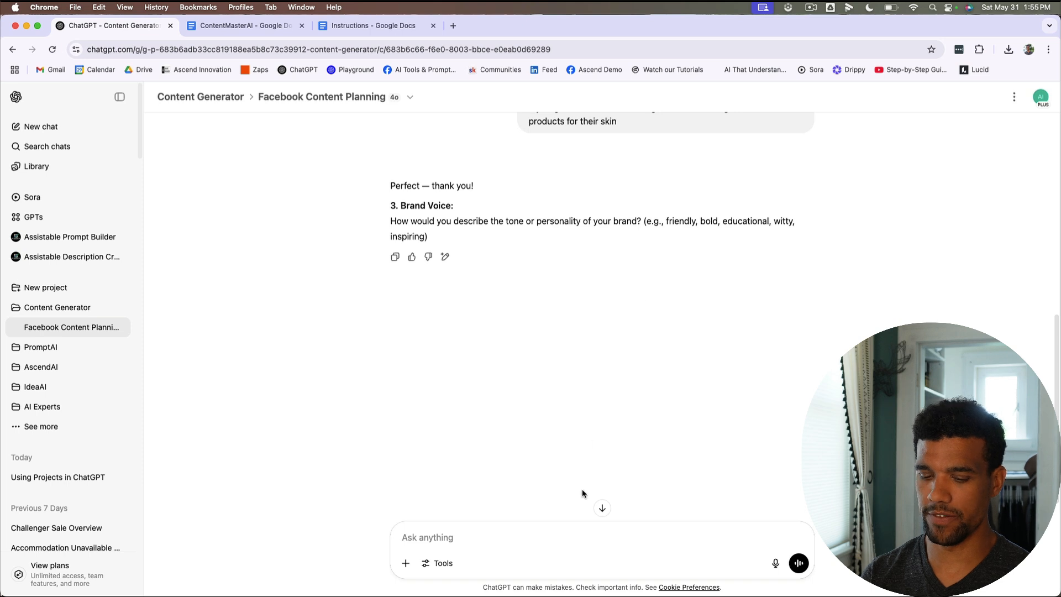
Step: Answer the Brand Voice question with "friendly, engaging, educational"
click(513, 539)
text(friendly )
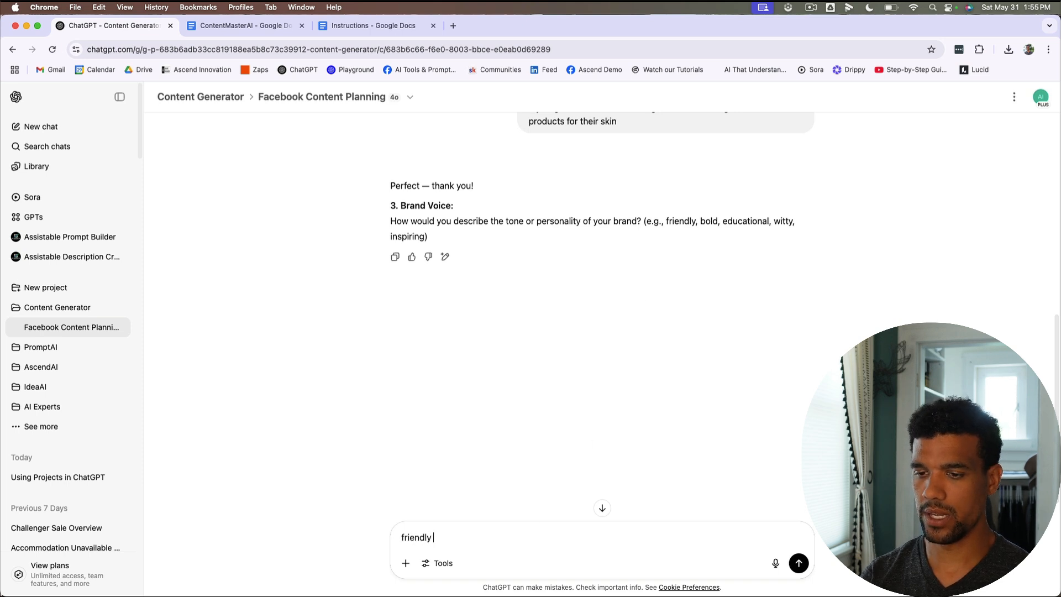
text(an)
key(BackSpace)
key(BackSpace)
key(BackSpace)
text(, eng)
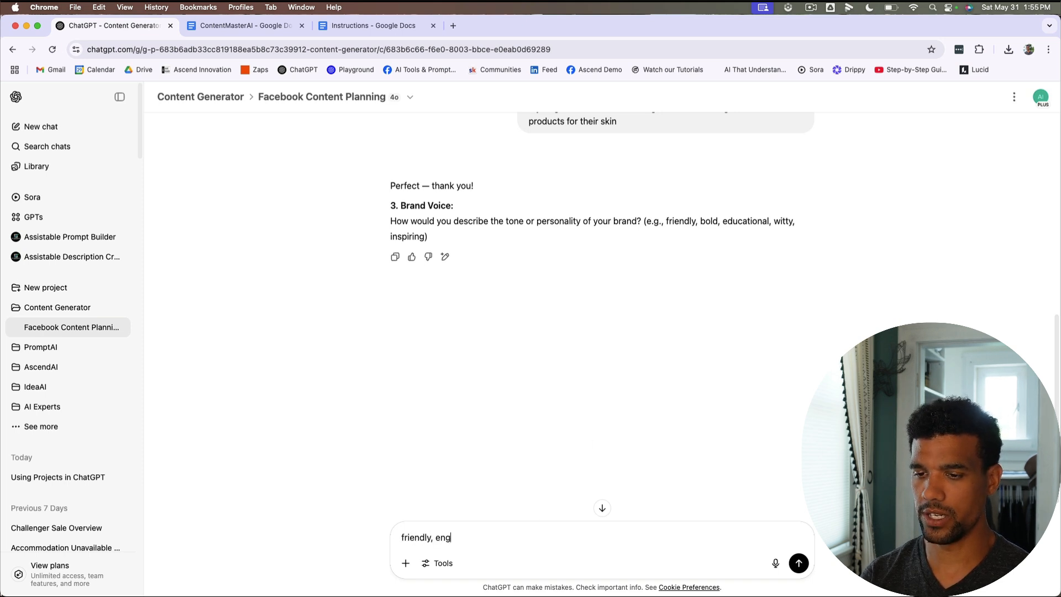
text(aging, education)
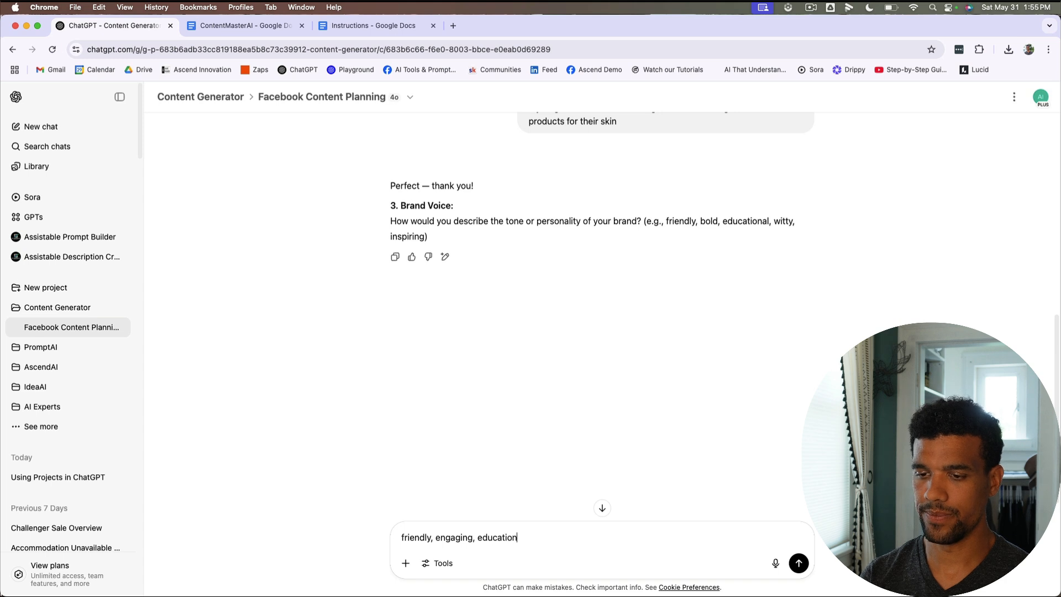
text(al)
key(Return)
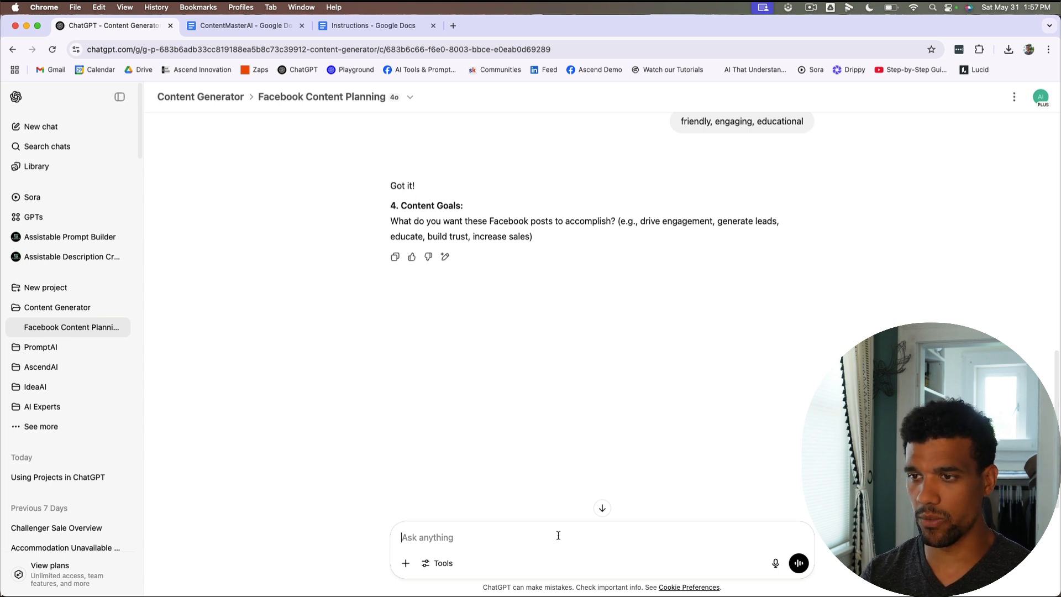
Step: Answer the Content Goals question with "drive engagement and generate leads"
text(drive engagement )
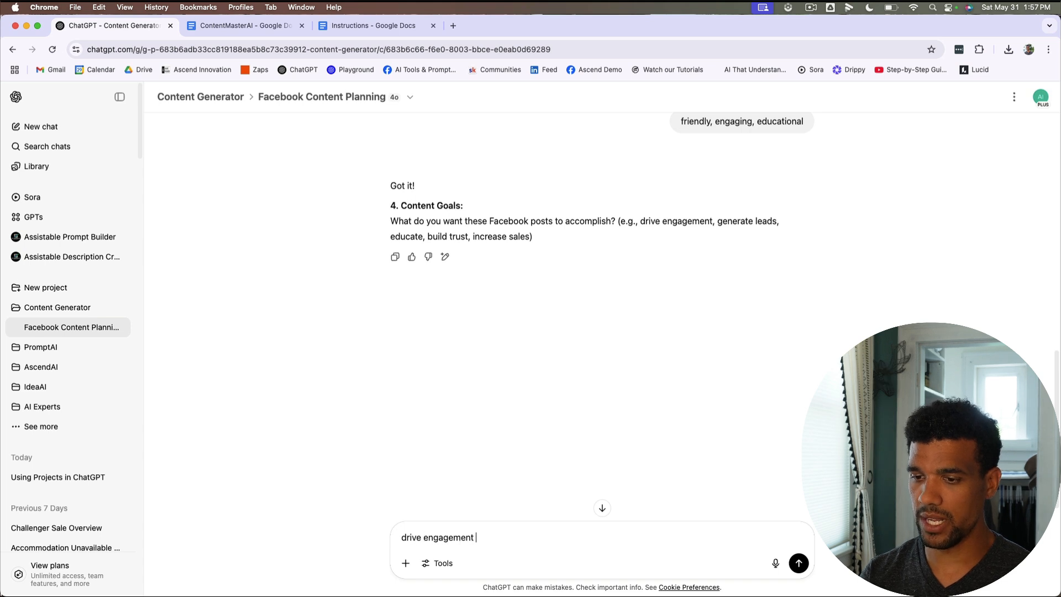
text(and generat)
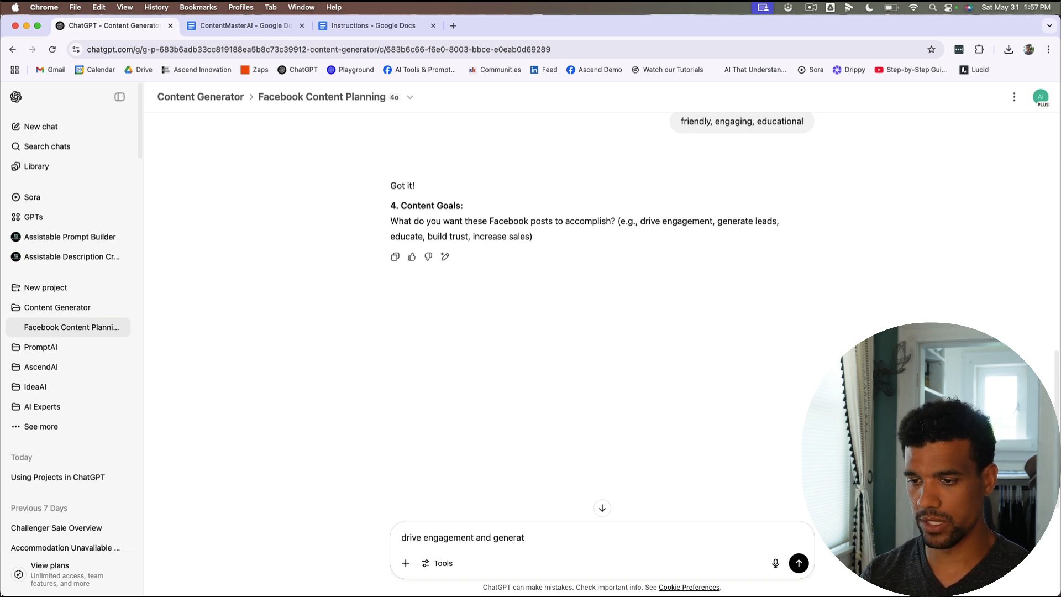
text(e leads)
key(Return)
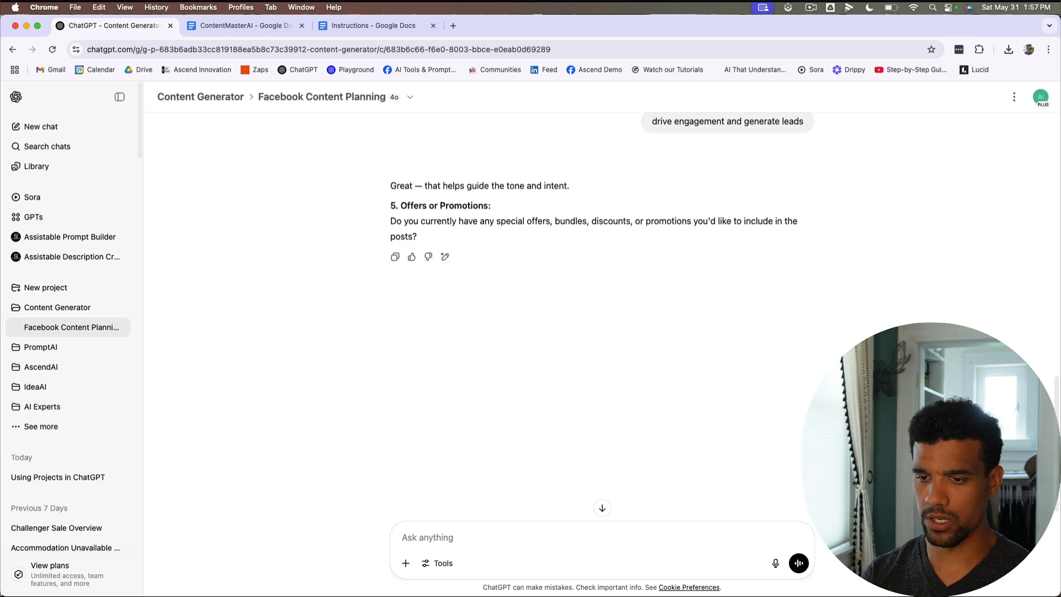
Step: Answer the Offers or Promotions question with "Currently I don't" and highlight the opening sentence of the reply
text(Currently I do)
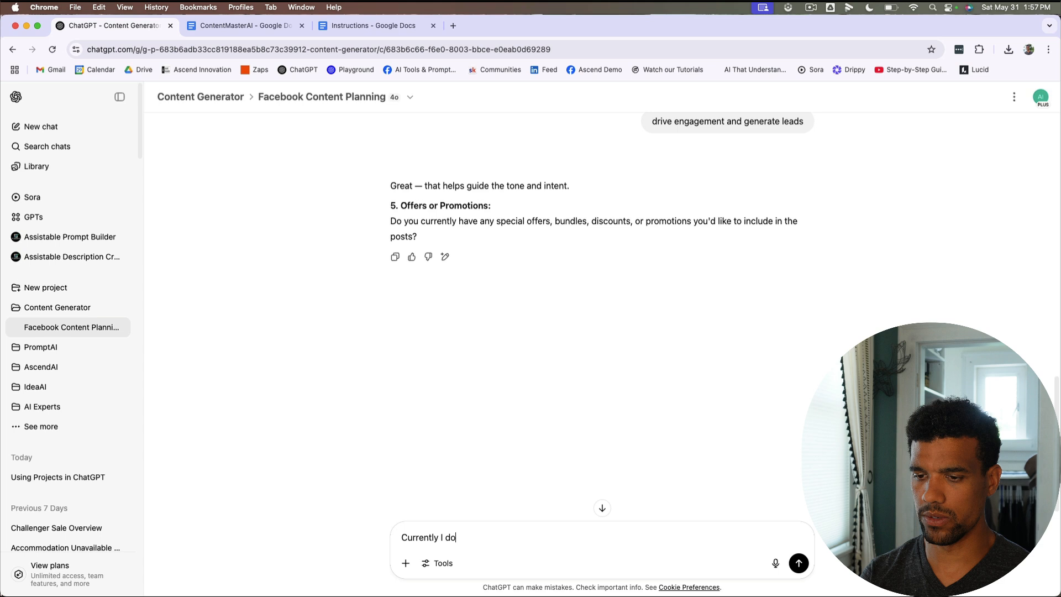
text(n't)
key(Return)
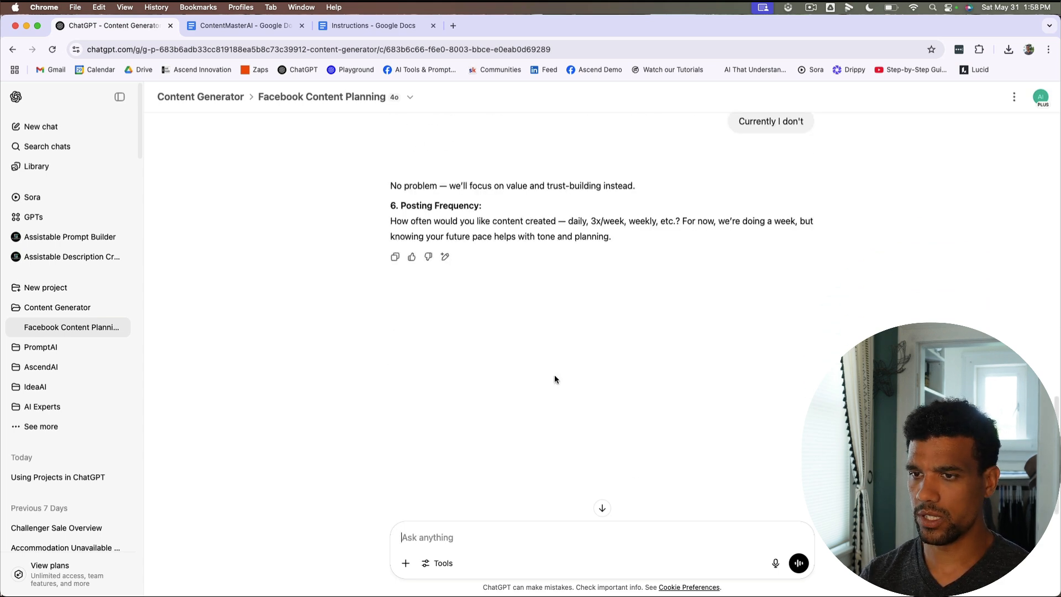
drag(391, 186, 638, 187)
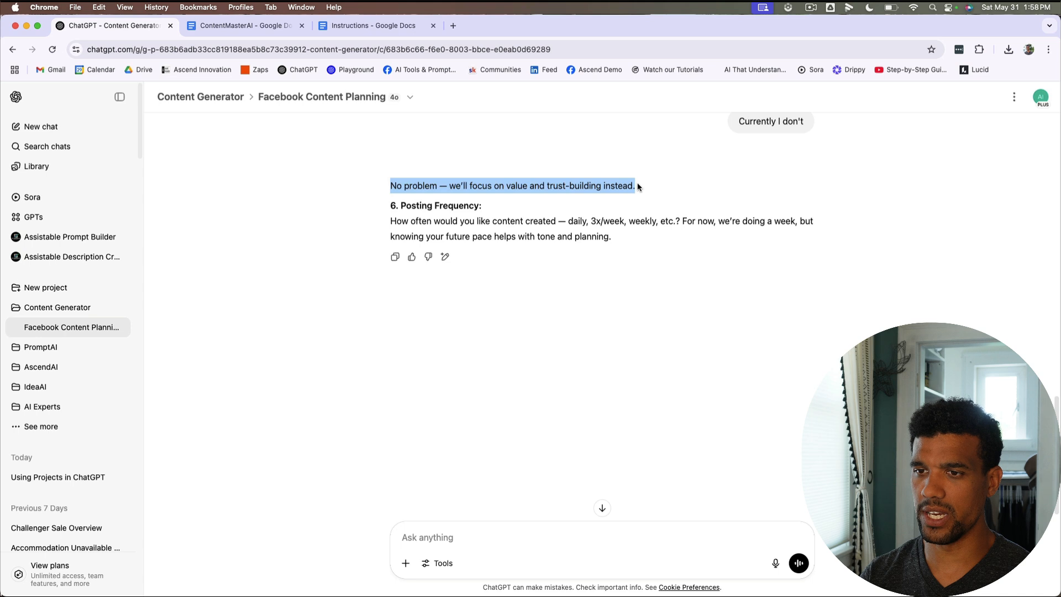
Step: Answer the Posting Frequency question with "daily posts"
click(506, 198)
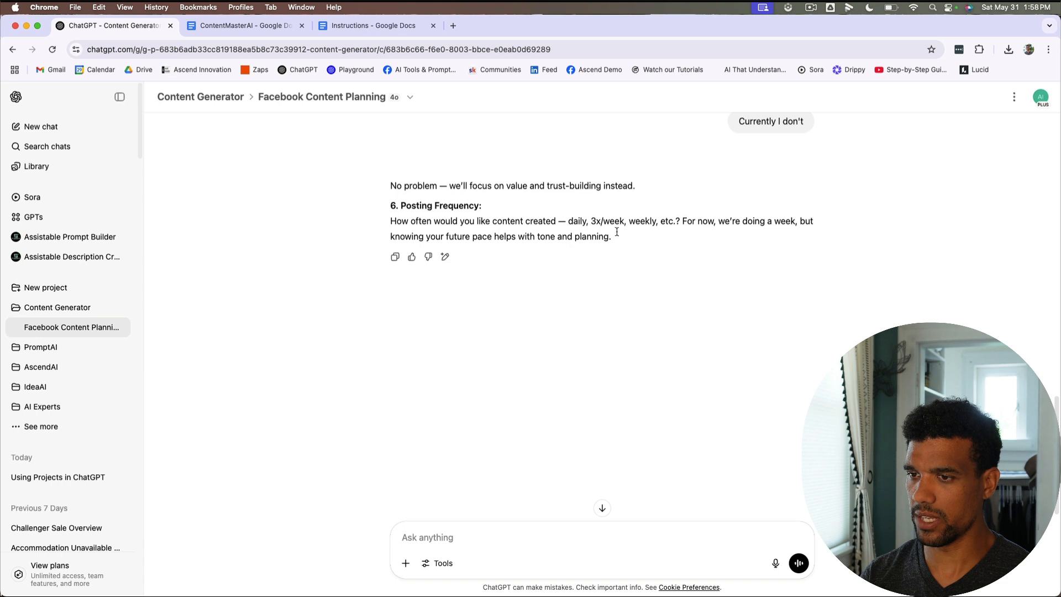
click(495, 538)
text(daily posts)
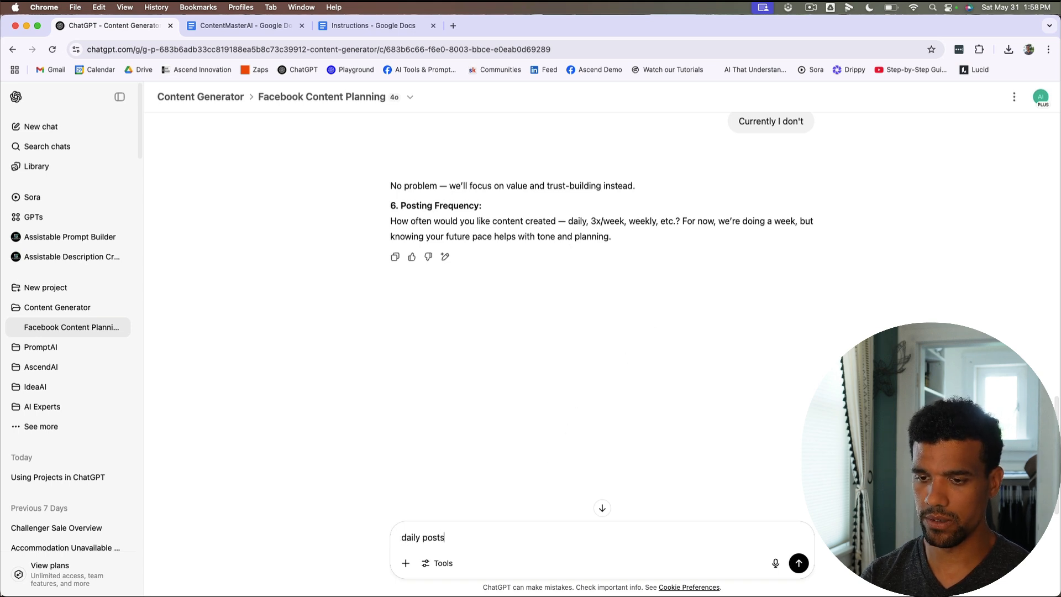
key(Return)
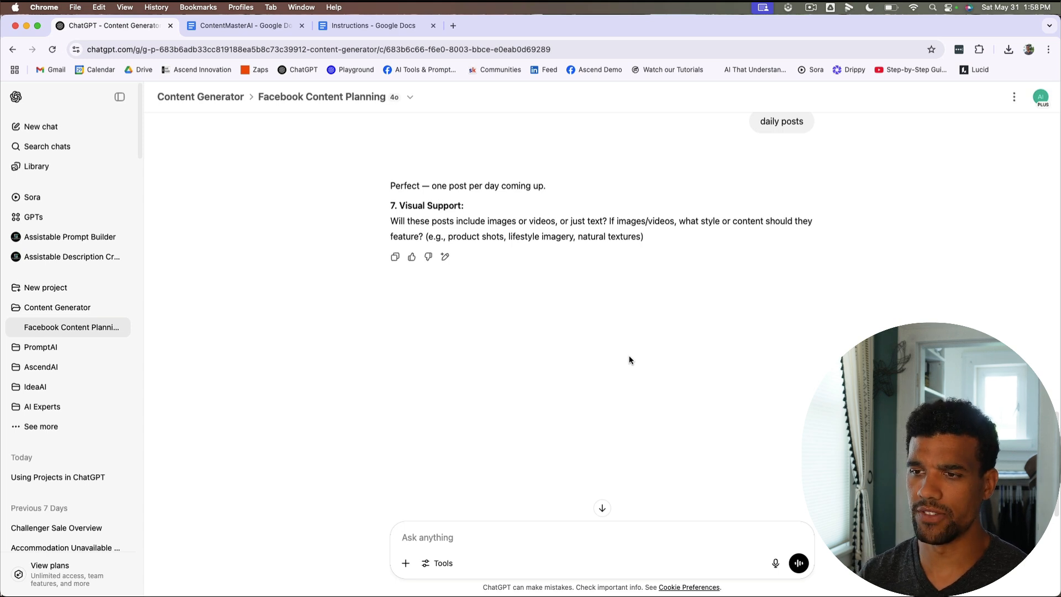
Step: Answer the Visual Support question with "They will feature a mix of product shots combined with lifestyle"
text(Th)
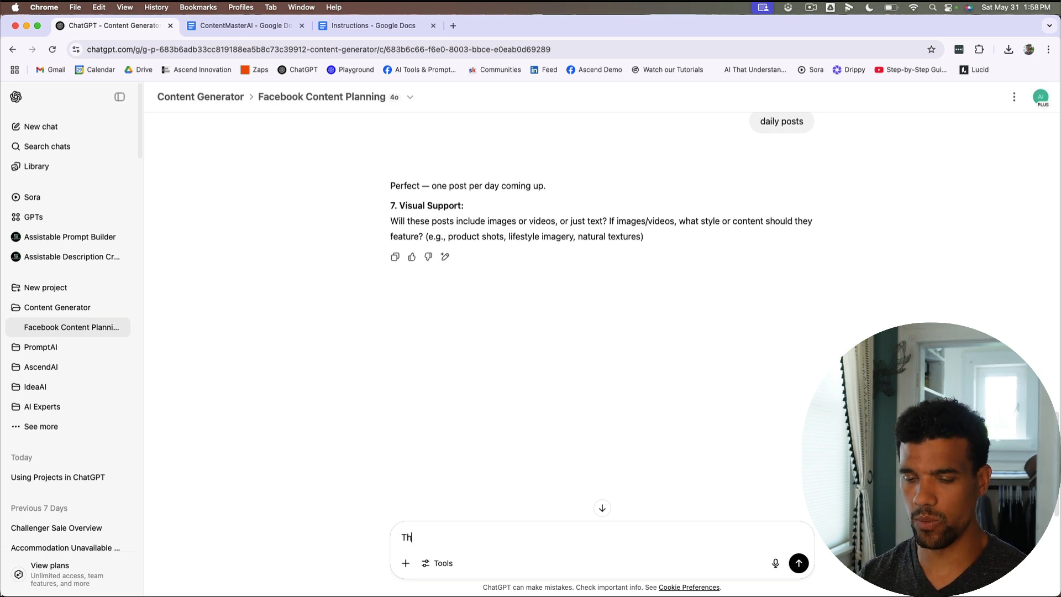
text(ey will feature )
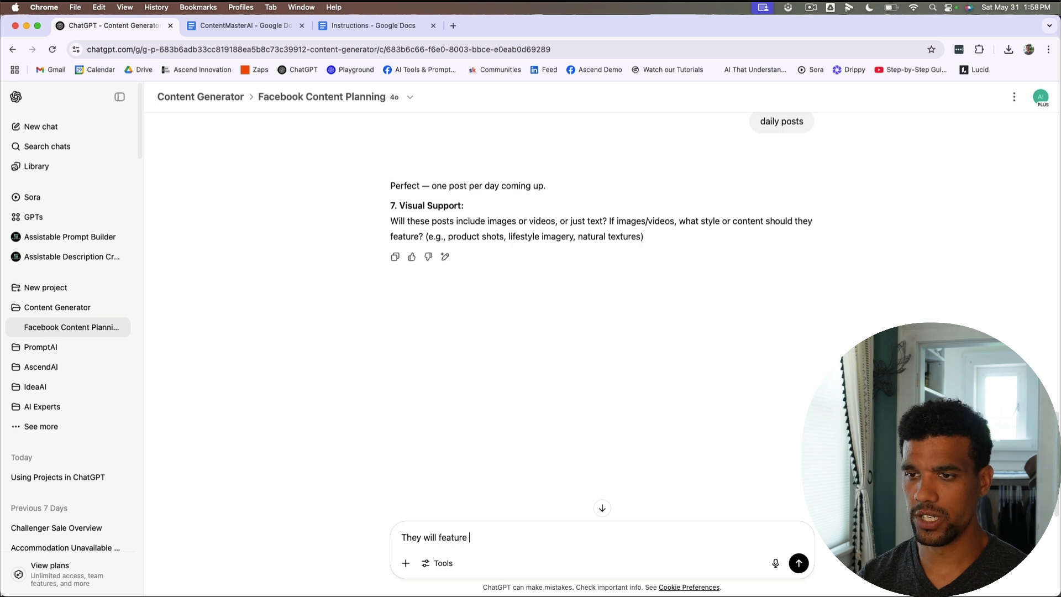
text(a mix)
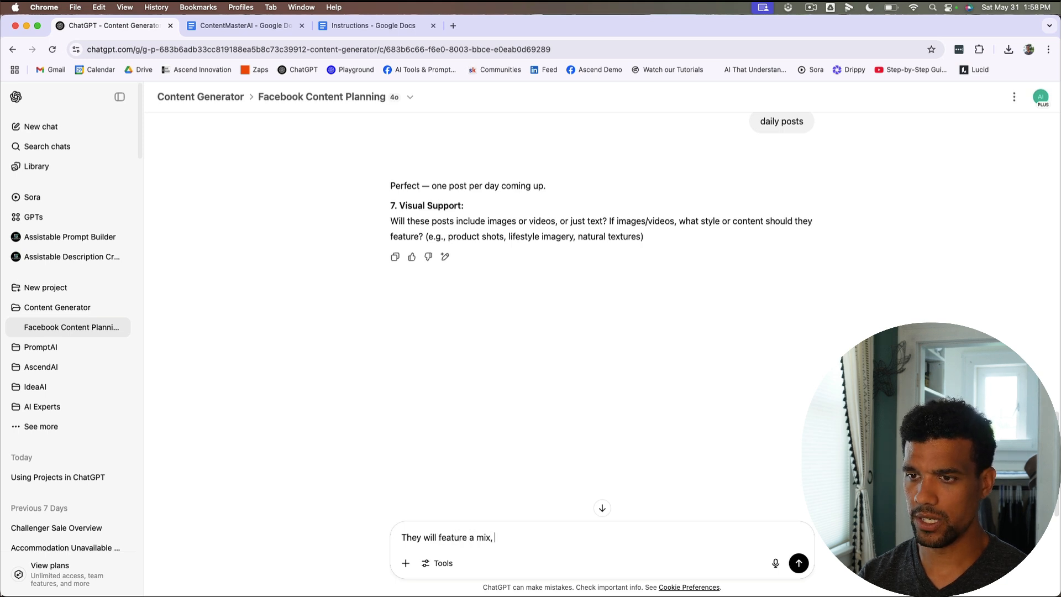
text( of p)
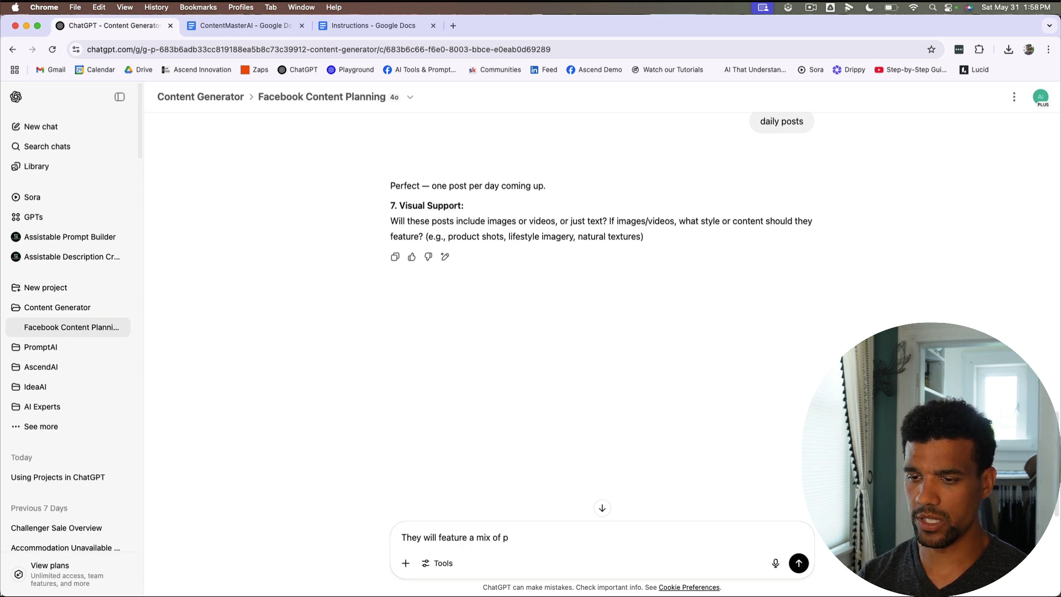
text(d)
key(BackSpace)
text(roduct shots combined with life)
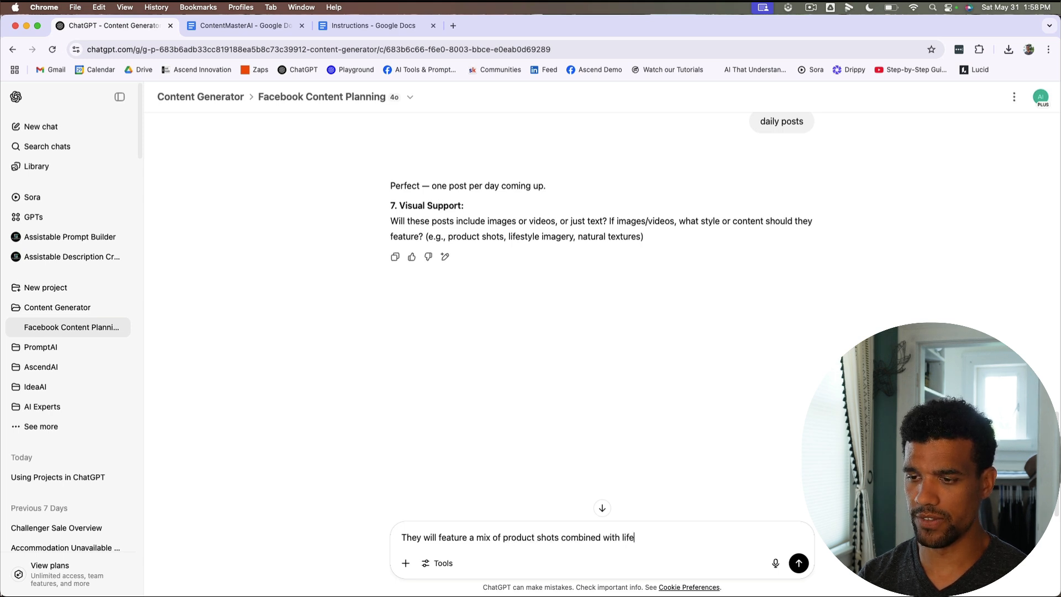
text(style)
key(Return)
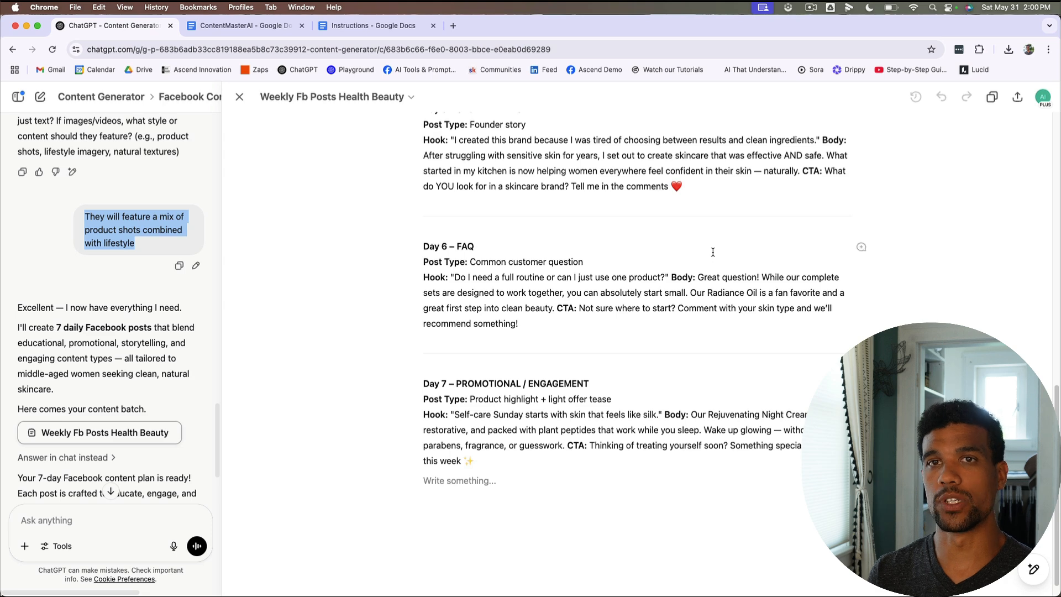
Step: Reply "I already have the photos. Let's build 1 day at a time, please ask me about the context of each photo before you create the post"
scroll(712, 252, up, 8)
scroll(712, 252, up, 4)
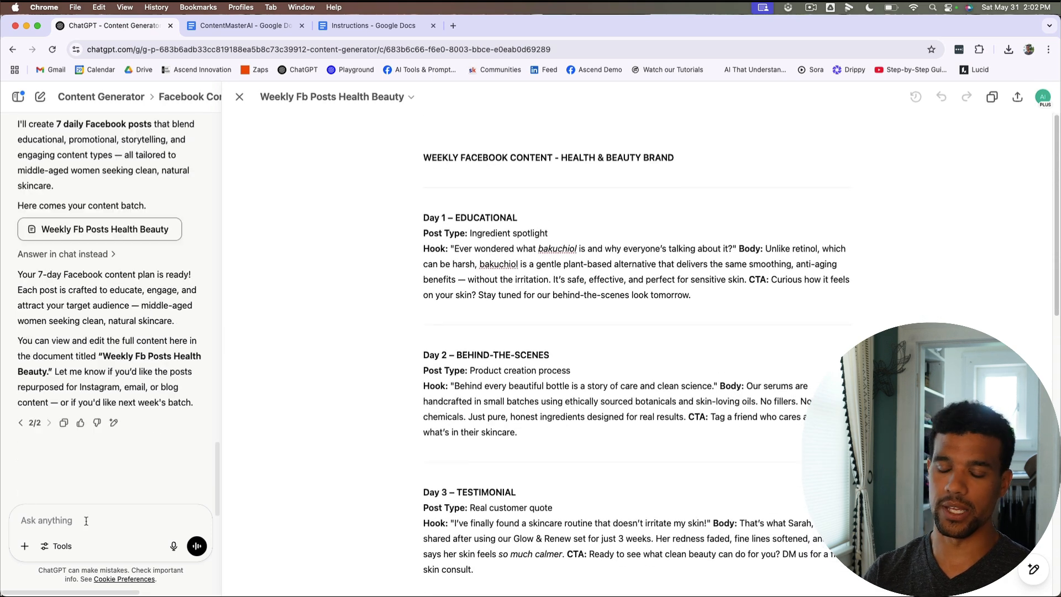
text(I a)
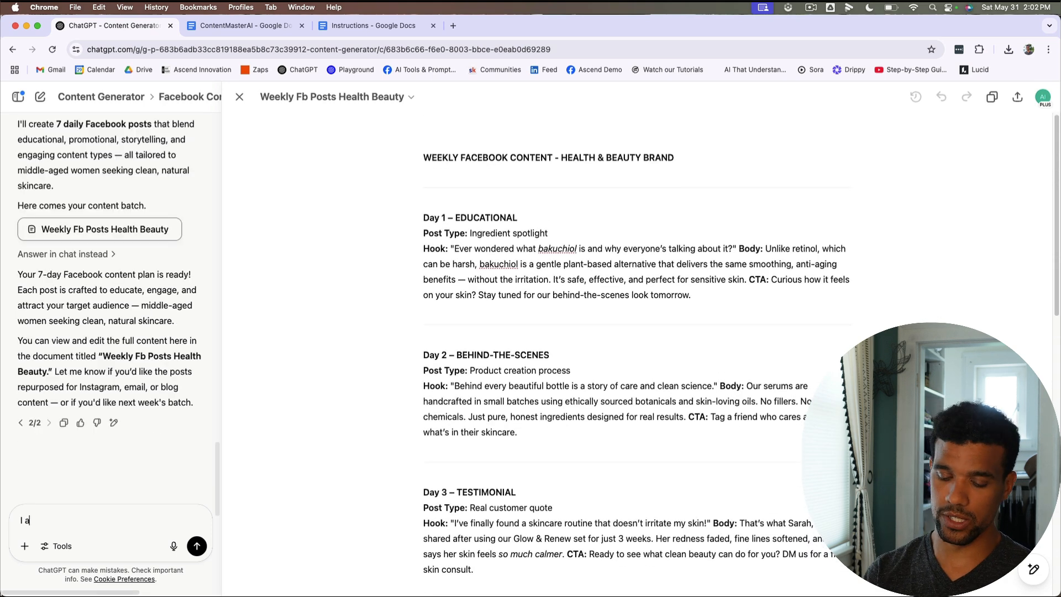
text(lready have the photos)
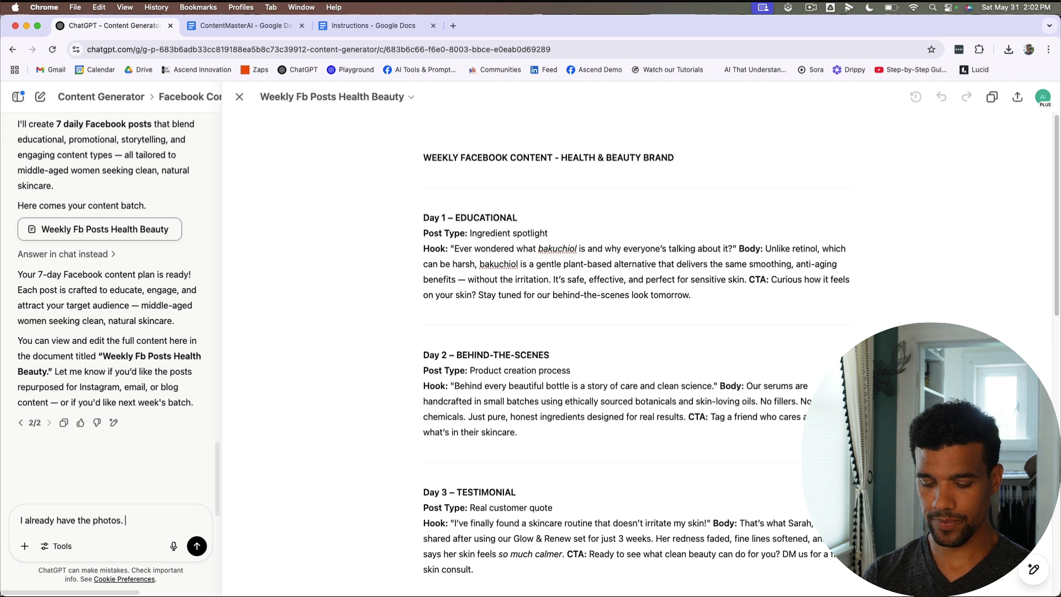
text(. Let's build 1 da)
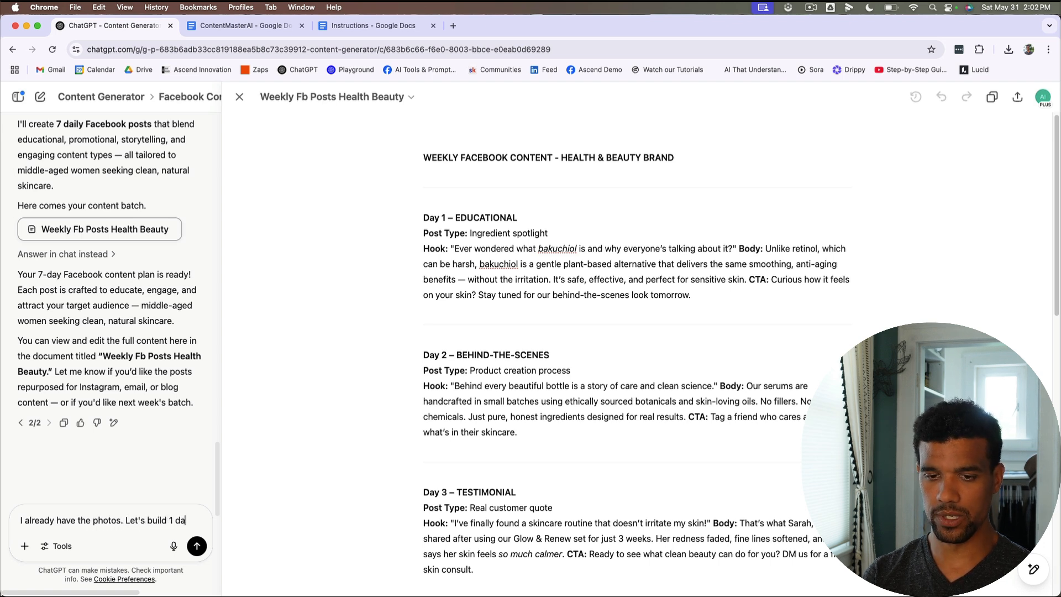
text(y at a time, p)
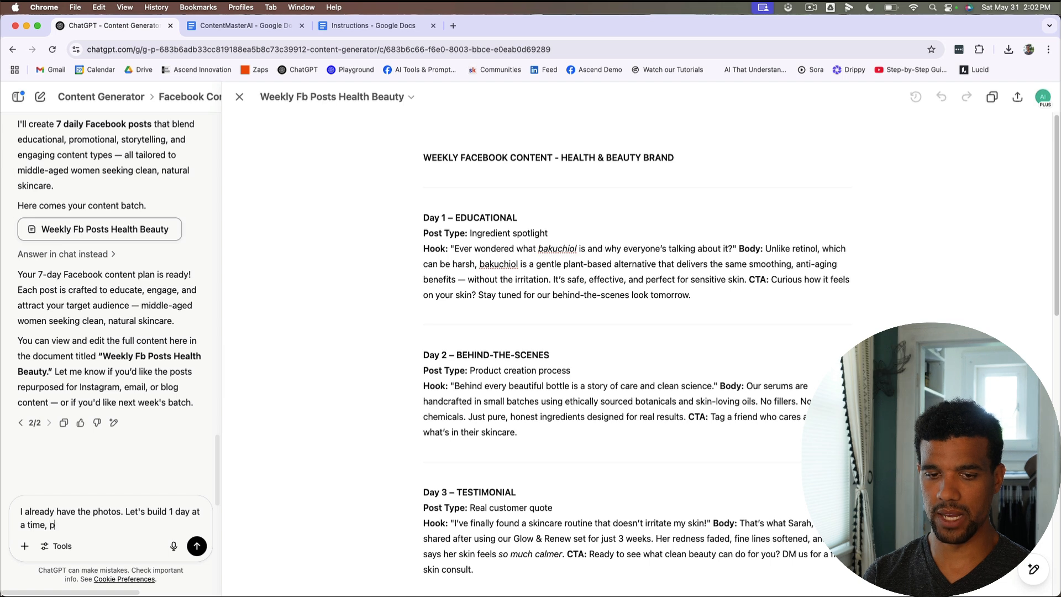
text(lease ask me )
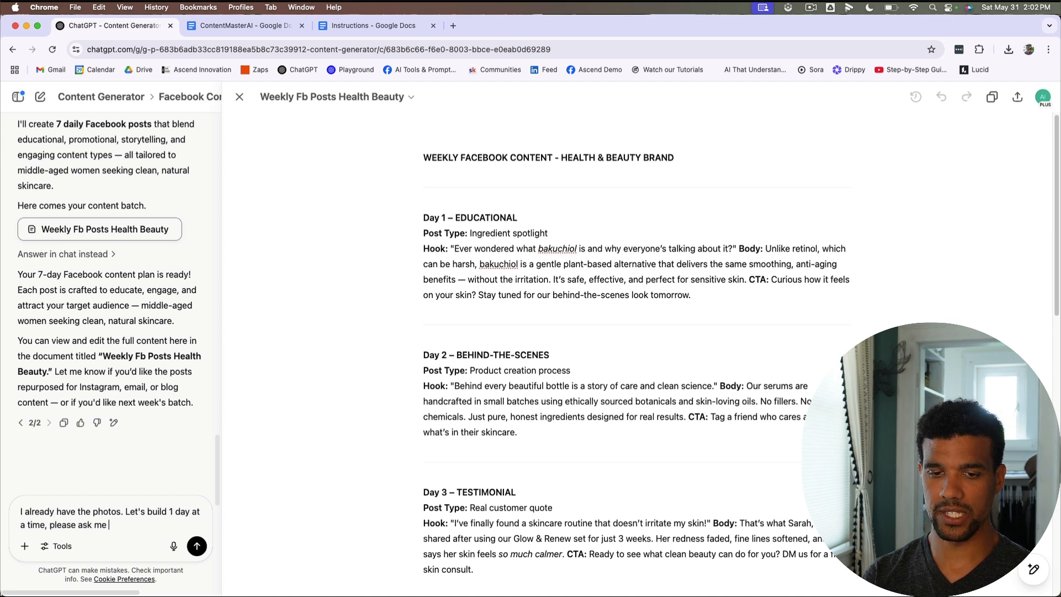
text(about the cont)
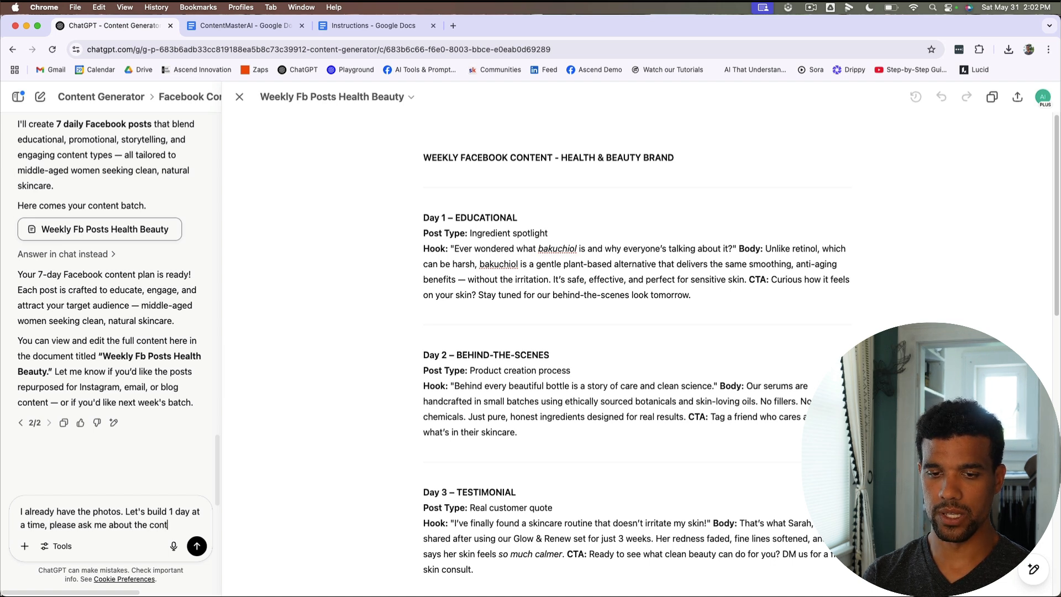
text(ext of each p)
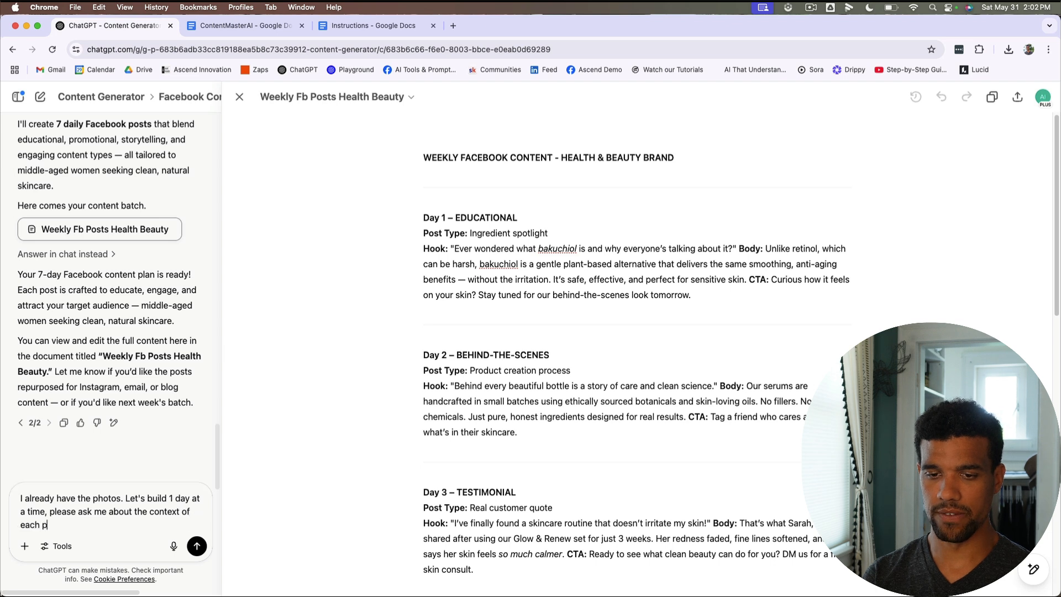
text(hoo befor)
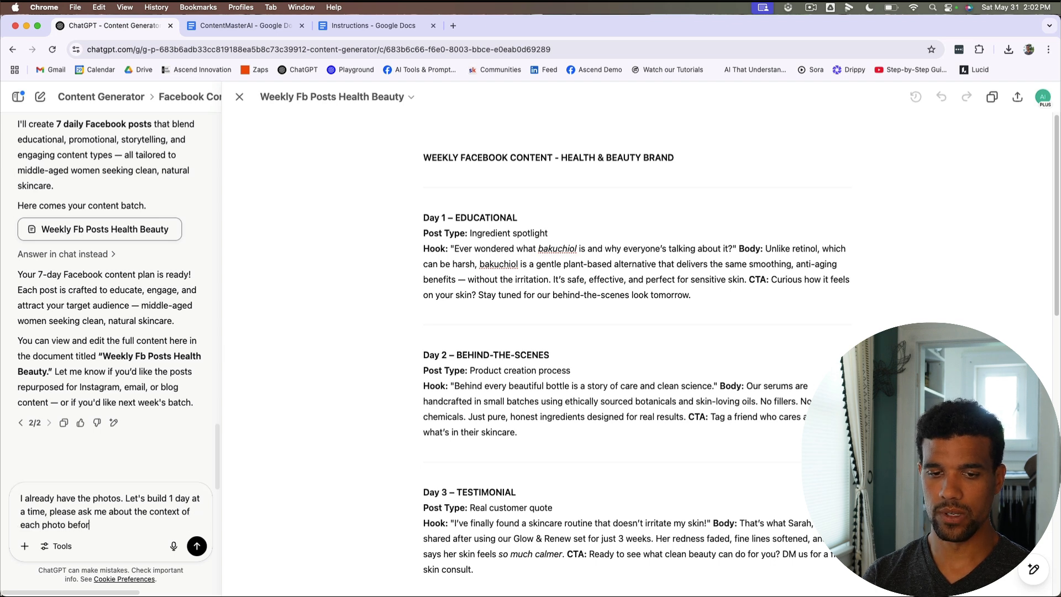
text(e you hav)
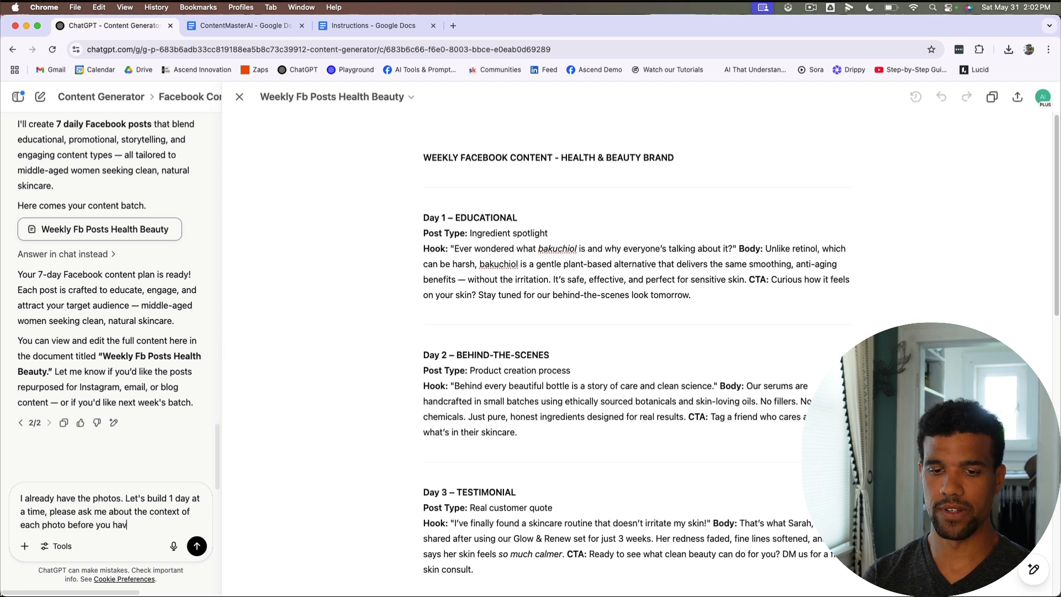
text( create the post)
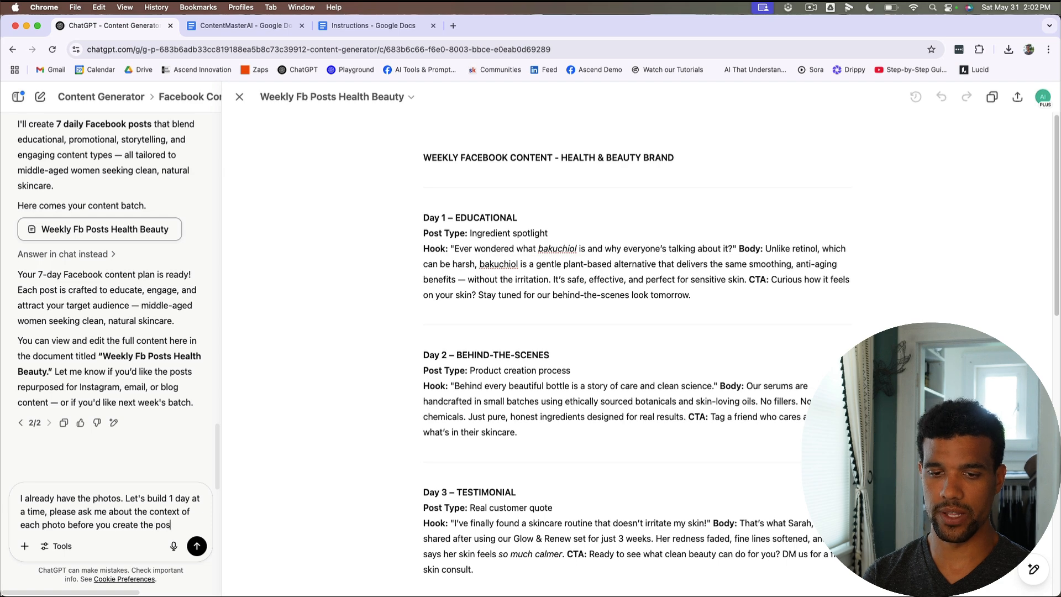
key(Return)
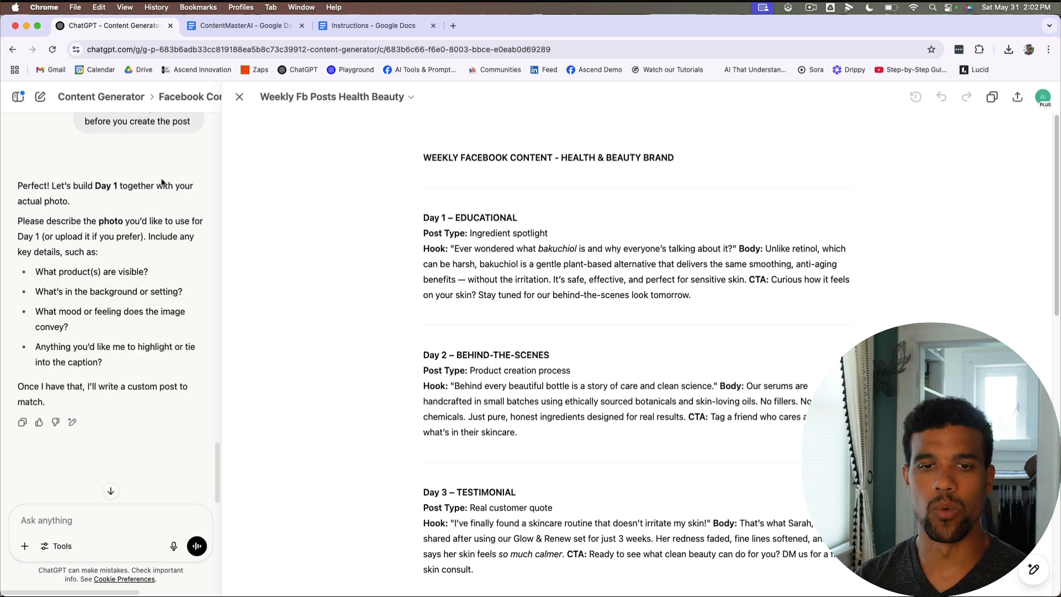
Step: Send the Day 1 photo description as separate lines: "A jar of face cream", "In a bathroom", "morning" and "smooth application"
drag(77, 400, 19, 187)
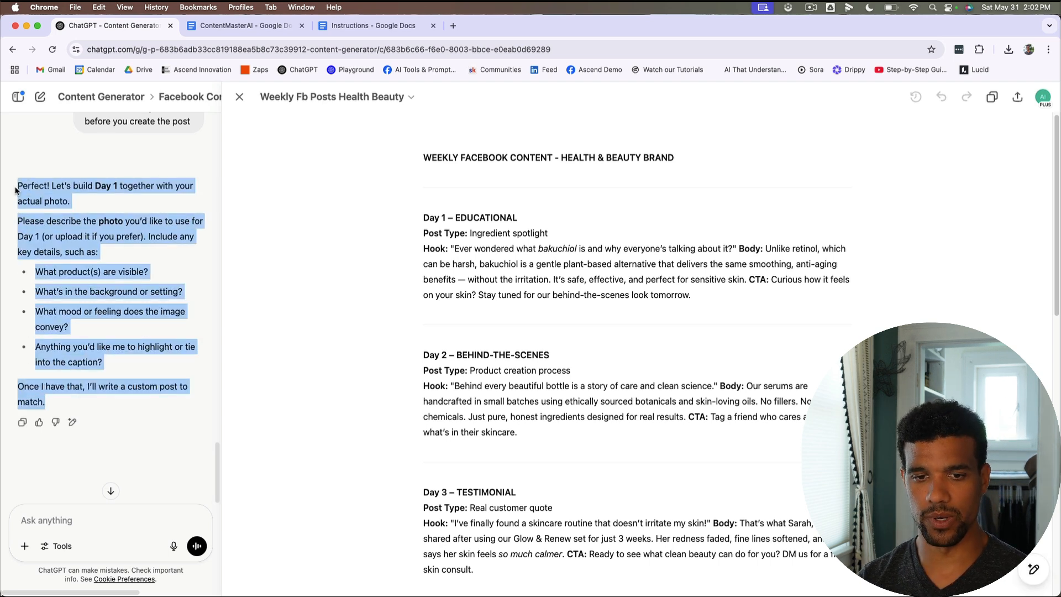
click(118, 367)
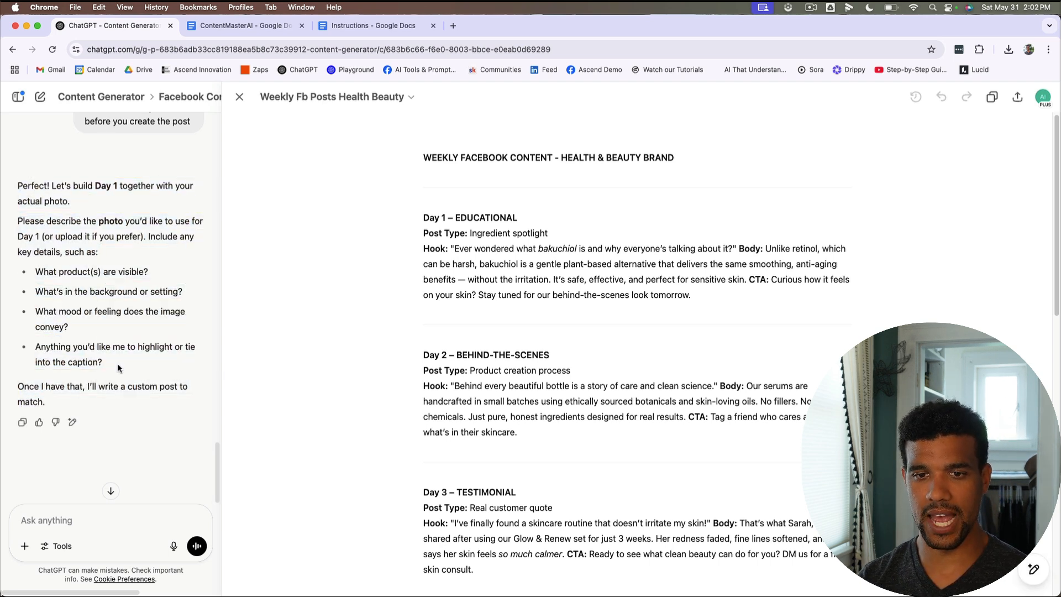
click(63, 520)
text(A jar )
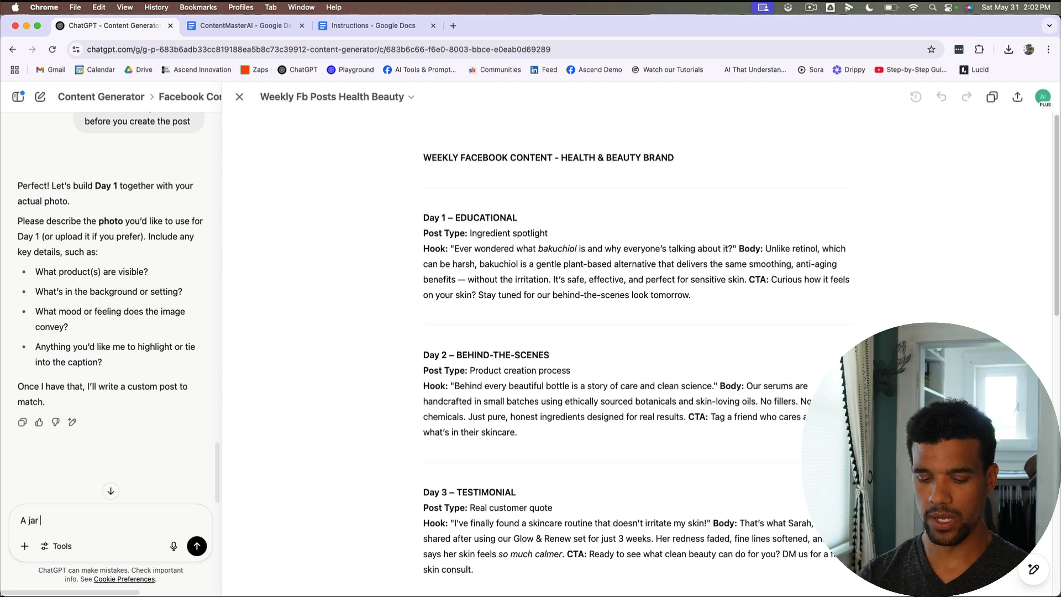
text(of face crea)
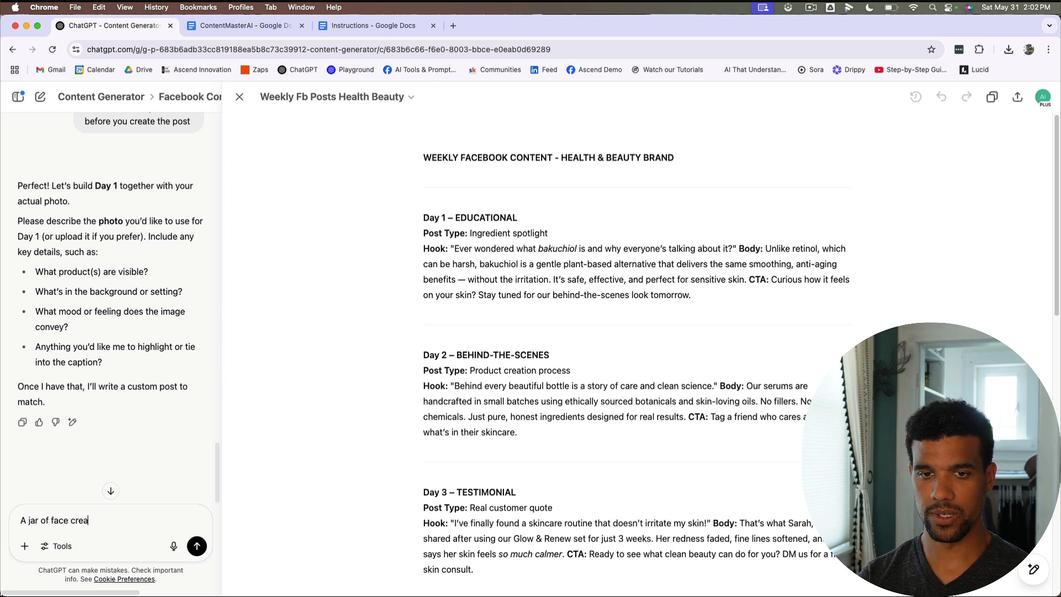
text(m)
key(shift+Return)
key(shift+Return)
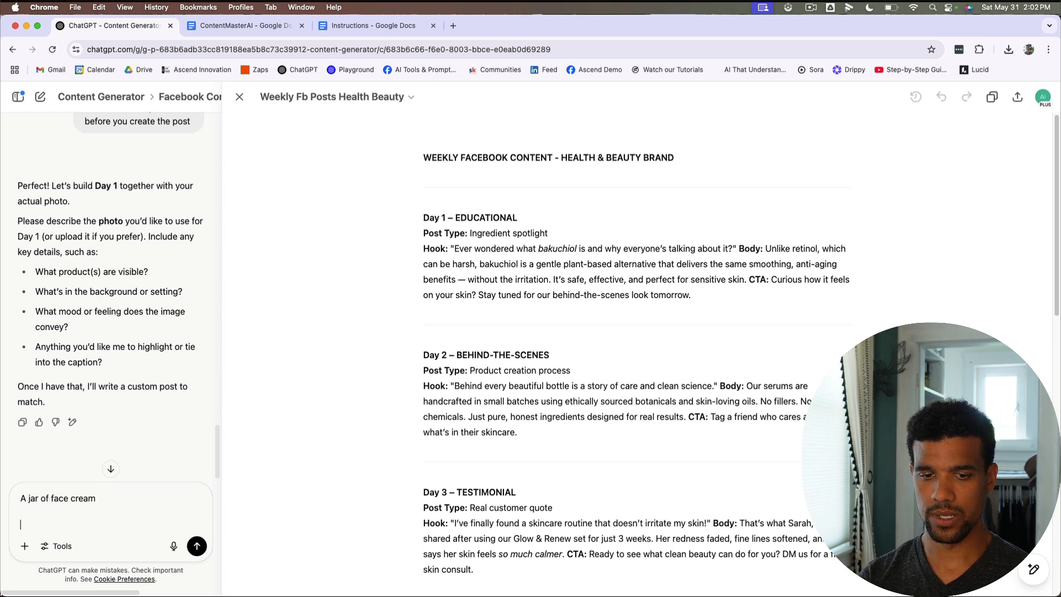
text(In a bathroom)
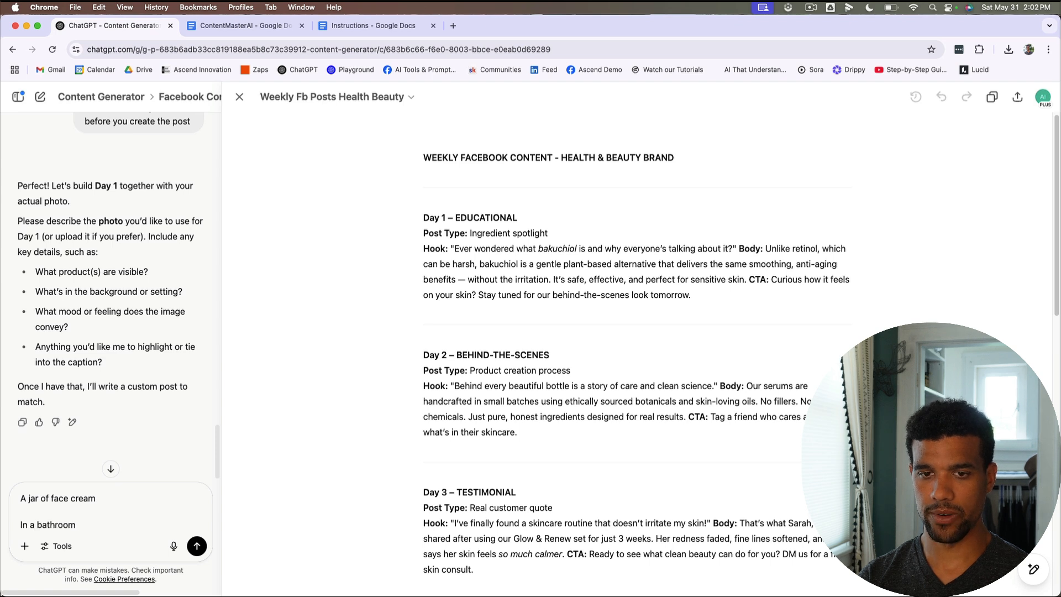
key(shift+Return)
key(shift+Return)
text(mornin)
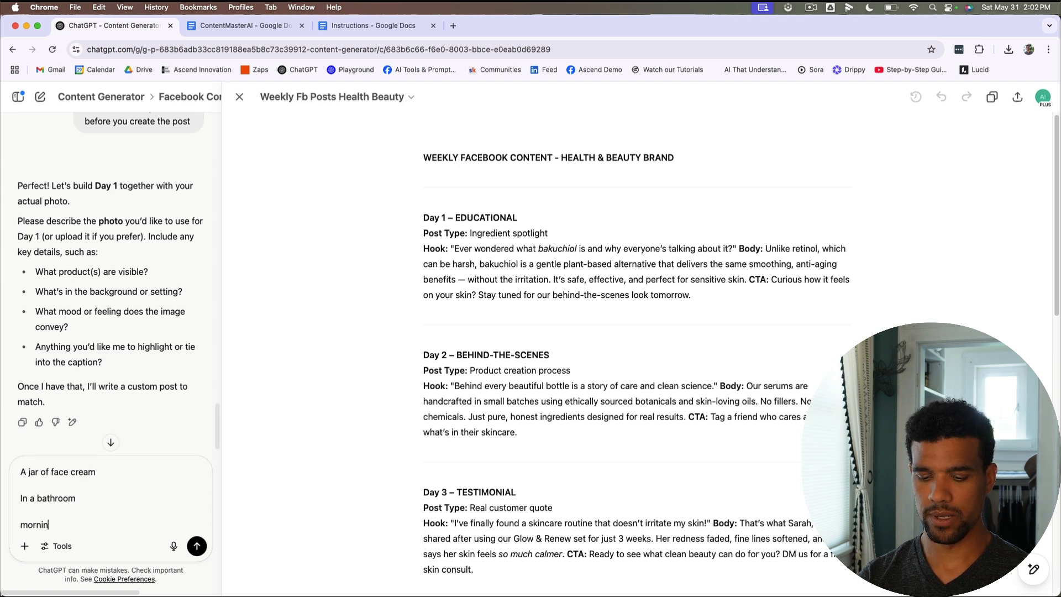
text(g)
key(shift+Return)
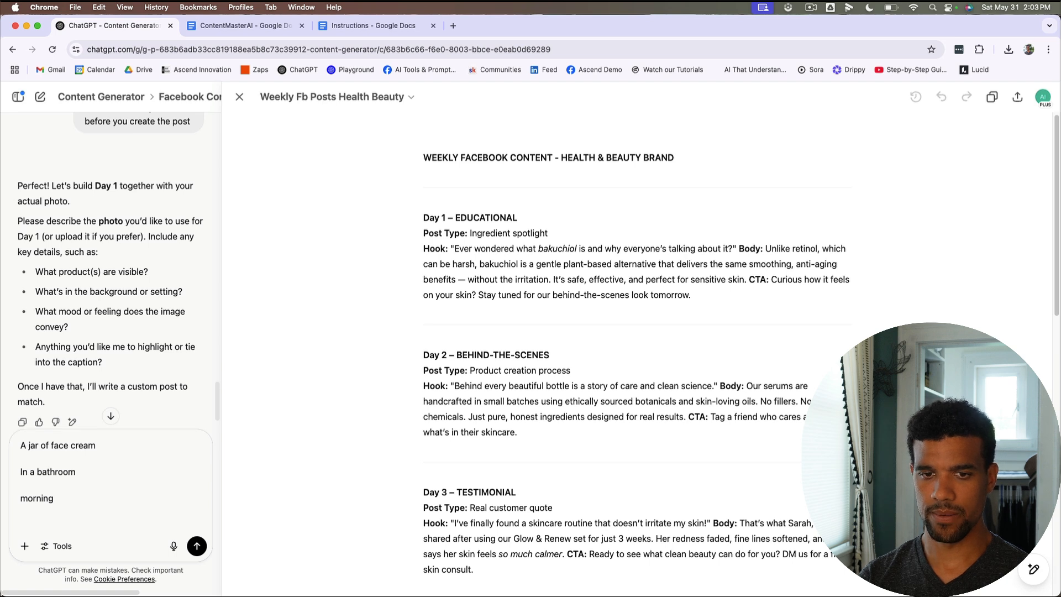
text(smooth)
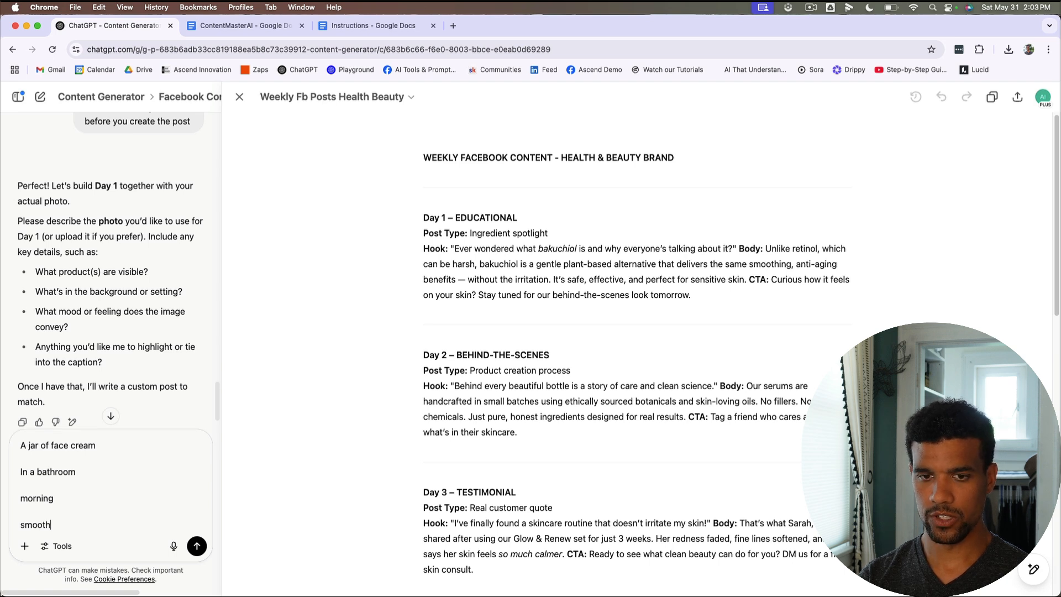
text( application)
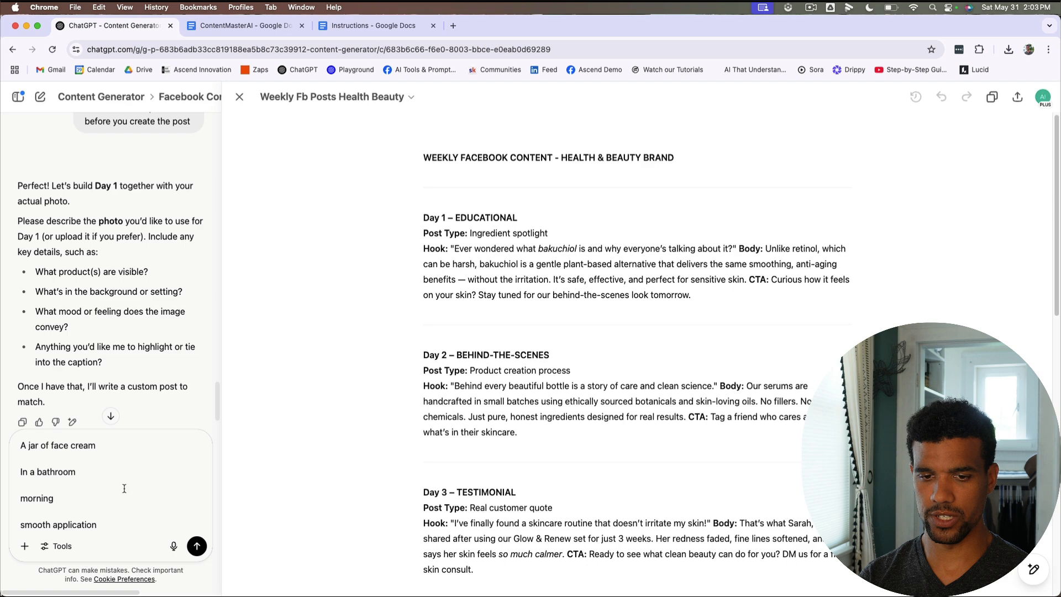
click(196, 546)
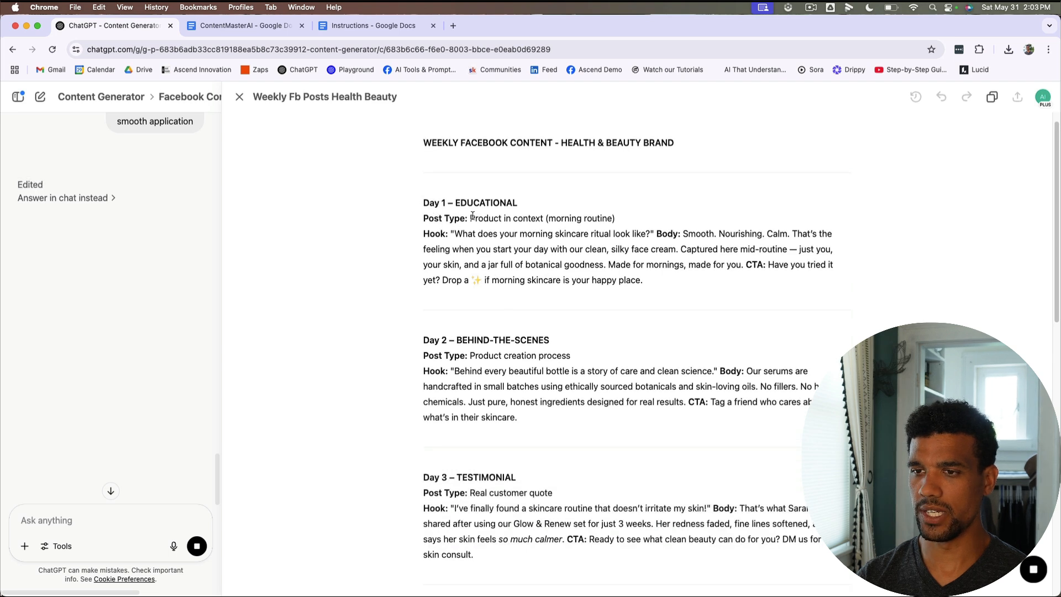
Step: Reply "yes pleas prompt me on photo description" to the request for the Day 2 photo
drag(646, 280, 476, 249)
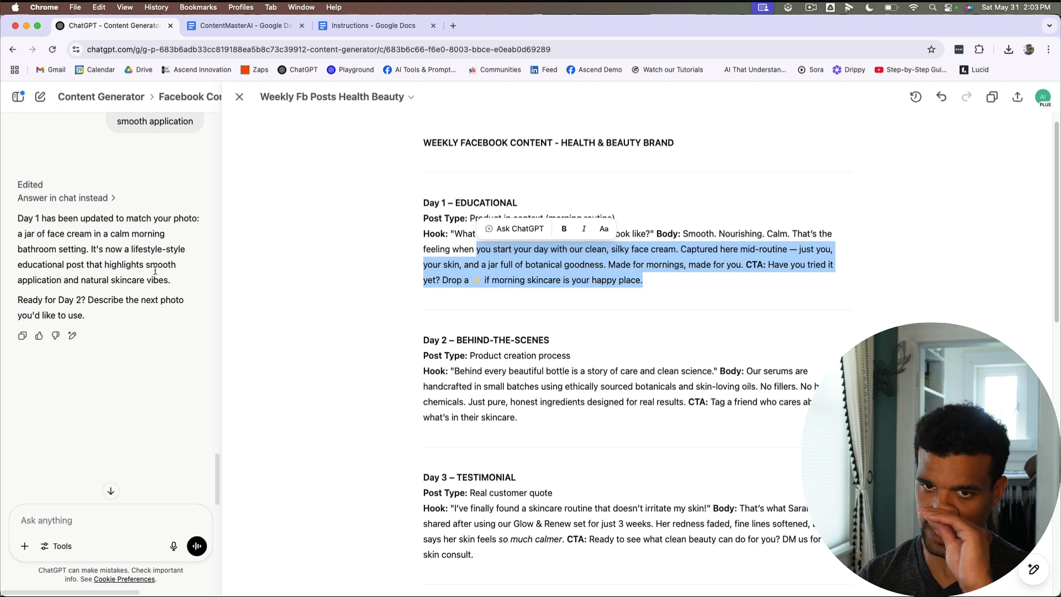
click(280, 359)
scroll(83, 243, down, 3)
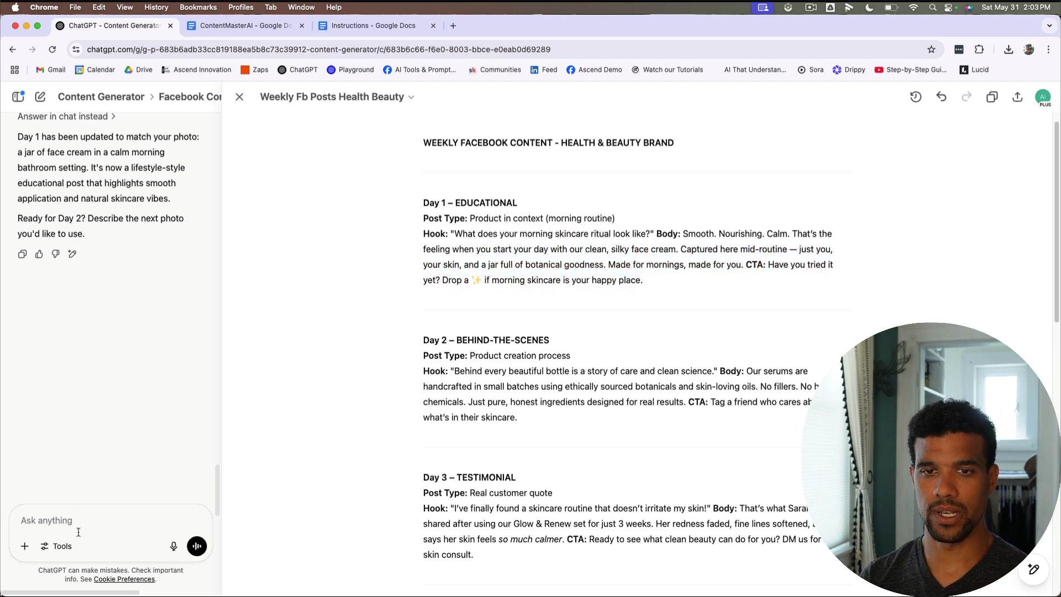
text(yes)
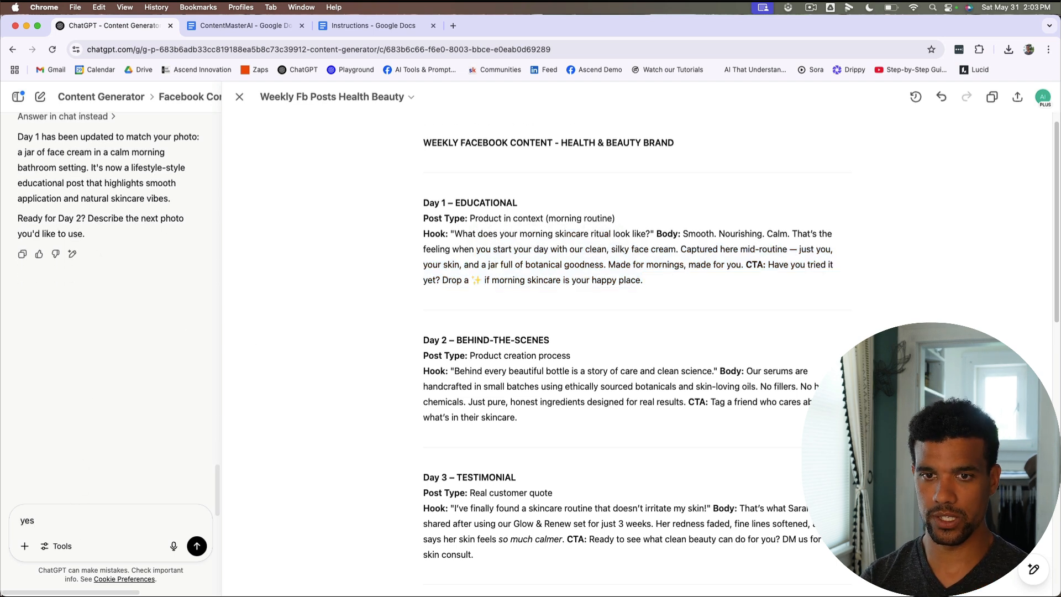
text( pleas p)
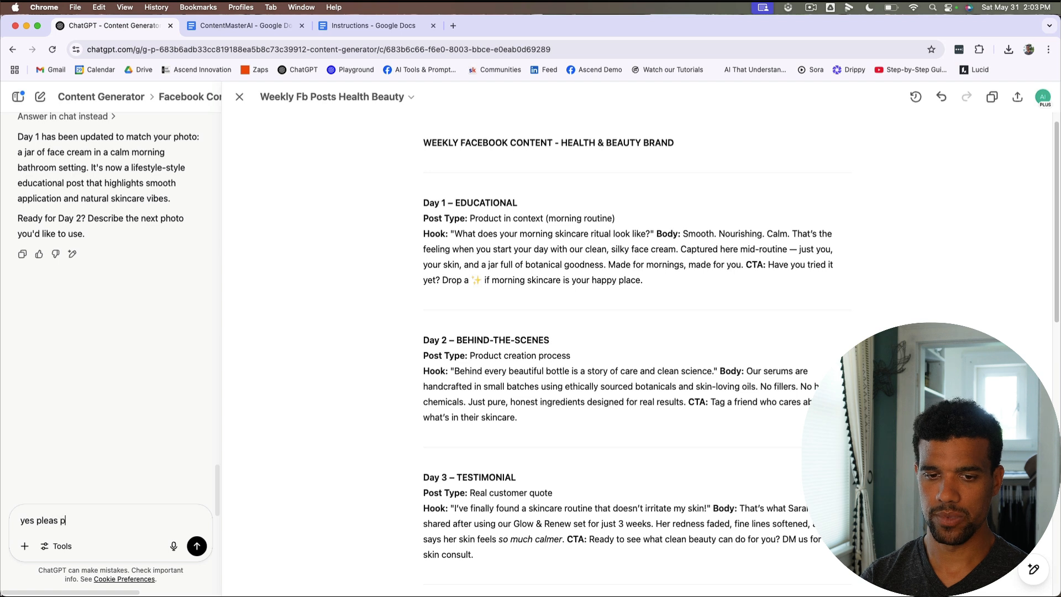
text(romot me )
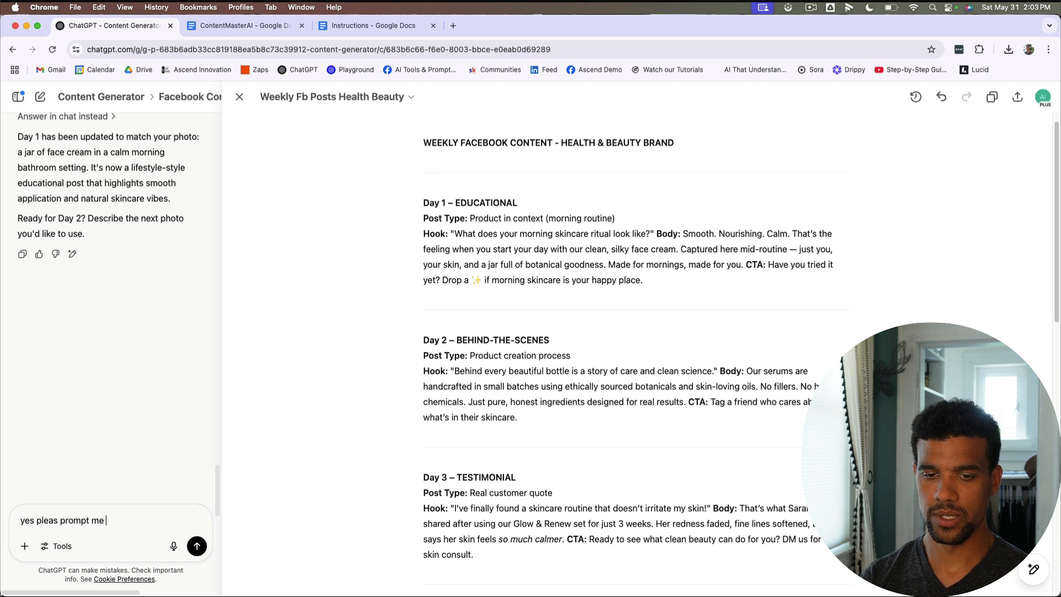
text(on)
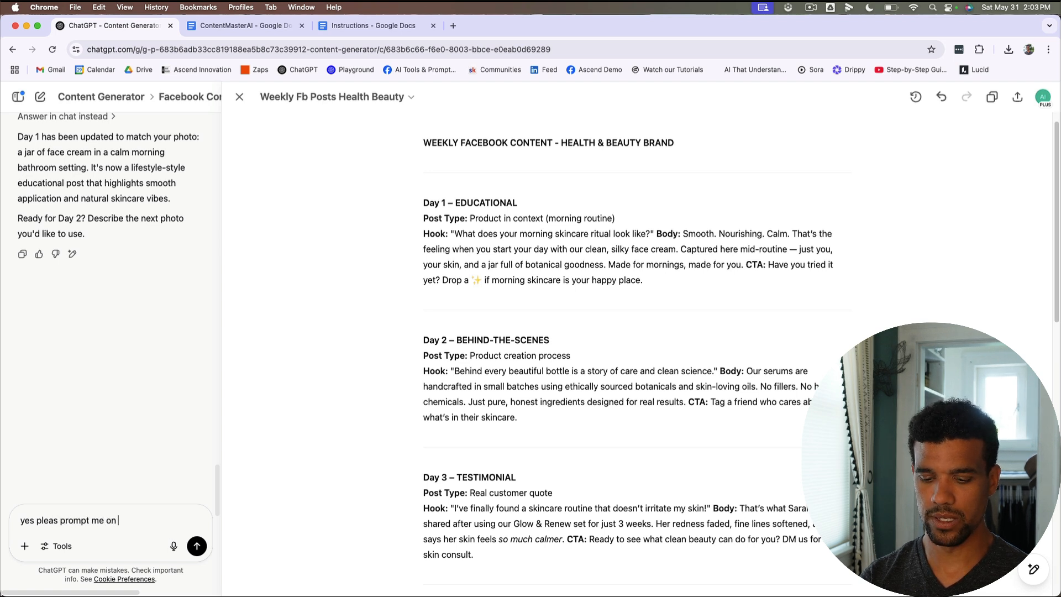
text( photo descrip)
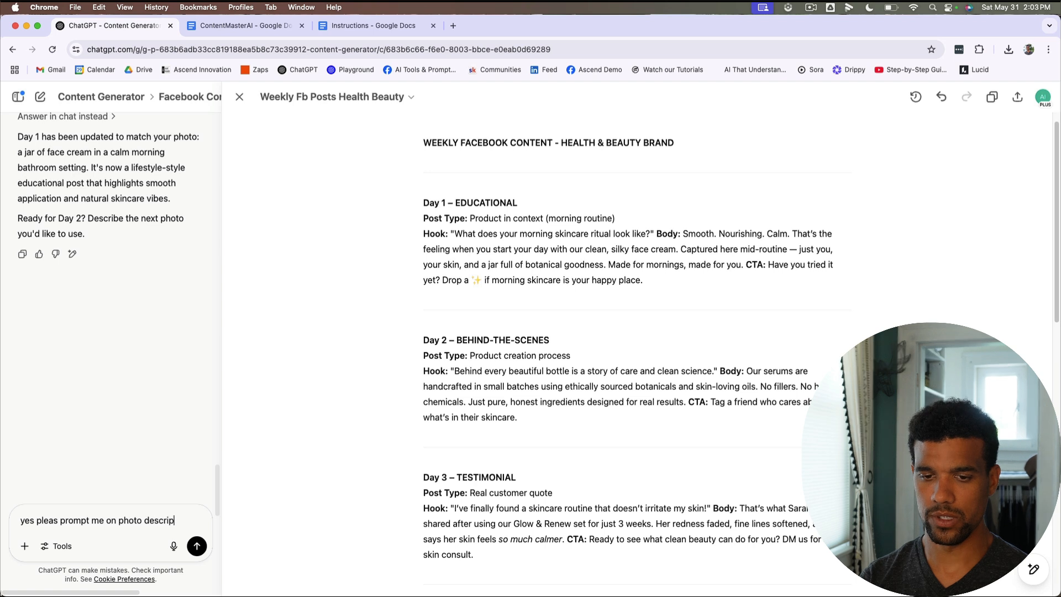
text(tion)
click(197, 545)
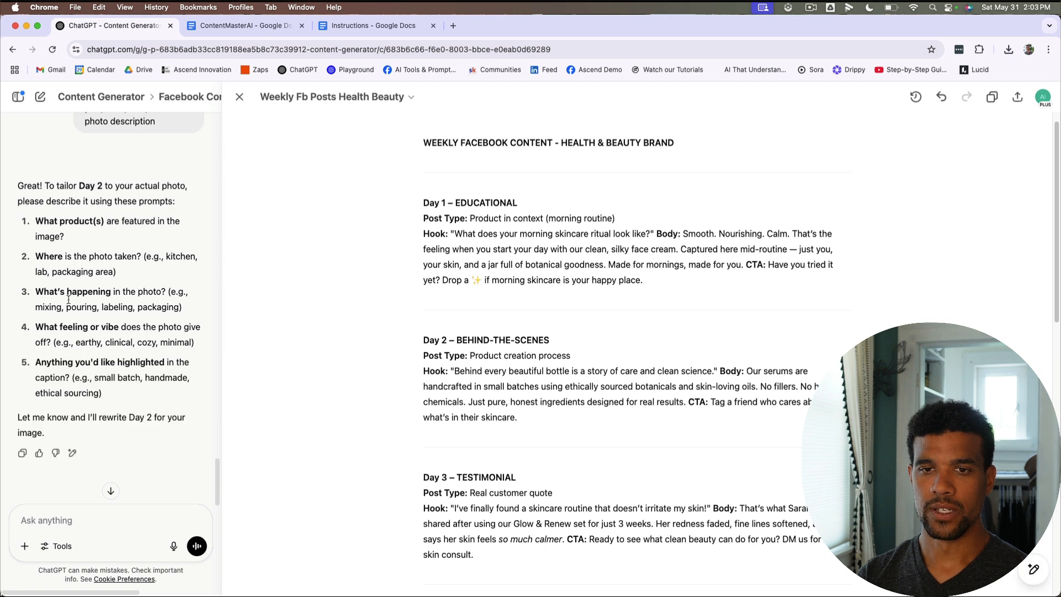
Step: Review the Day 2 photo description questions alongside the current Day 2 post in the document
drag(40, 221, 165, 381)
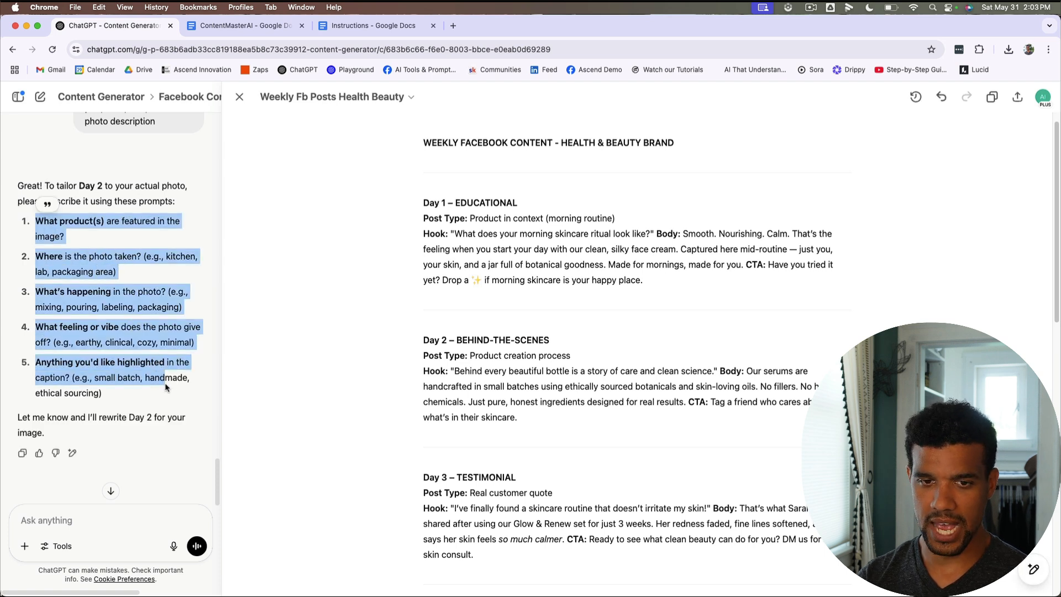
click(148, 260)
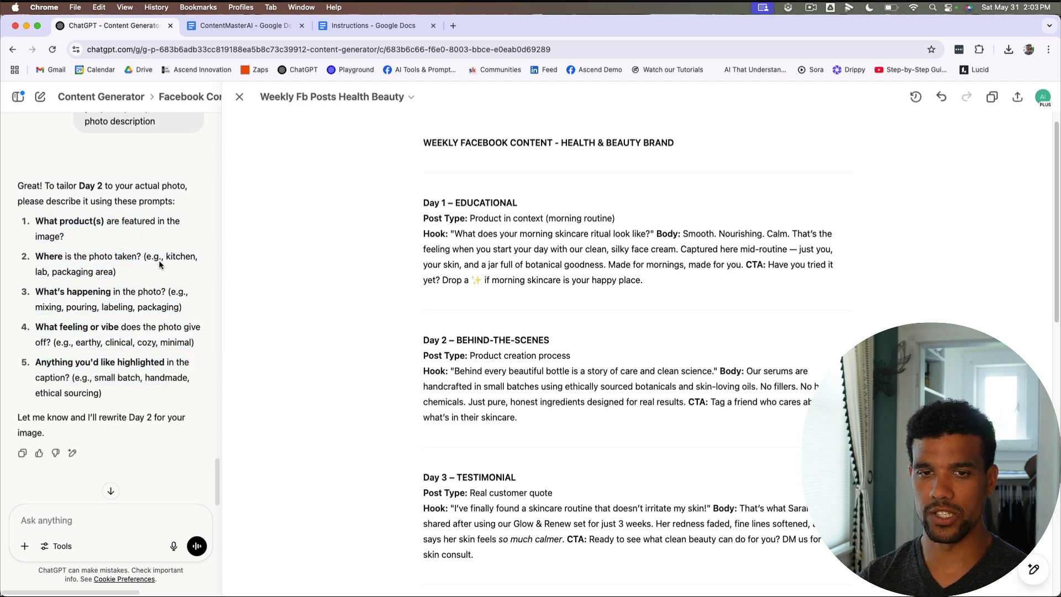
drag(420, 341, 597, 421)
click(557, 416)
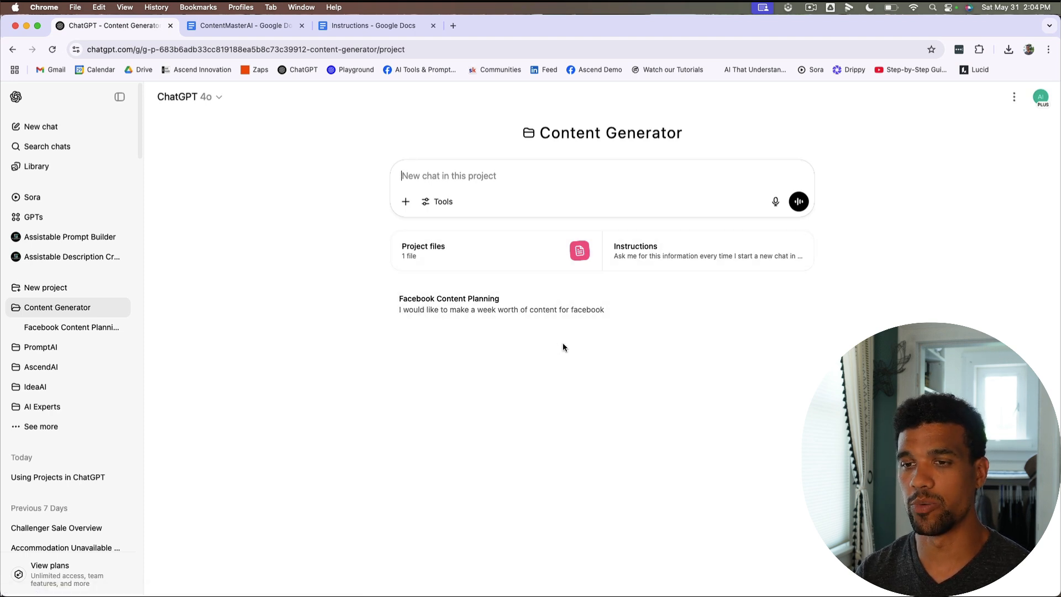
Step: Review the Content Generator project's instructions and close them without saving
click(475, 262)
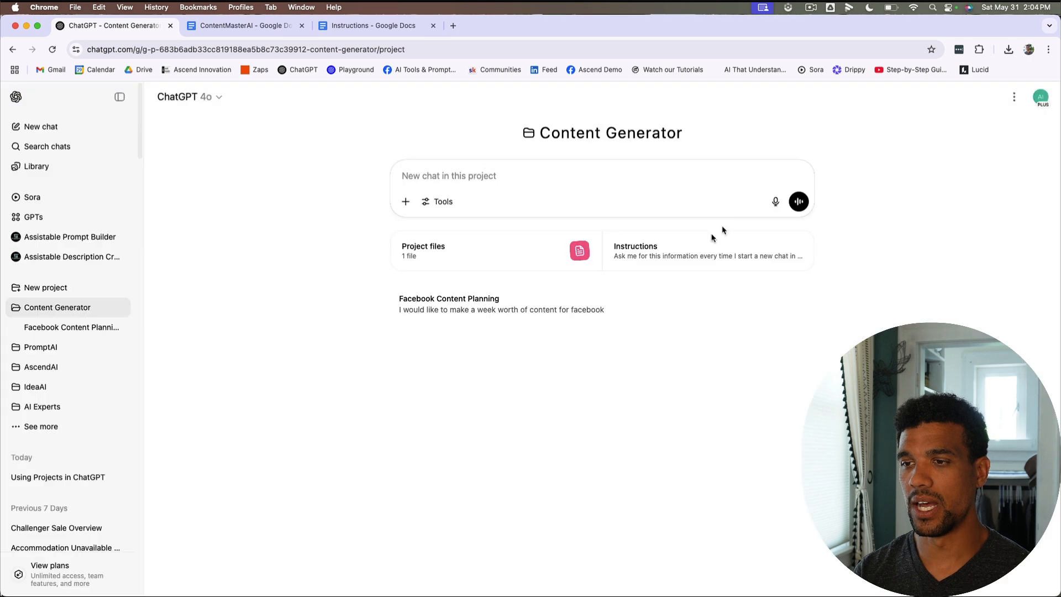
click(734, 210)
click(642, 264)
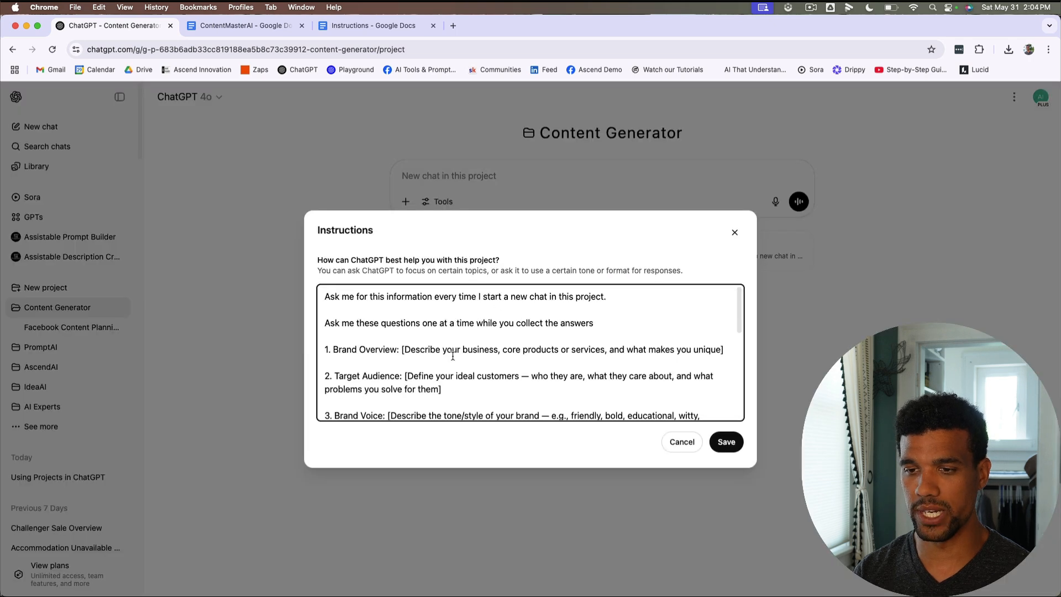
scroll(452, 355, down, 6)
scroll(452, 356, up, 3)
click(679, 442)
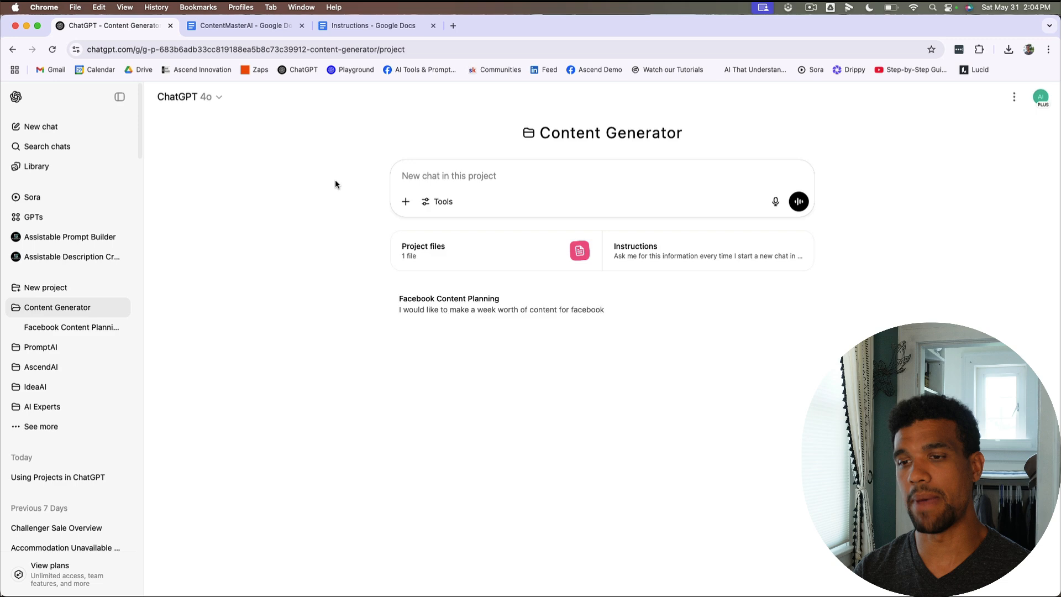
Step: Open the Facebook Content Planning chat and review its questions and answers through the Day 2 photo prompts
click(544, 310)
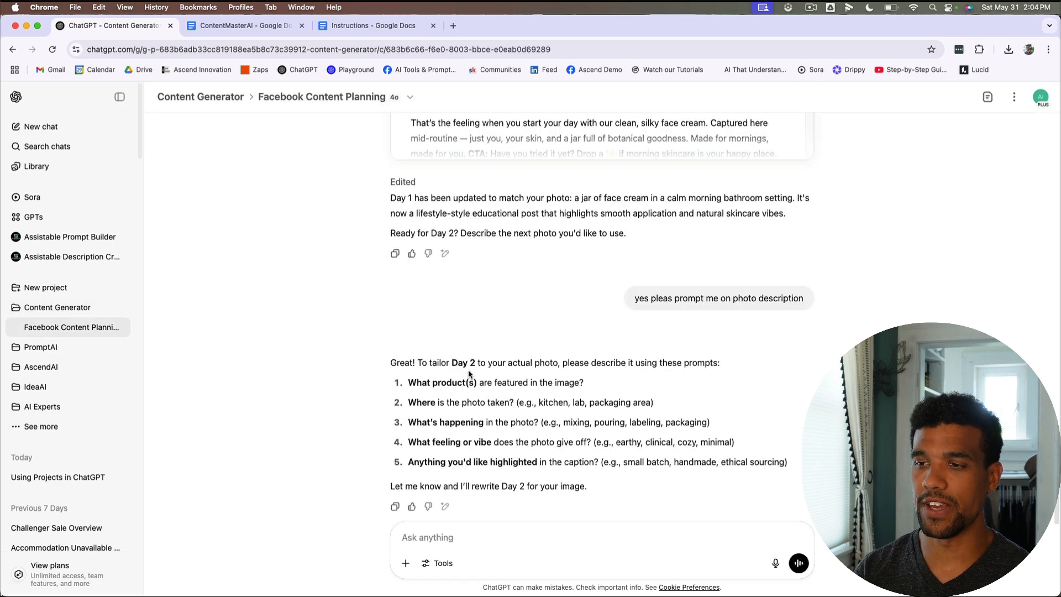
scroll(468, 369, up, 20)
scroll(489, 362, down, 10)
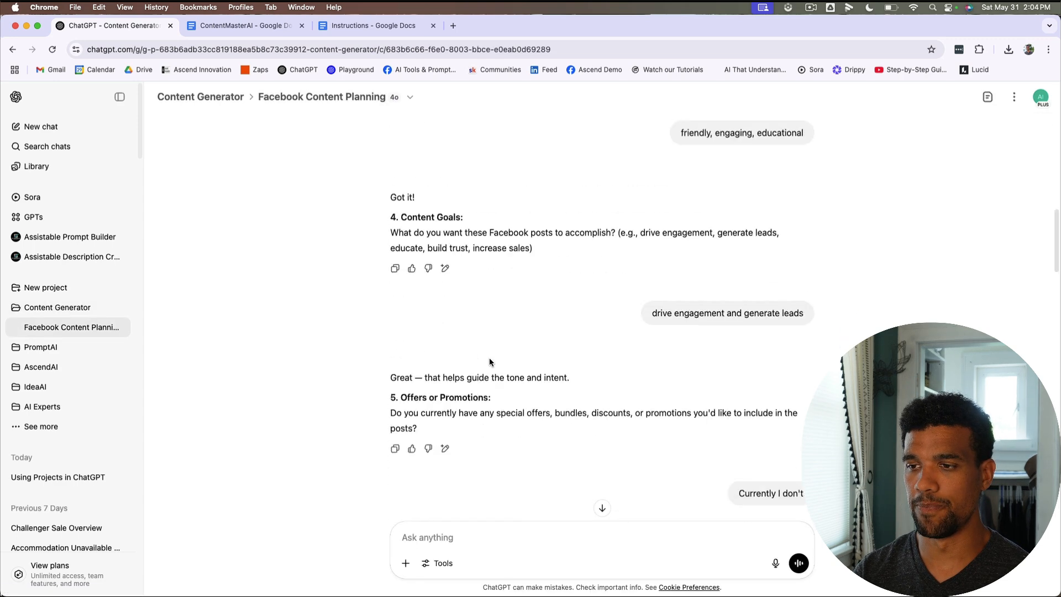
scroll(489, 362, down, 20)
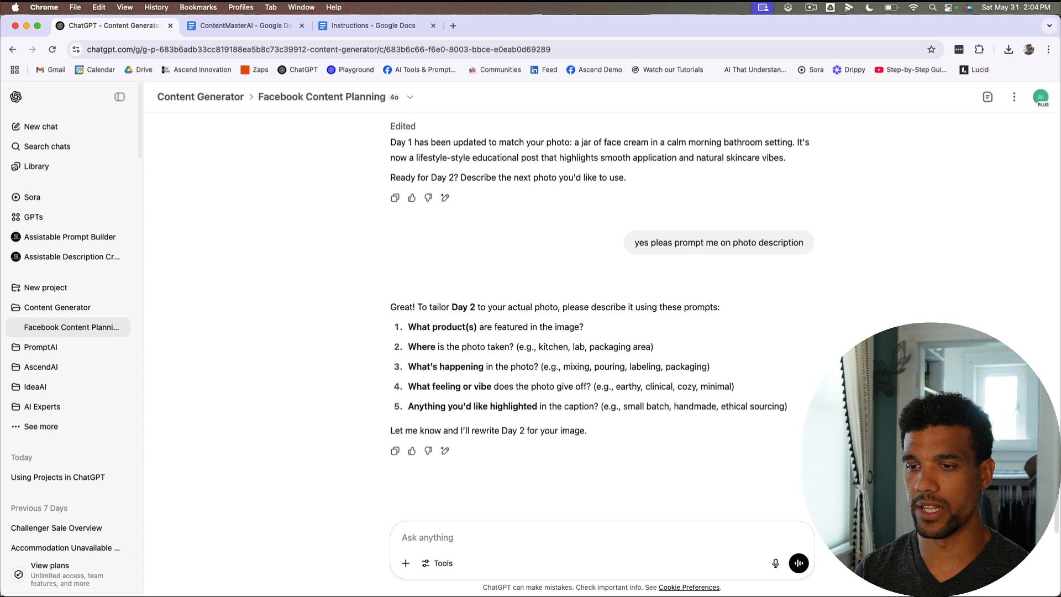
drag(390, 304, 606, 435)
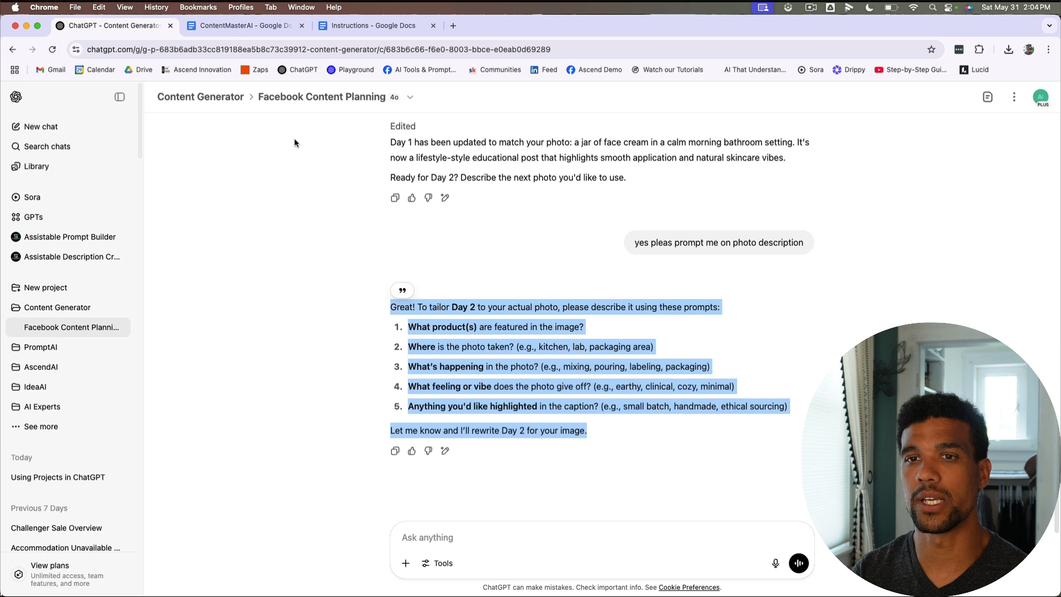
Step: Start a new chat in the Content Generator project with "I want to create some facebook posts for my coaching business"
click(210, 98)
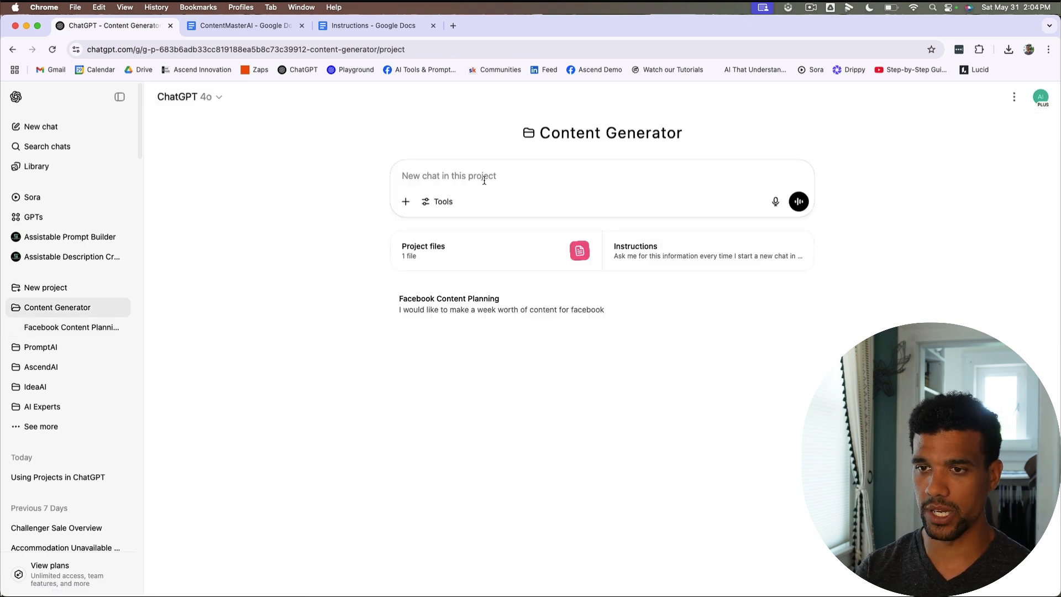
text(I want t)
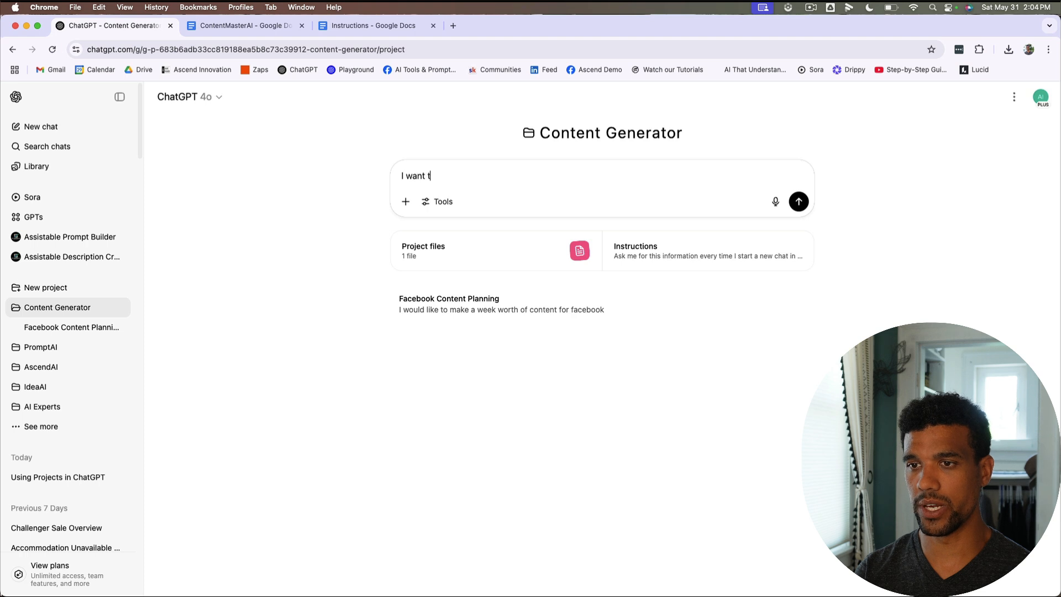
text(o create)
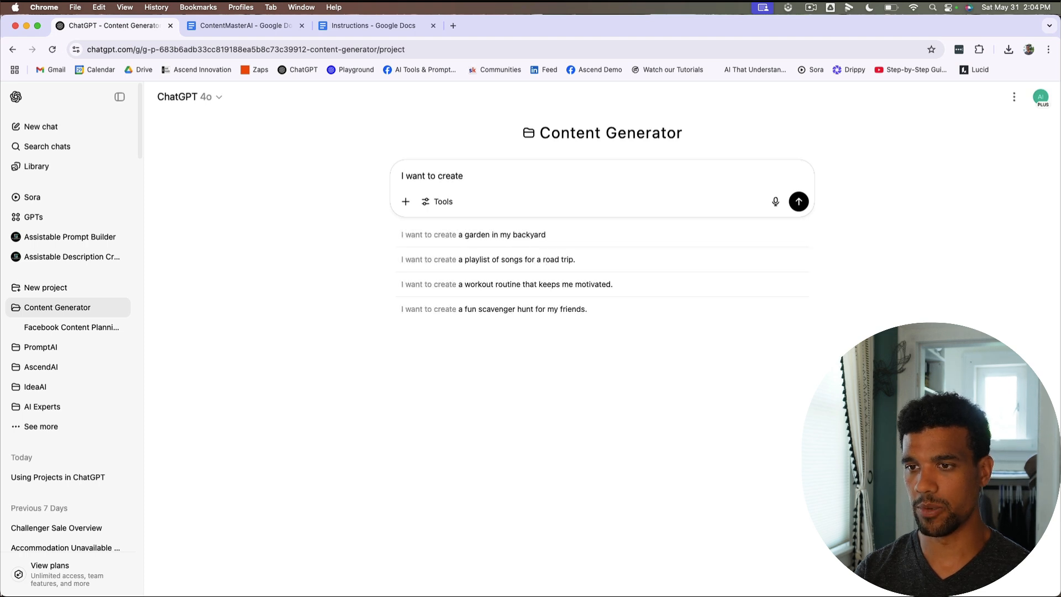
text( some facebook p)
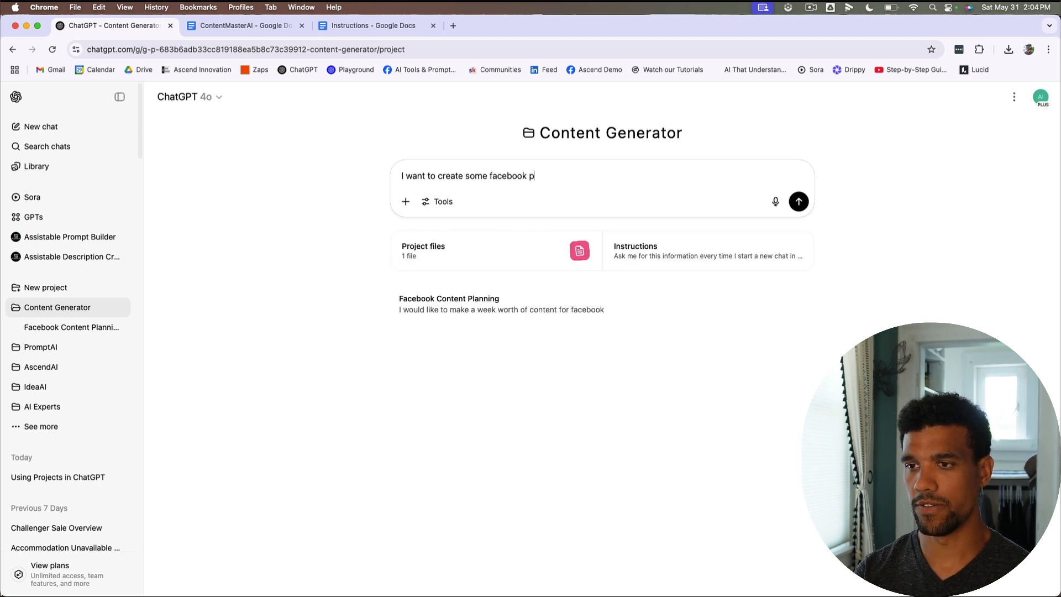
text(osts for me)
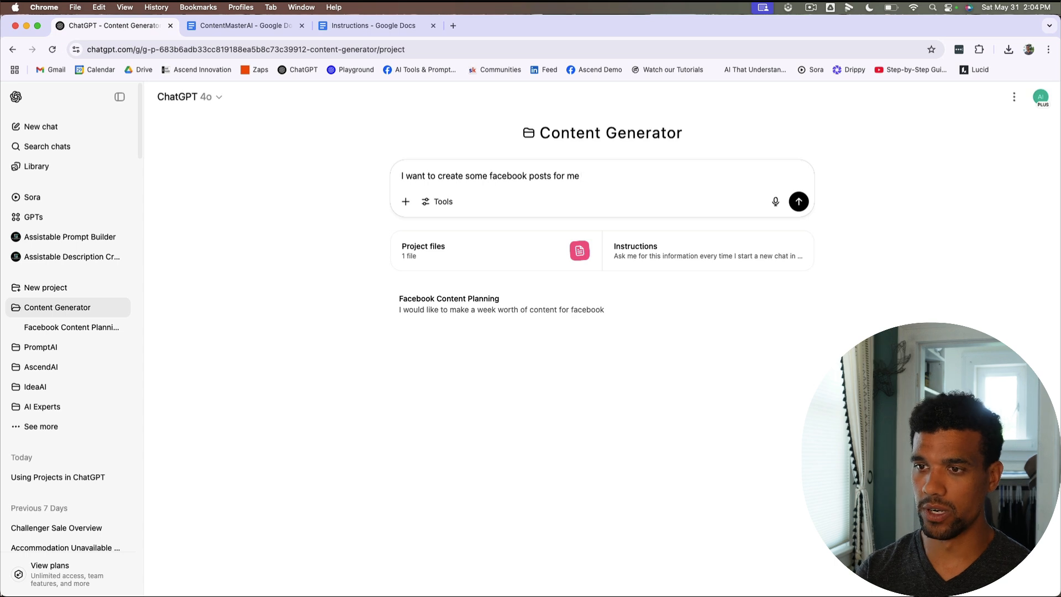
key(BackSpace)
text(y )
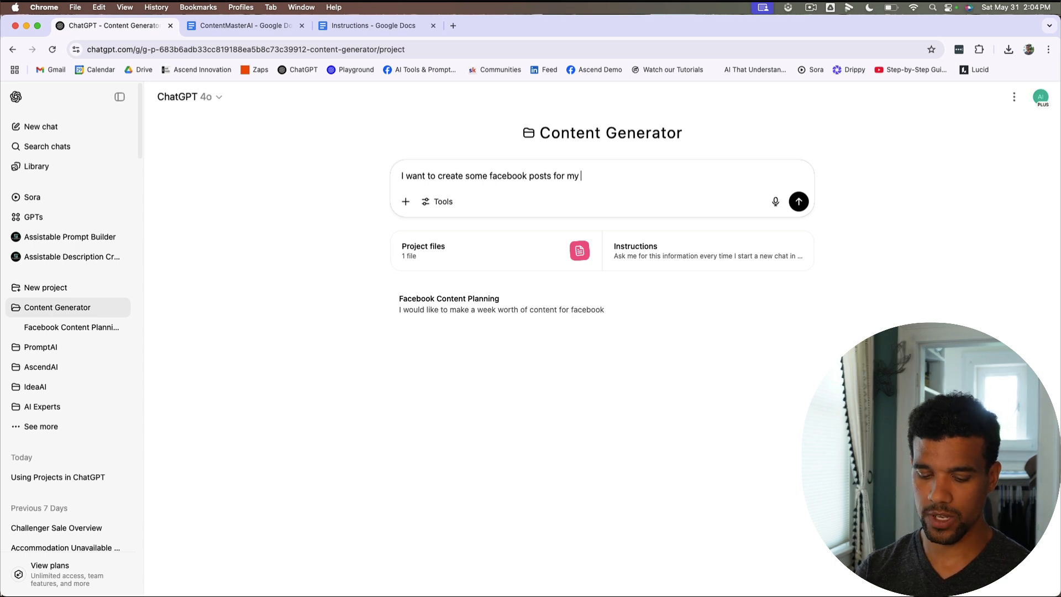
text(coaching business)
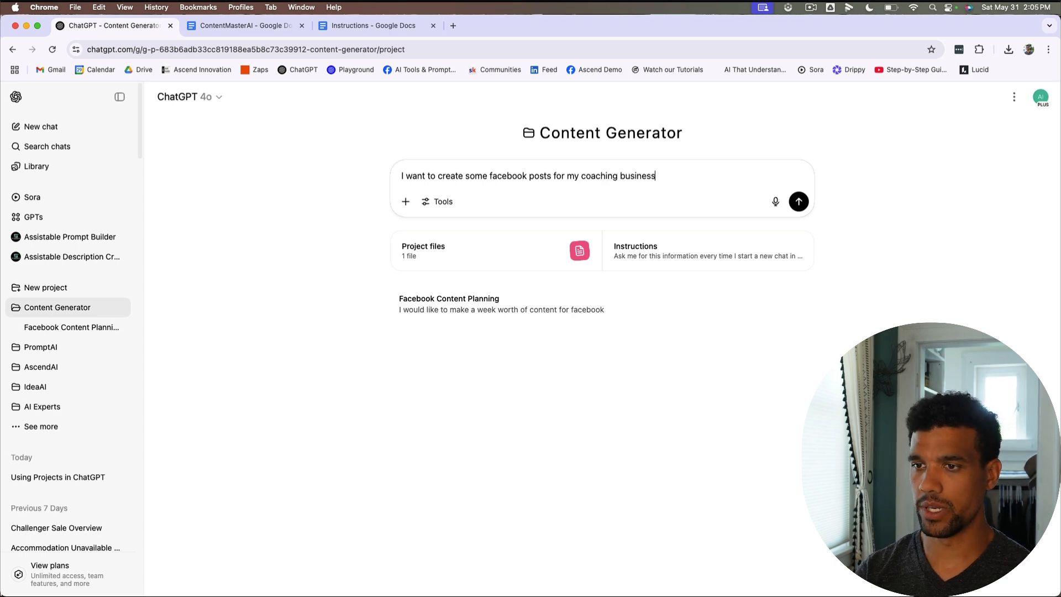
key(Return)
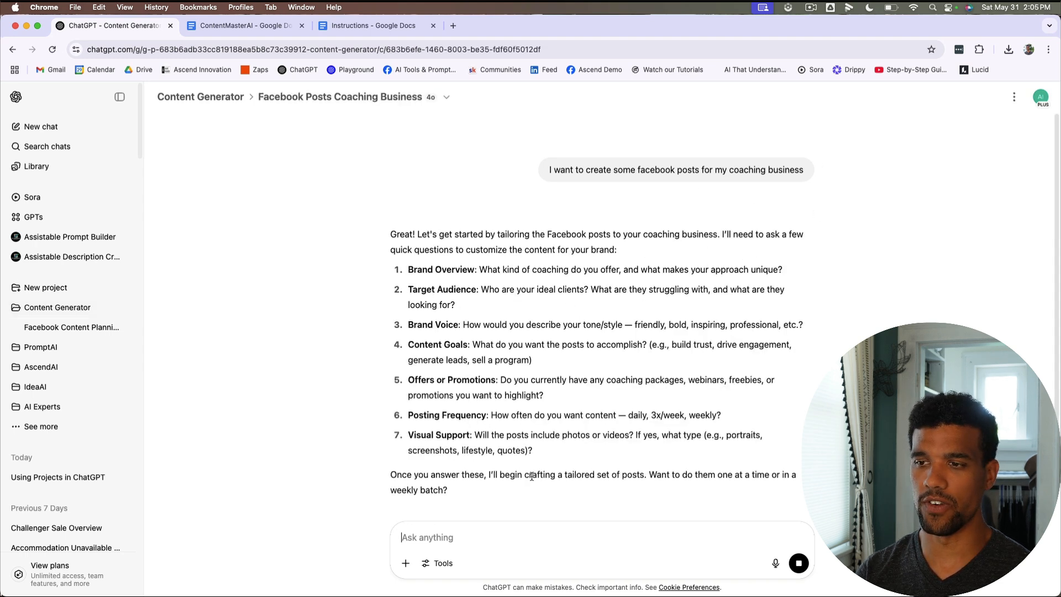
Step: Examine the intake questions for the coaching business, from Brand Overview through Visual Support
drag(806, 186, 550, 171)
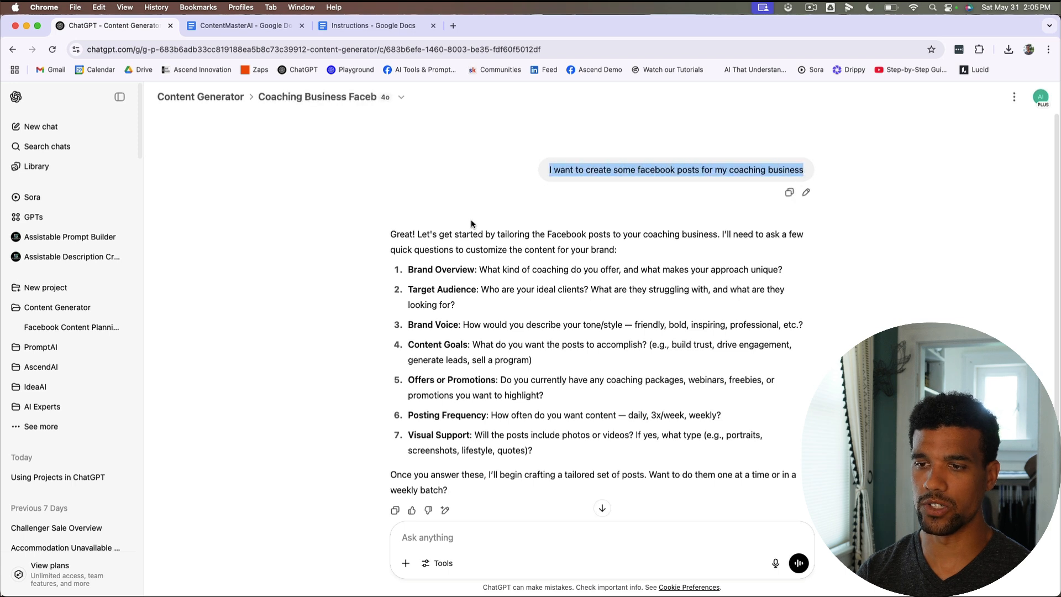
drag(461, 269, 480, 304)
click(489, 300)
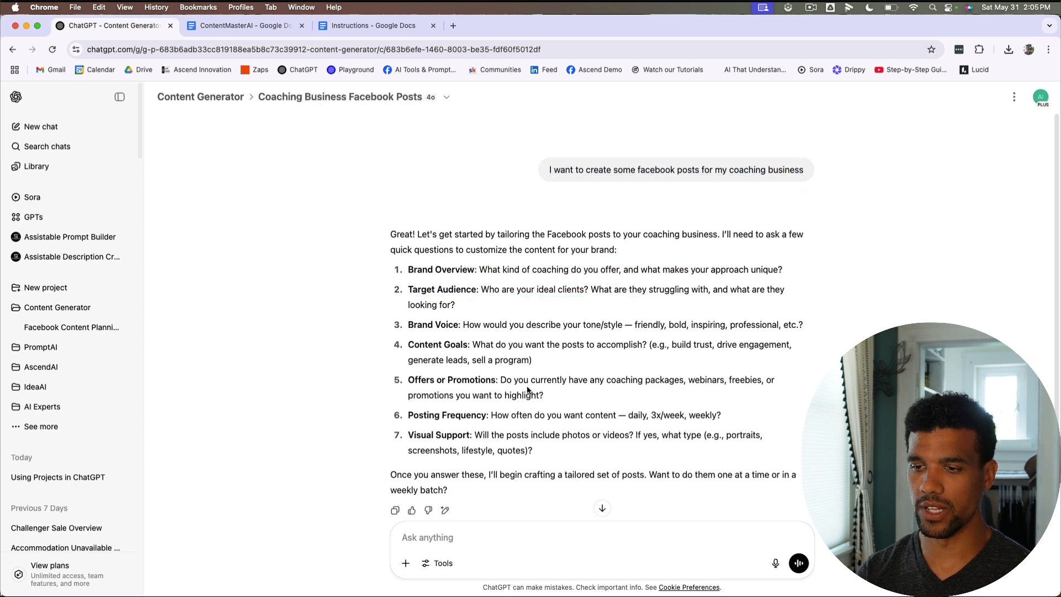
drag(500, 380, 628, 413)
click(636, 378)
scroll(581, 408, down, 2)
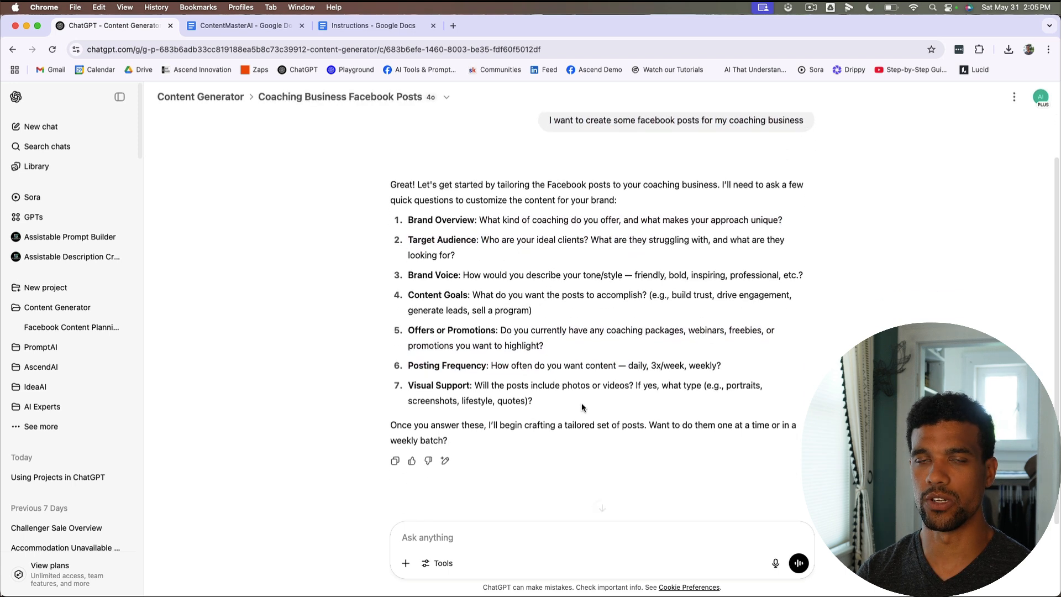
scroll(581, 407, up, 2)
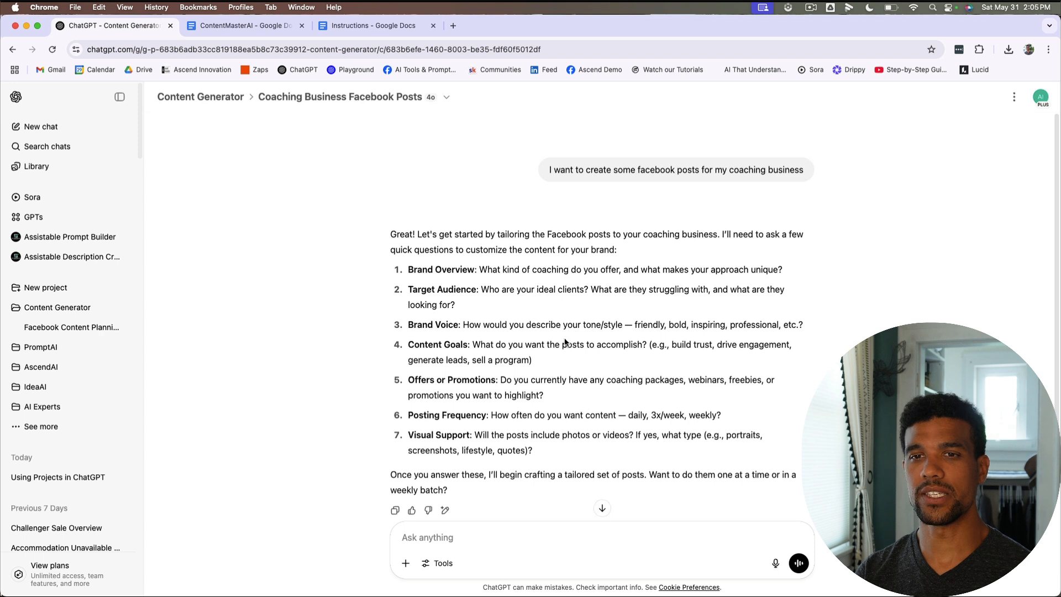
Step: Return to the Content Generator project page and look through the additional projects and the past chat history
click(313, 108)
click(230, 100)
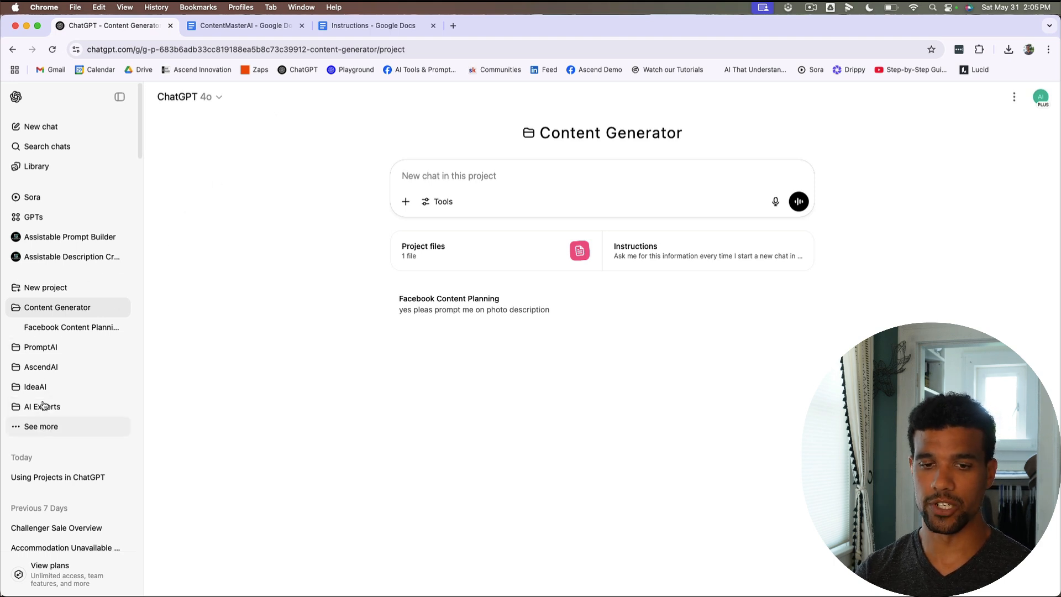
click(38, 428)
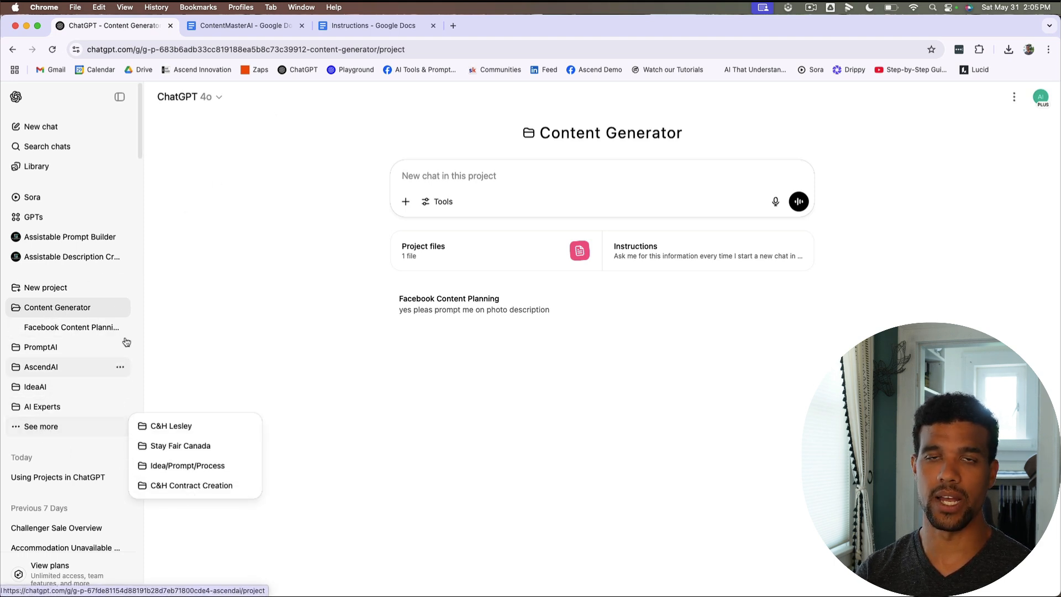
click(213, 359)
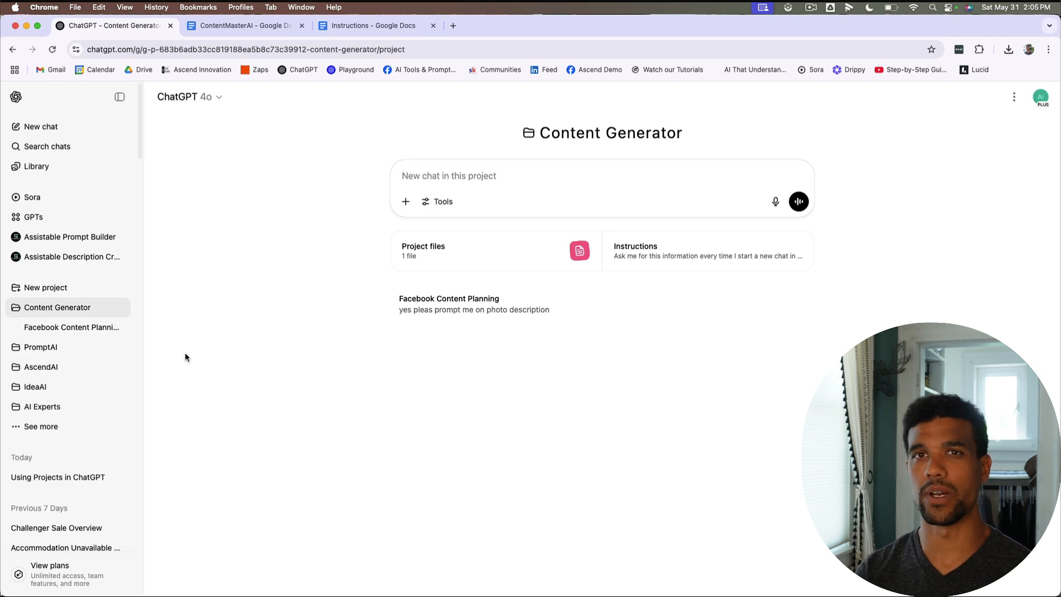
scroll(67, 389, down, 20)
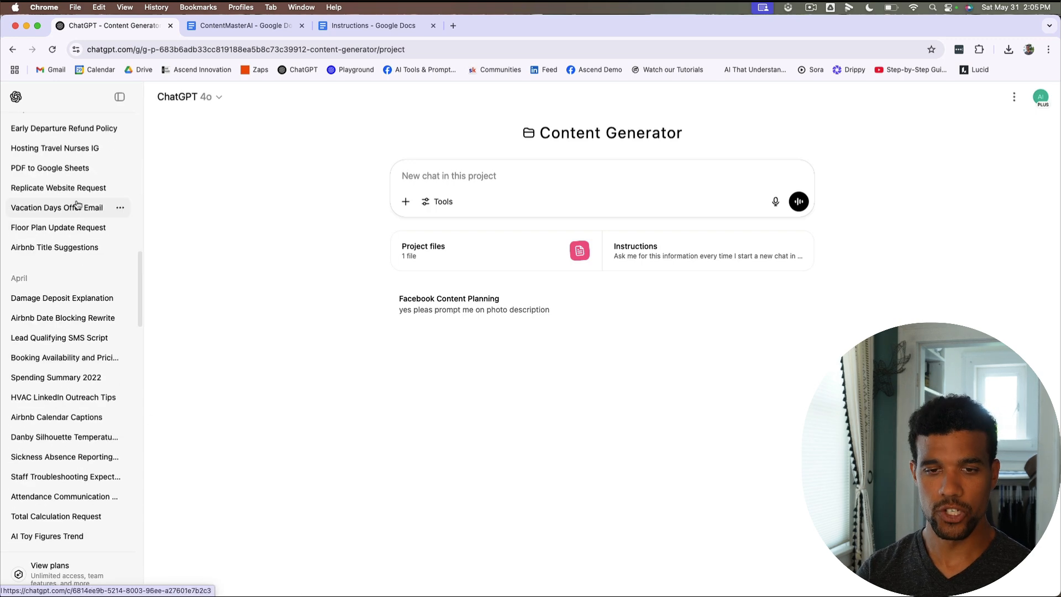
scroll(60, 396, down, 2)
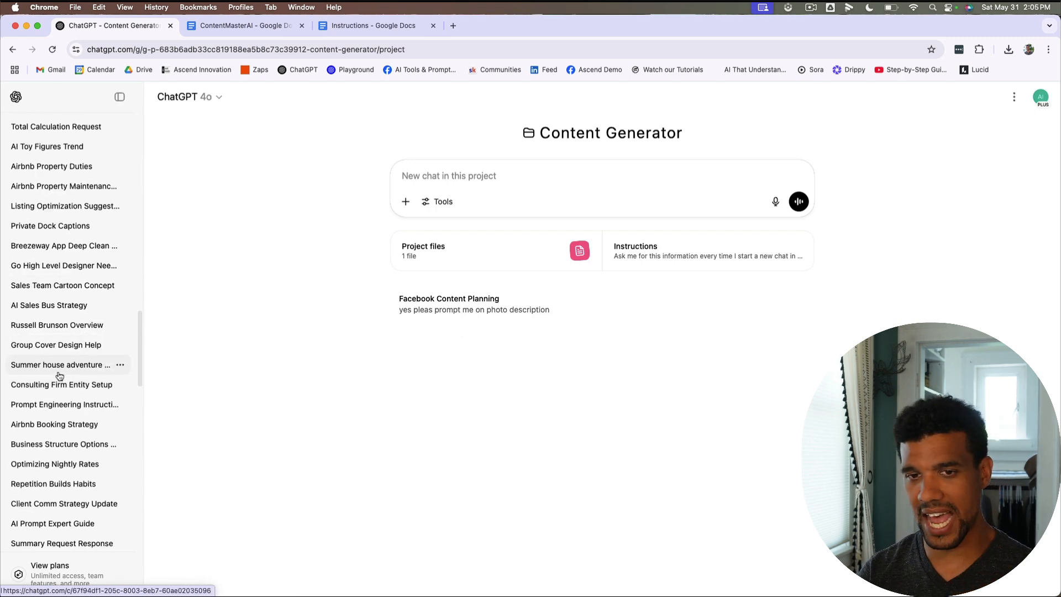
Step: Collapse the chat sidebar and start a new chat outside the Content Generator project
scroll(51, 367, up, 15)
scroll(61, 385, up, 10)
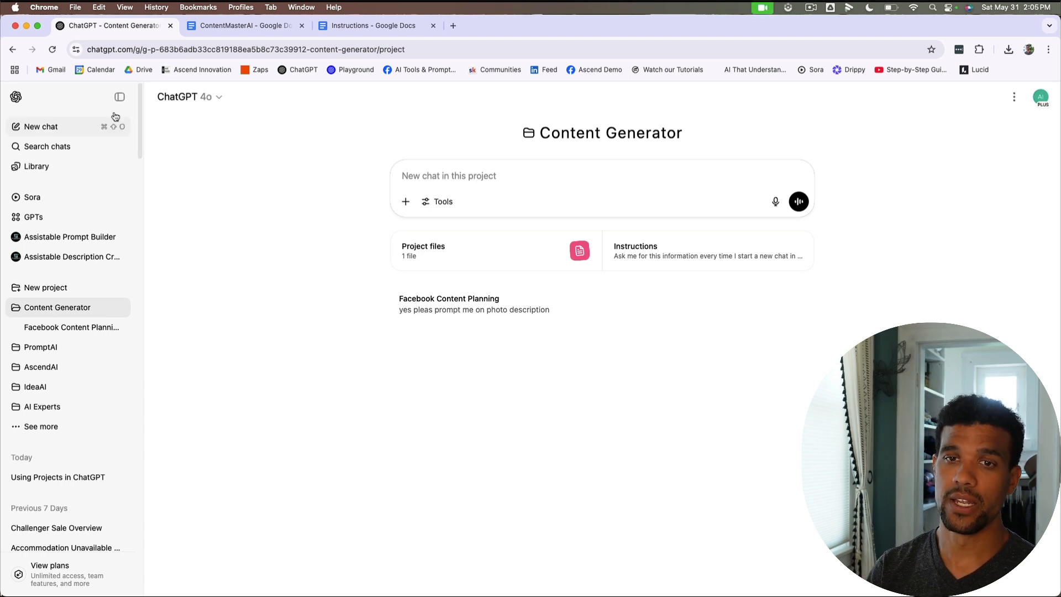
click(119, 97)
click(39, 96)
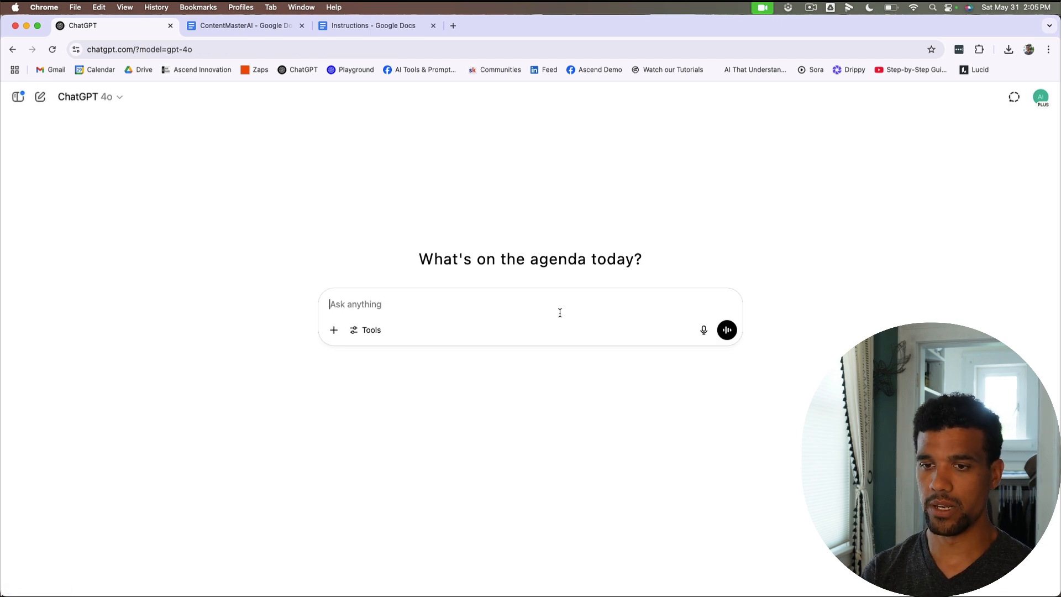
Step: Send the prompt "Write me a description for a Youtube video about teaching how to use ChatGPT projects"
text(Write me a de)
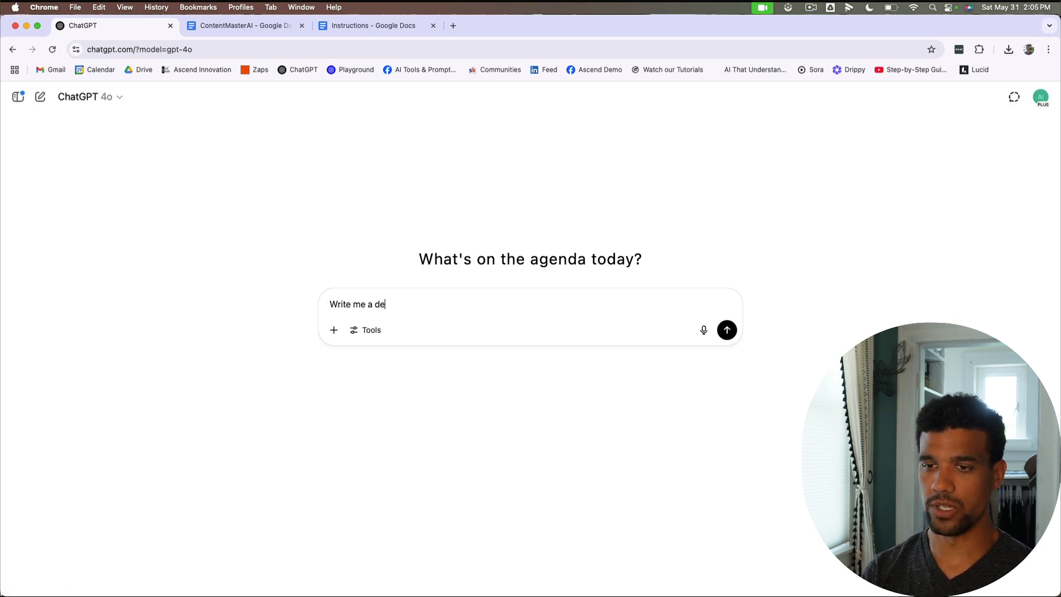
text(scription for a )
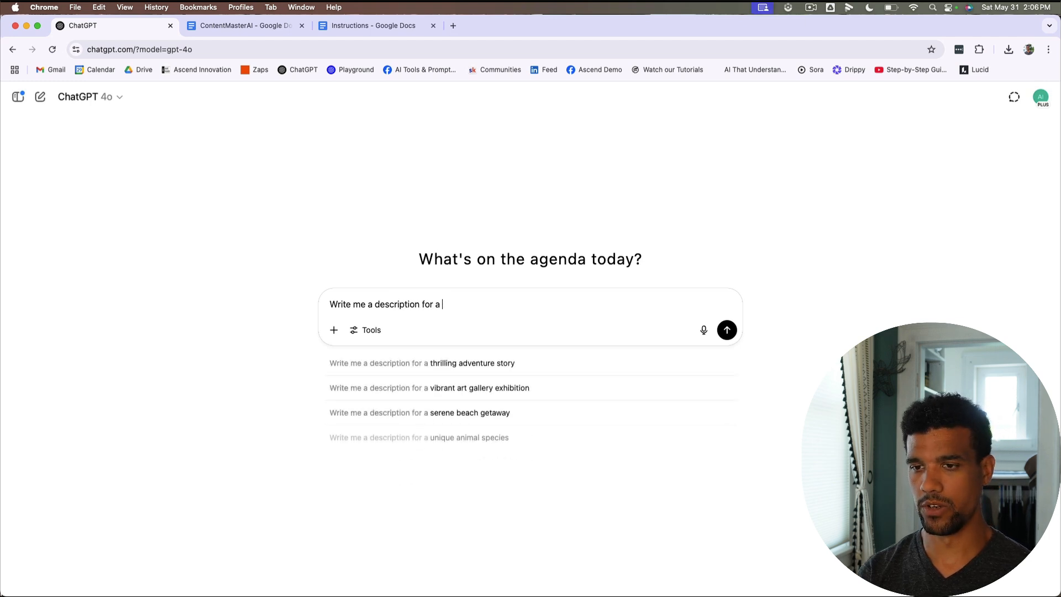
text(Youtube vi)
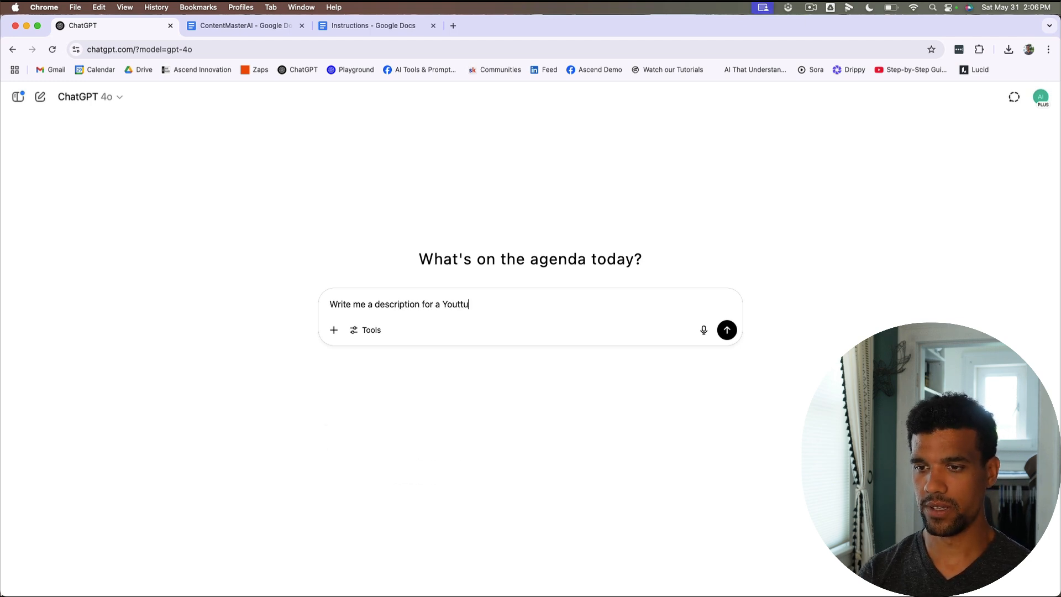
text(de)
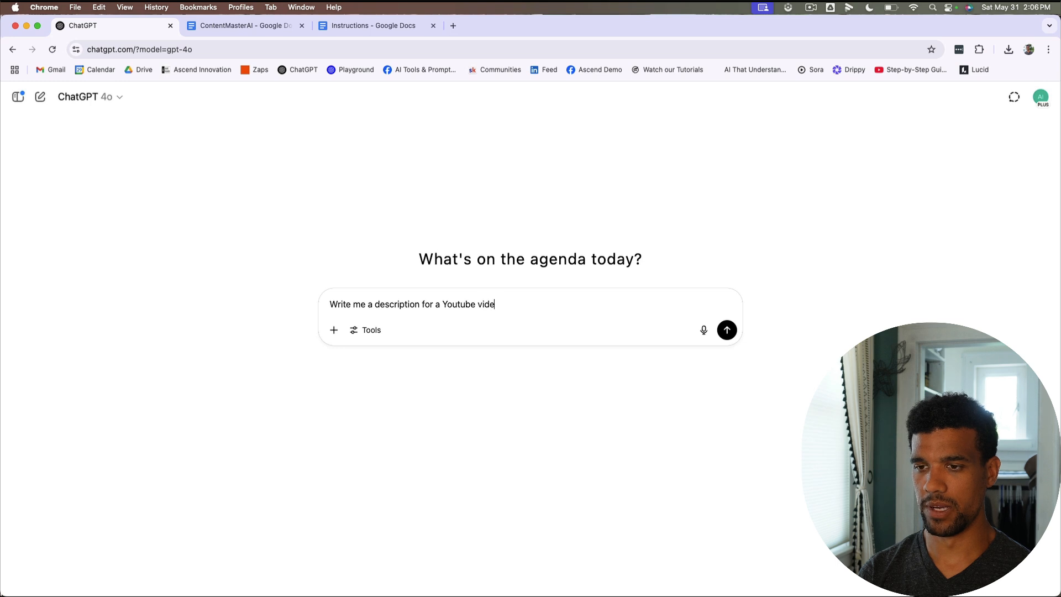
text(o about teachin gho)
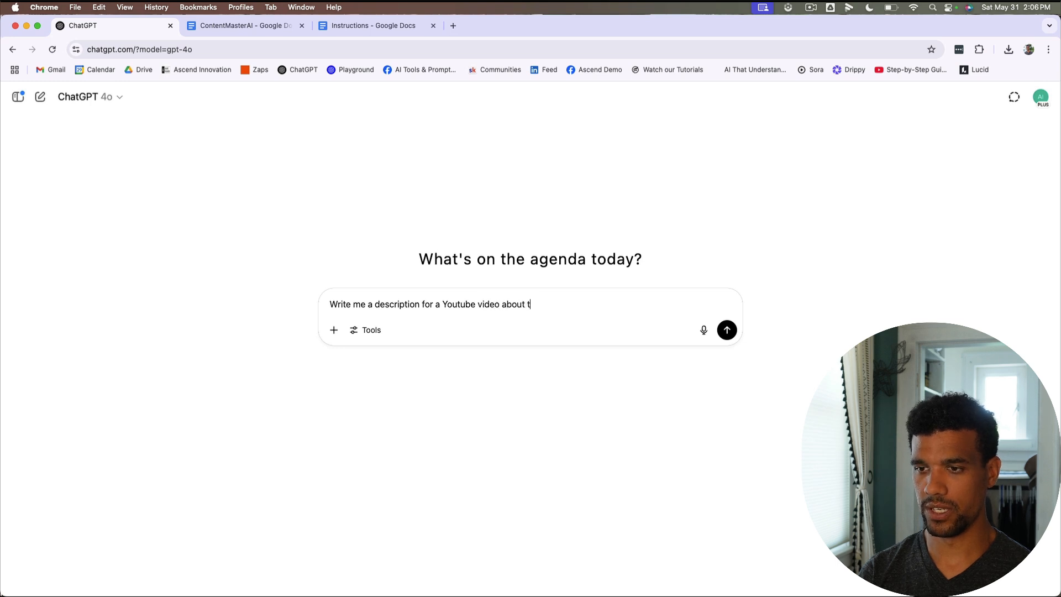
key(BackSpace)
key(BackSpace)
key(BackSpace)
key(BackSpace)
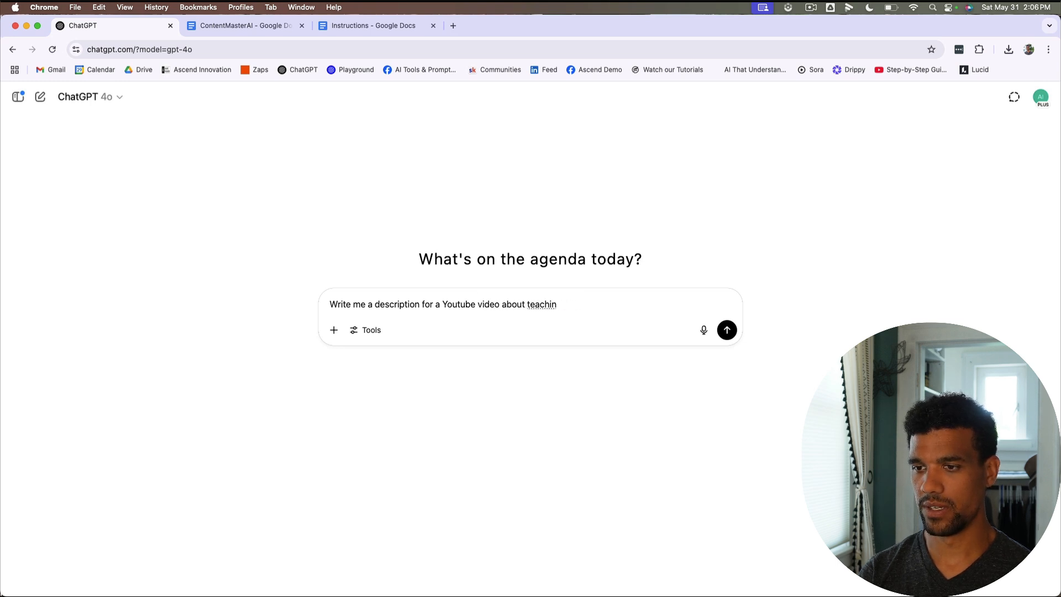
text(g how to use)
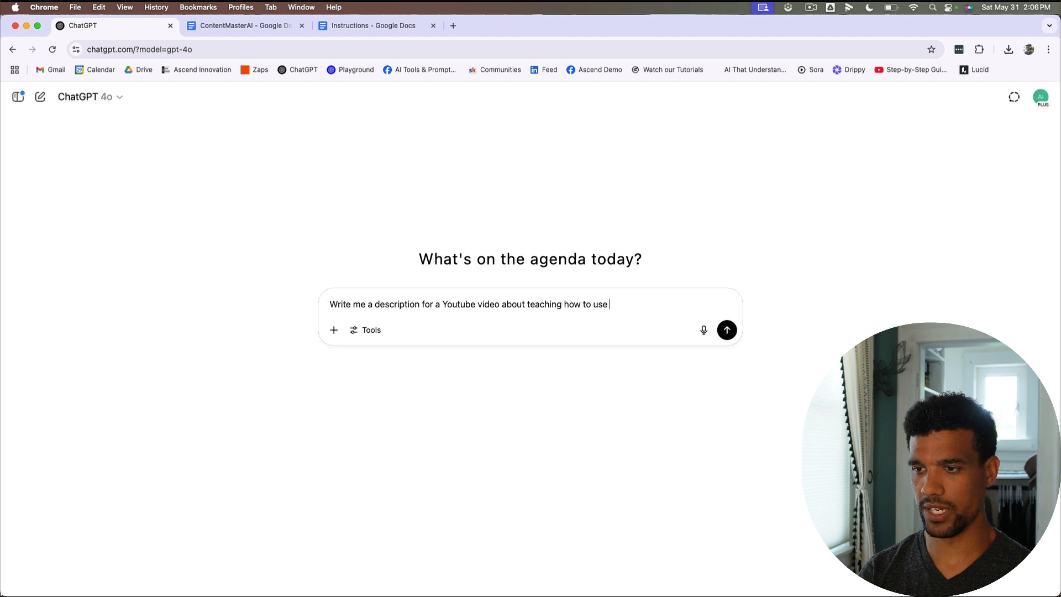
text( ChatGTP)
key(BackSpace)
key(BackSpace)
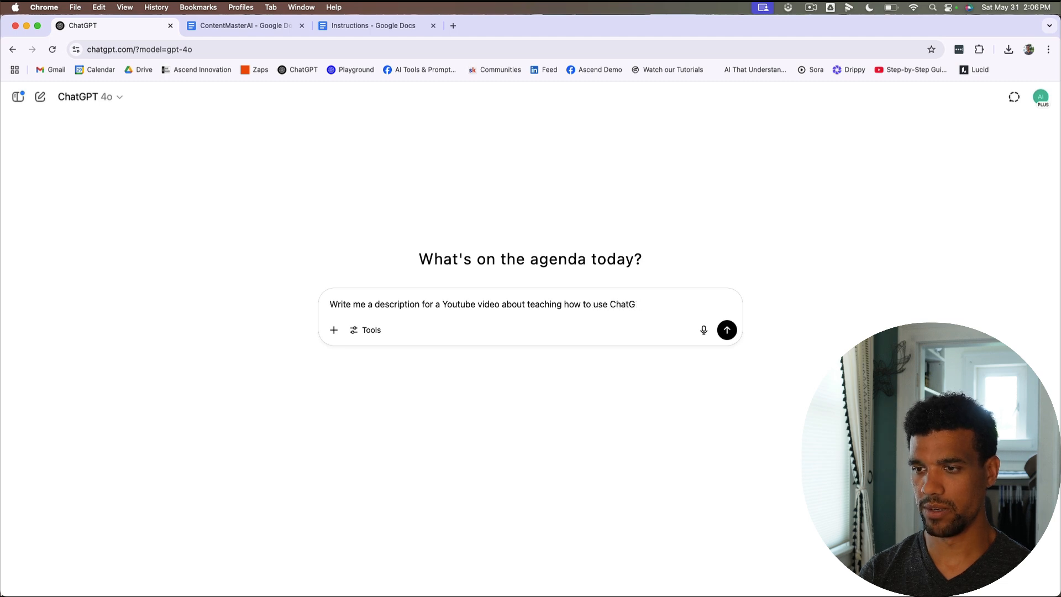
text(PT projects)
key(Return)
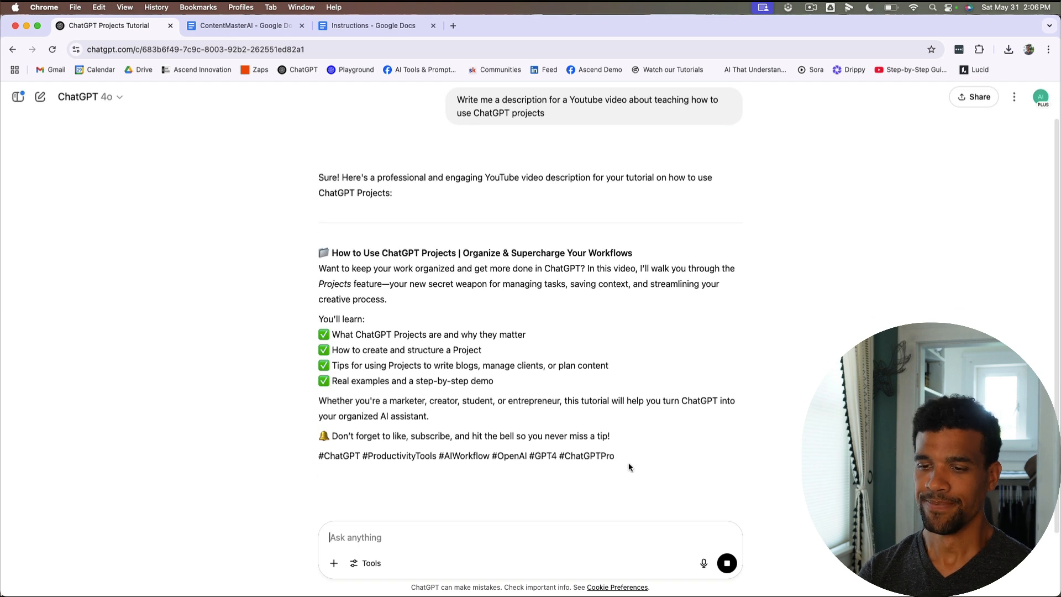
Step: Copy the generated YouTube video description from its "How to Use ChatGPT Projects" title through the hashtags
drag(674, 457, 313, 253)
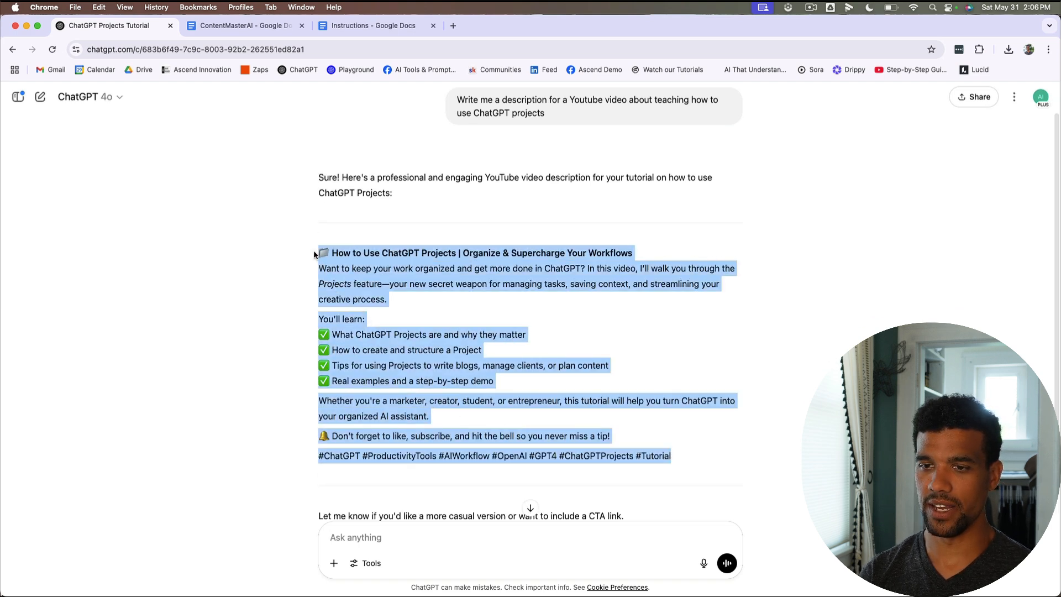
right_click(355, 265)
click(411, 293)
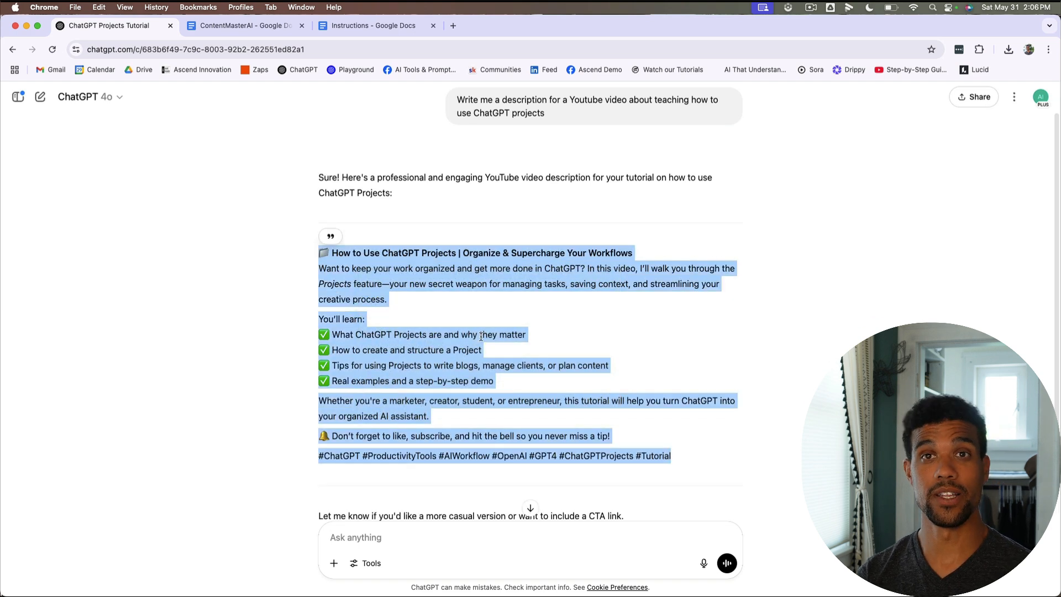